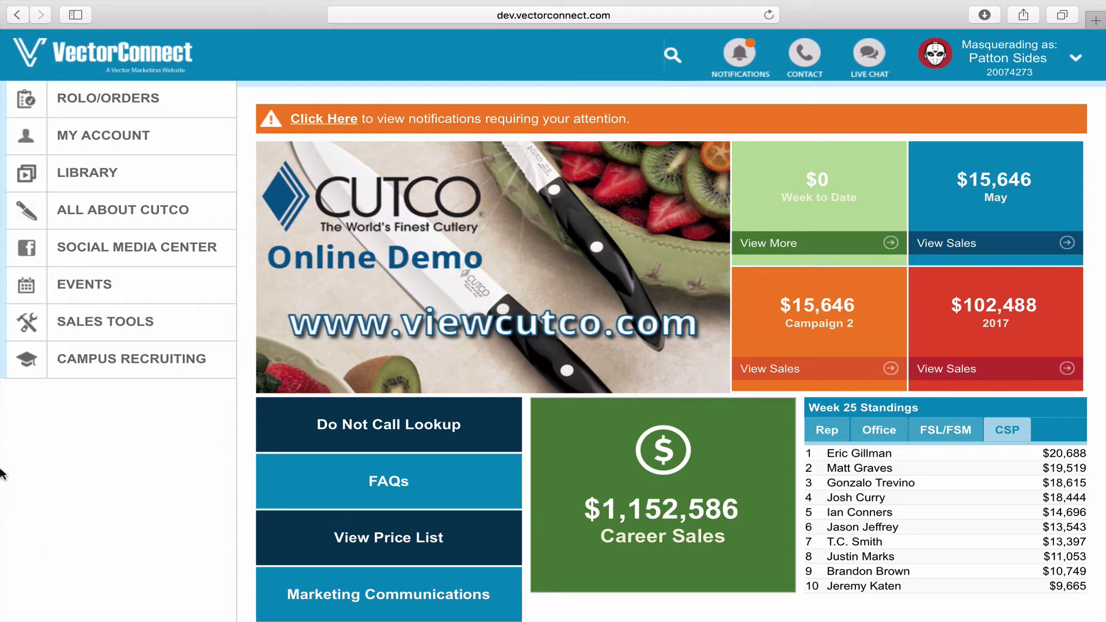
Open the My Events page from the Events section of the site navigation.
mouse_move(1, 427)
left_click(115, 286)
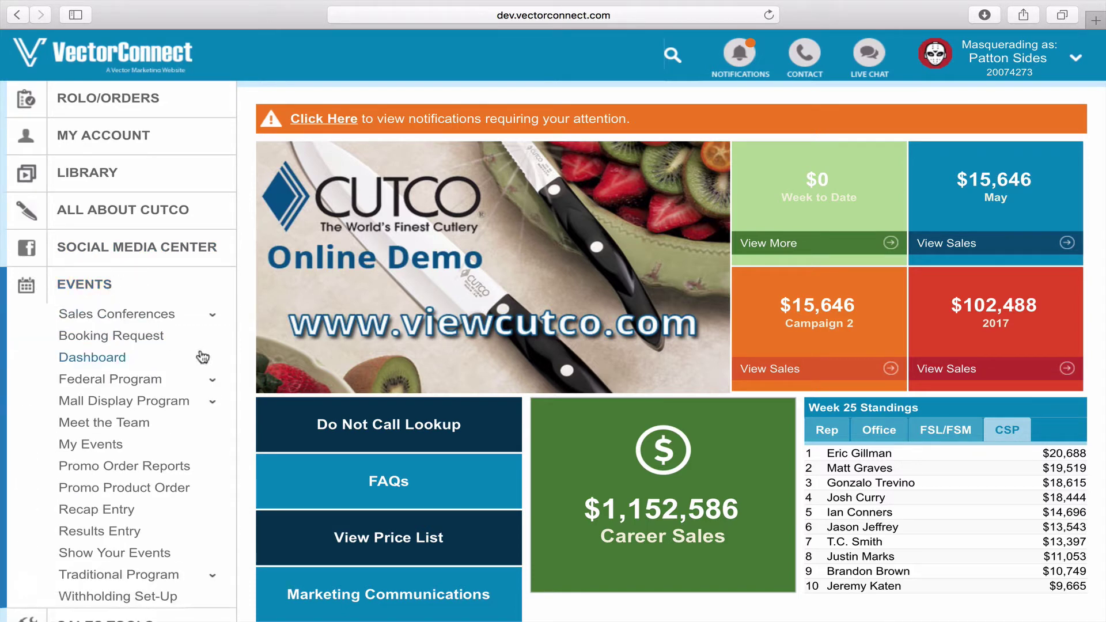
scroll(203, 357, "down", 2)
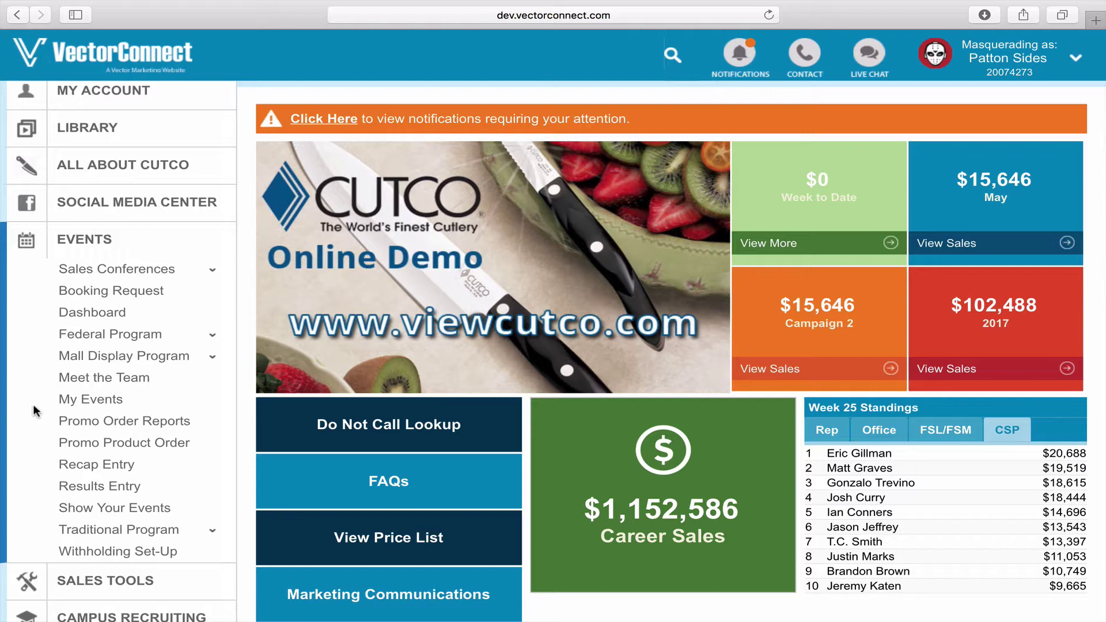
left_click(87, 398)
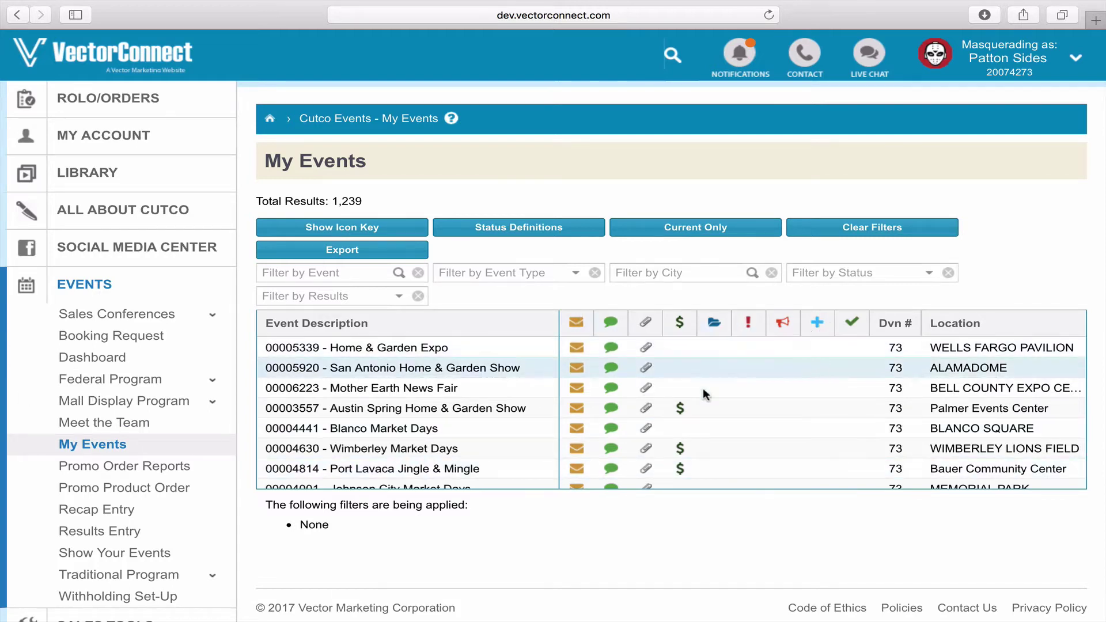
Look through the rows of the My Events list and their icons.
scroll(713, 414, "down", 10)
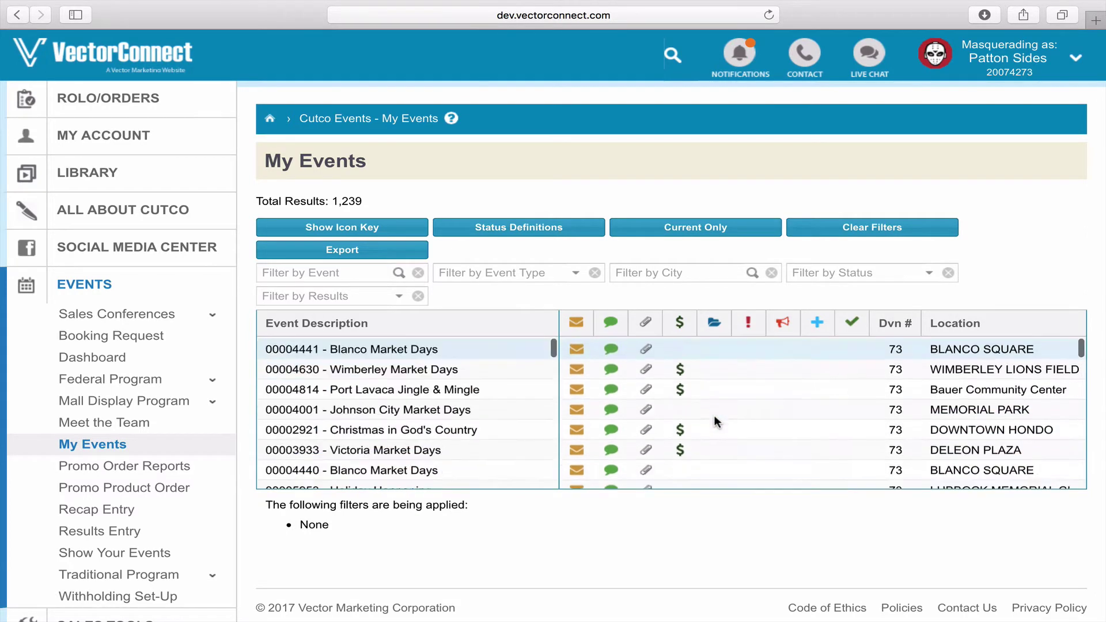
scroll(713, 415, "down", 10)
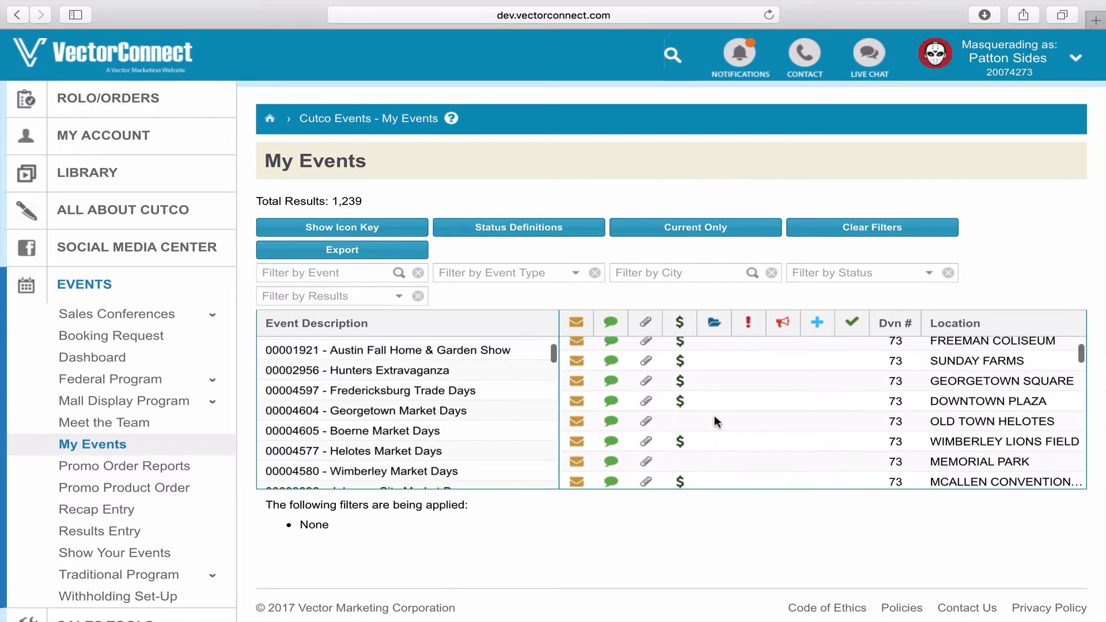
scroll(714, 415, "up", 10)
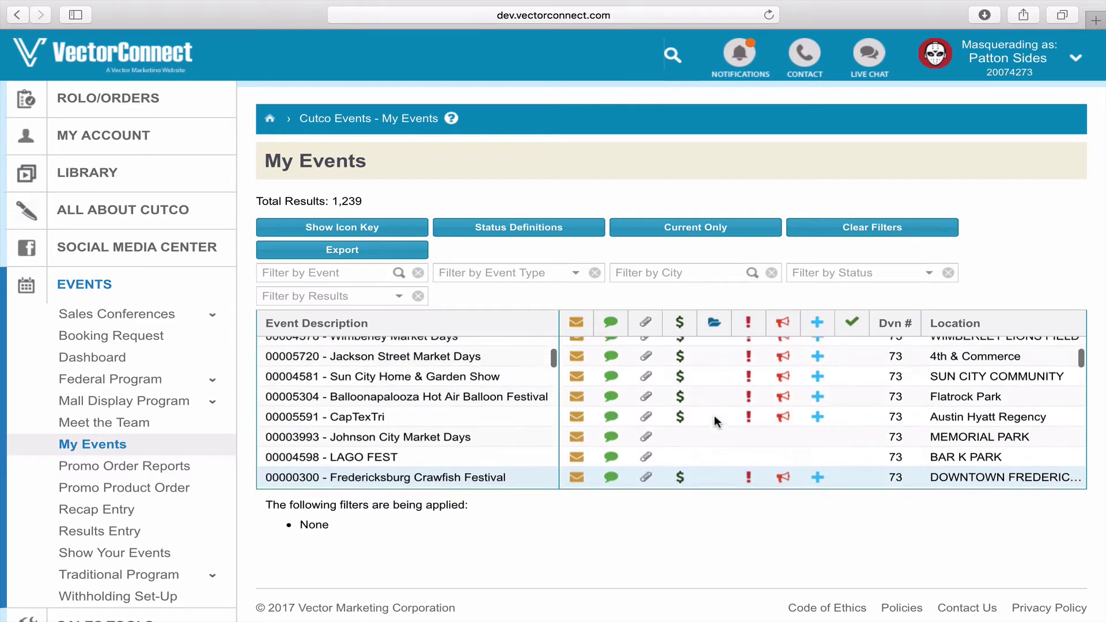
scroll(714, 415, "up", 2)
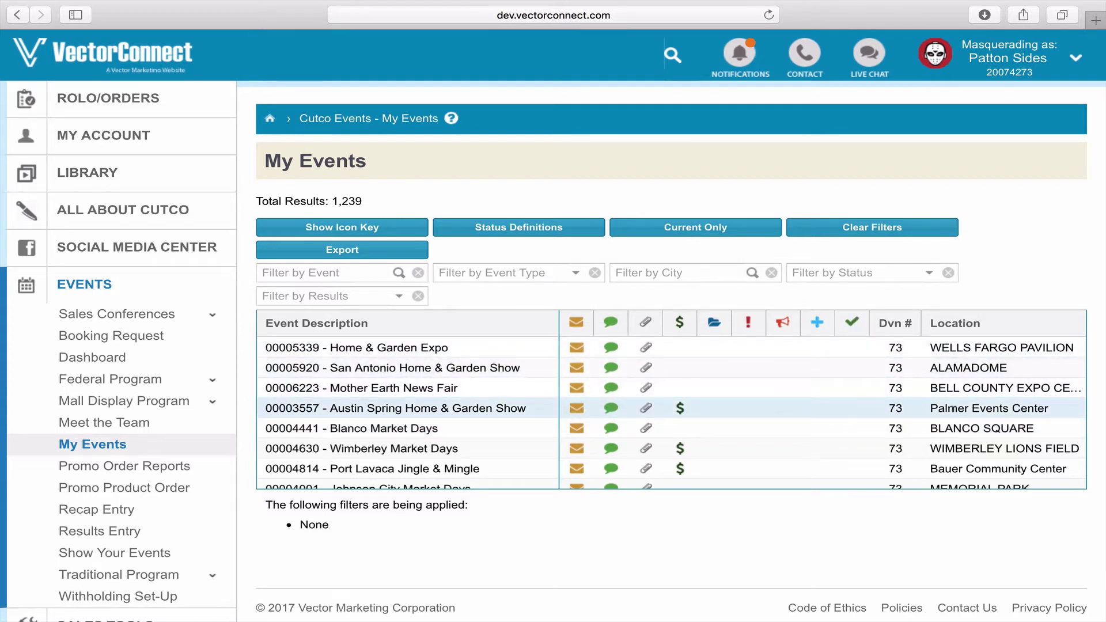
Examine the event table's columns from location, dates and status through cost, balance, orders and promoter.
scroll(952, 408, "right", 15)
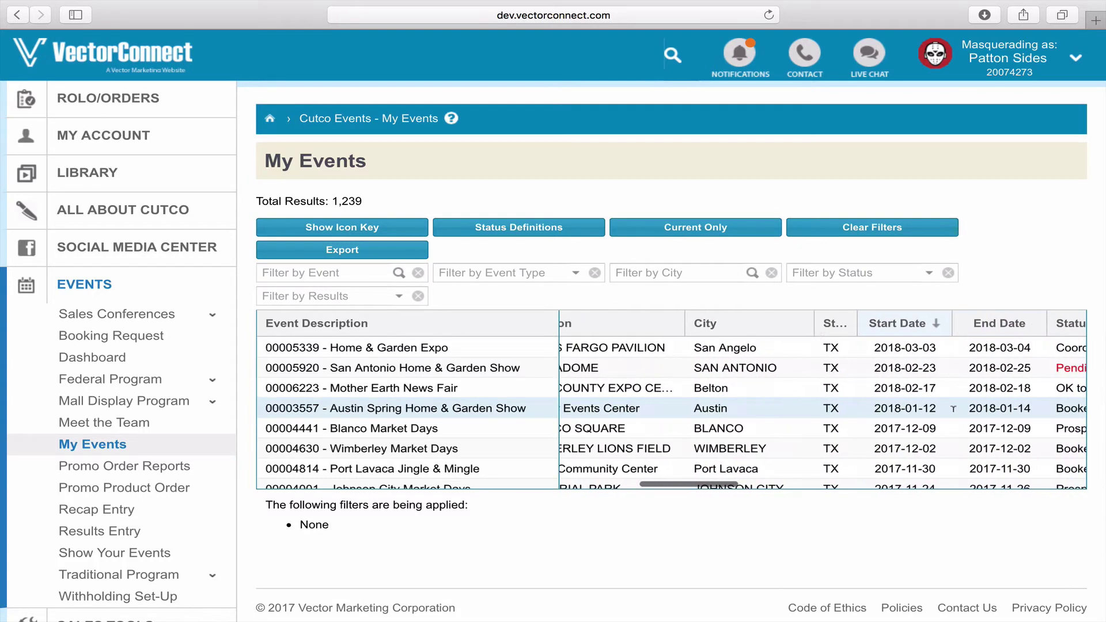
scroll(952, 411, "right", 10)
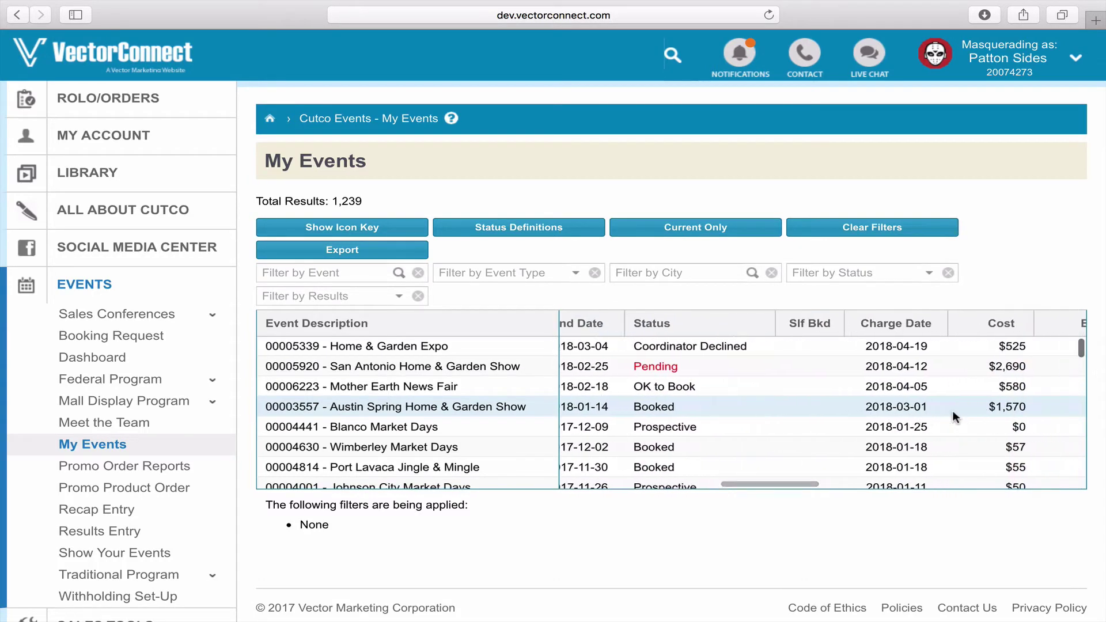
scroll(952, 417, "right", 10)
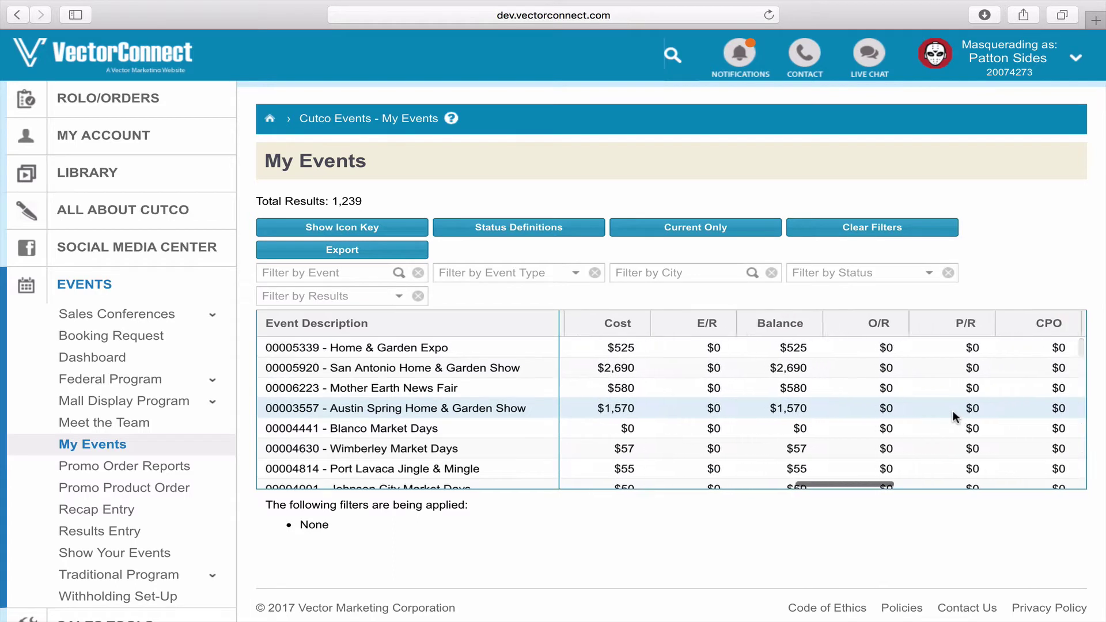
scroll(952, 410, "right", 2)
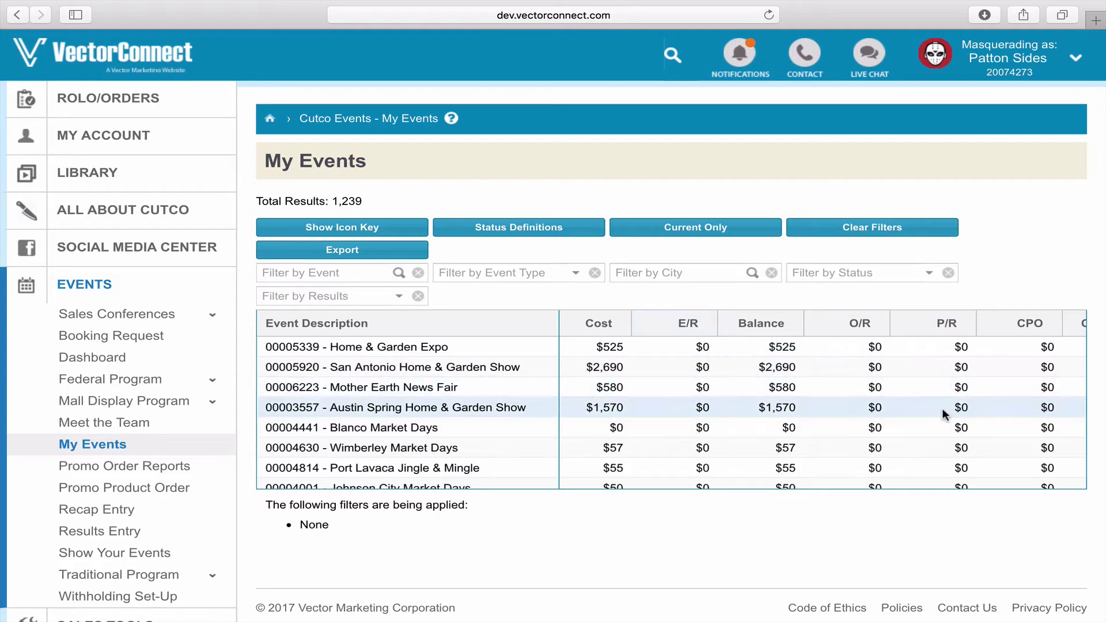
scroll(943, 413, "right", 10)
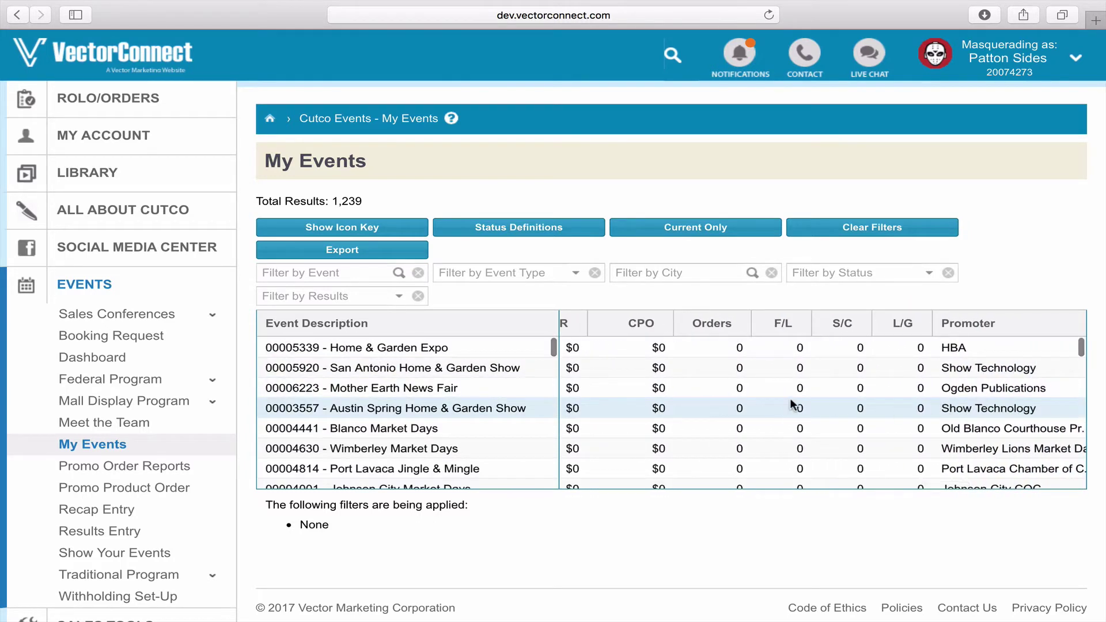
scroll(790, 399, "left", 10)
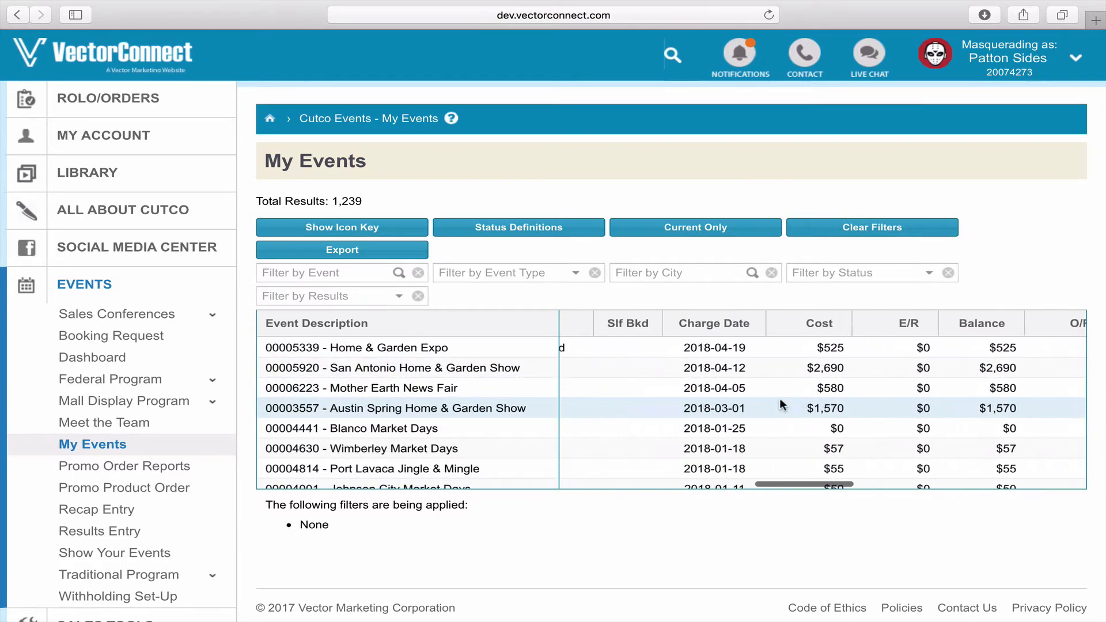
scroll(779, 399, "right", 5)
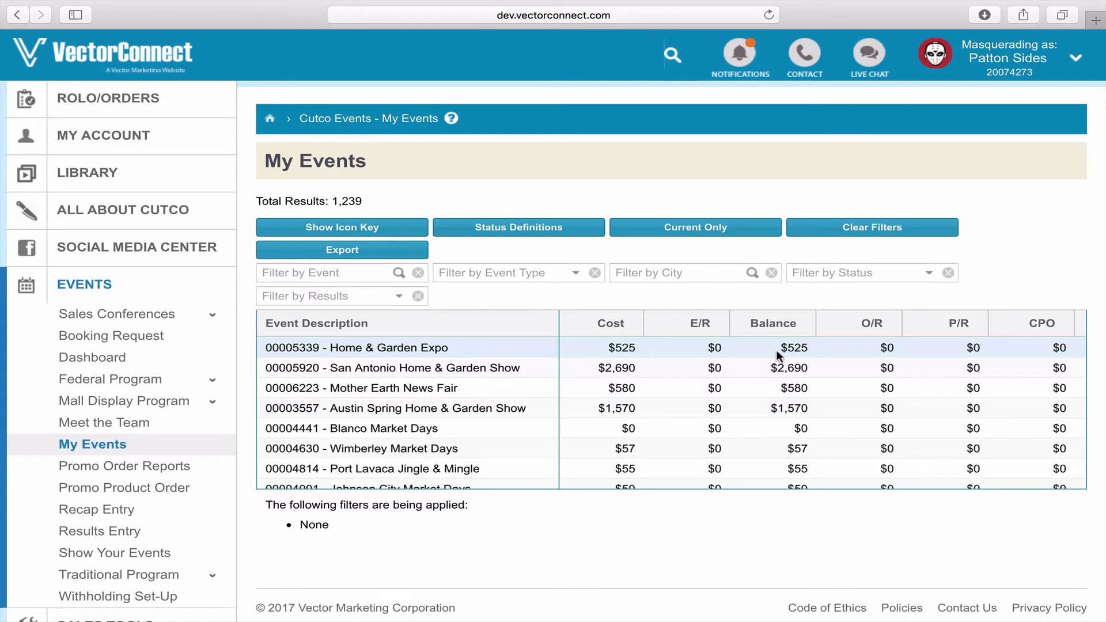
scroll(884, 424, "right", 3)
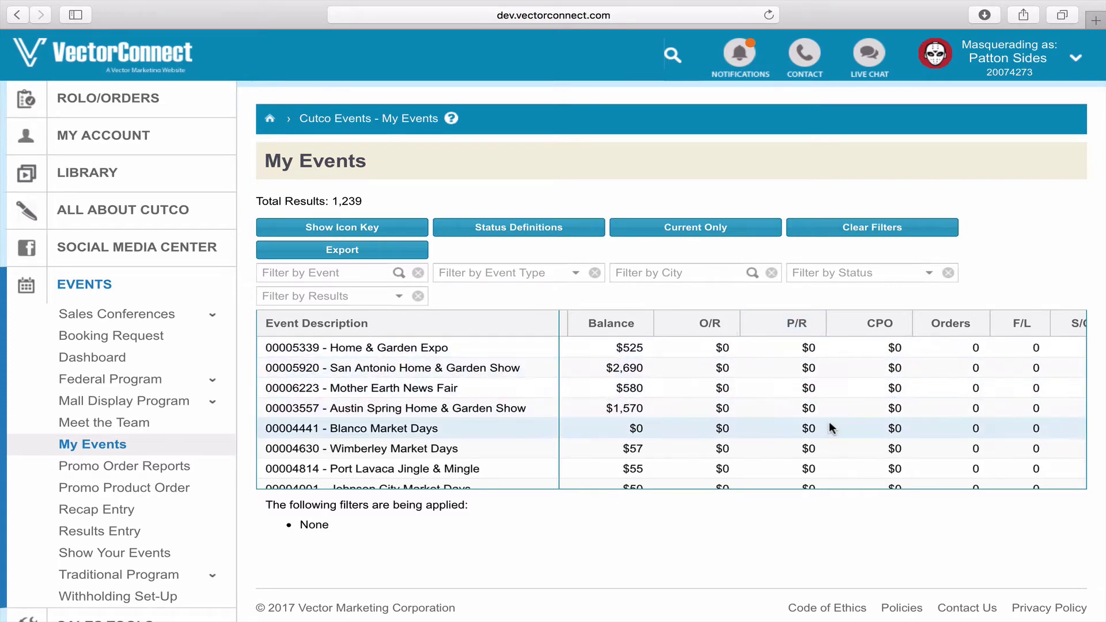
scroll(828, 422, "right", 5)
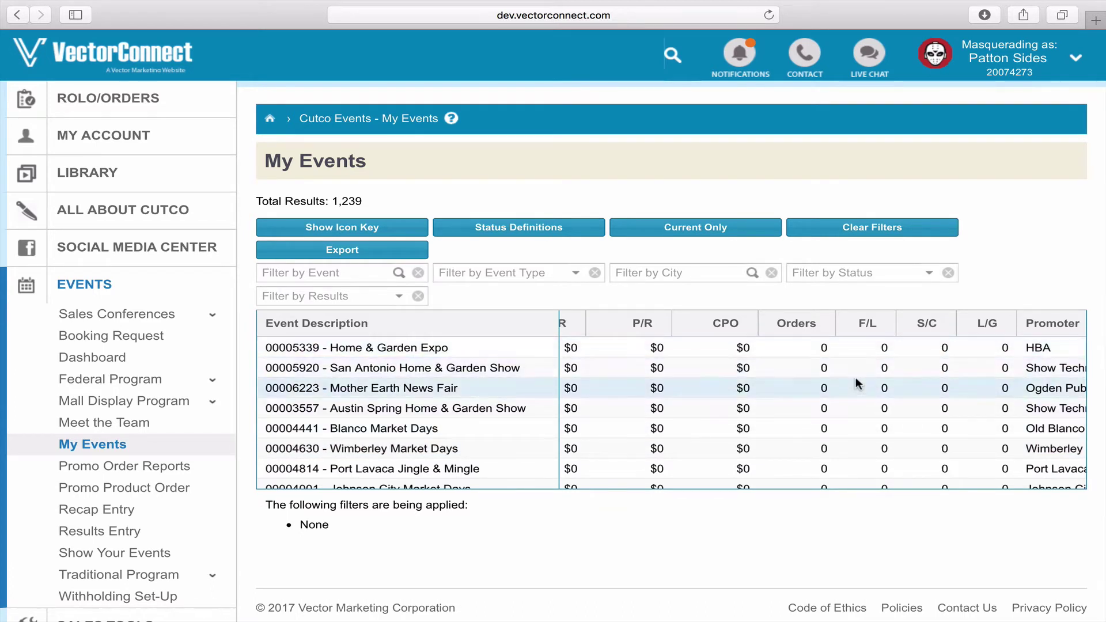
scroll(930, 391, "right", 2)
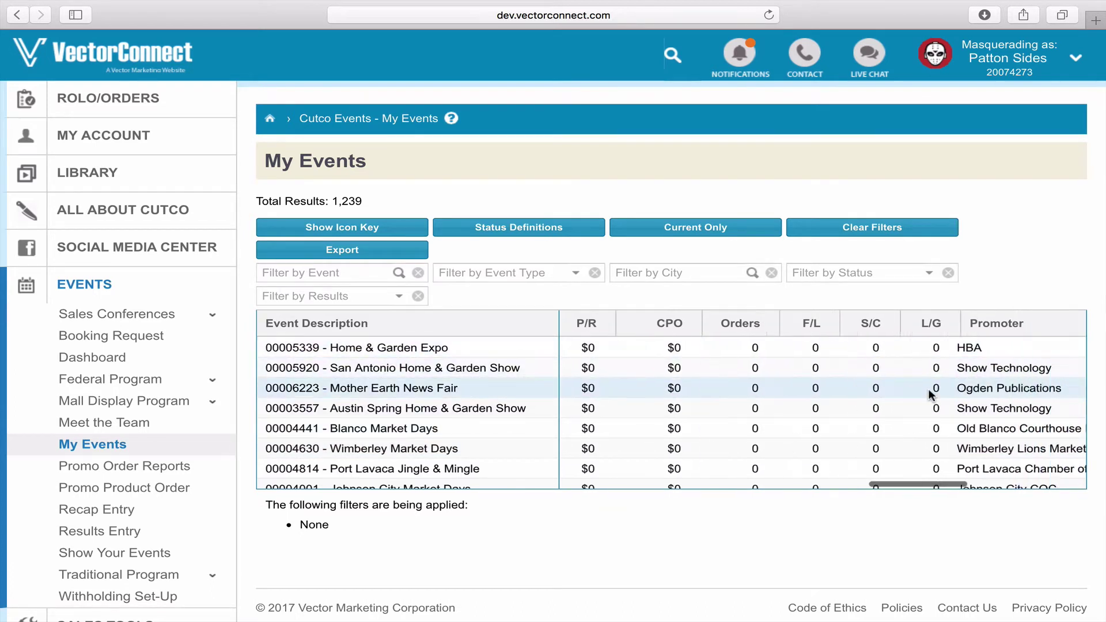
scroll(796, 421, "left", 3)
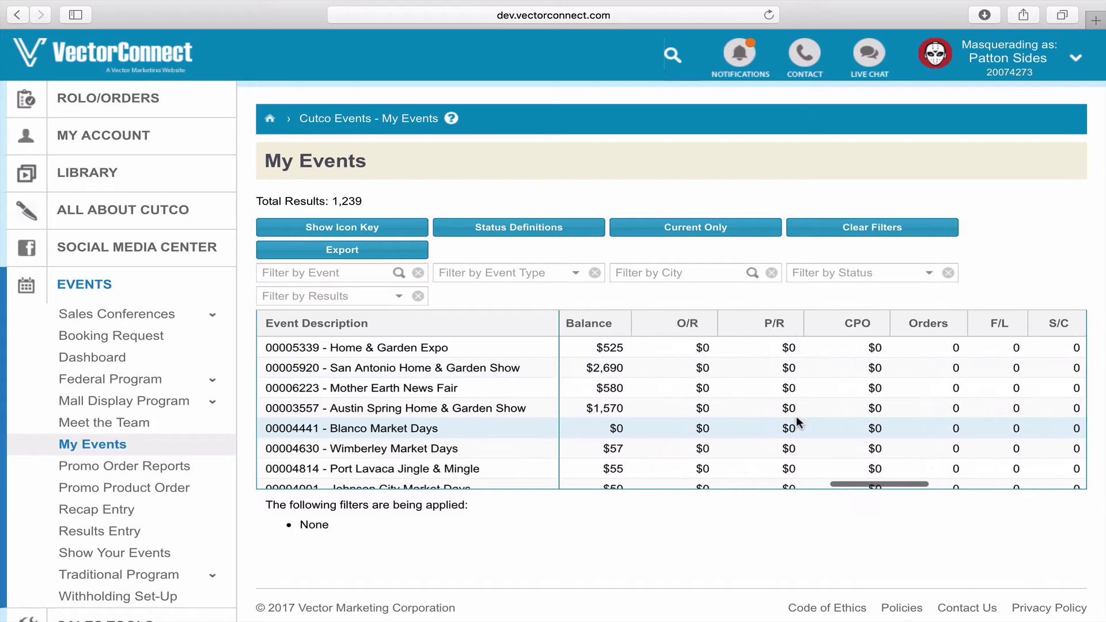
scroll(797, 417, "right", 3)
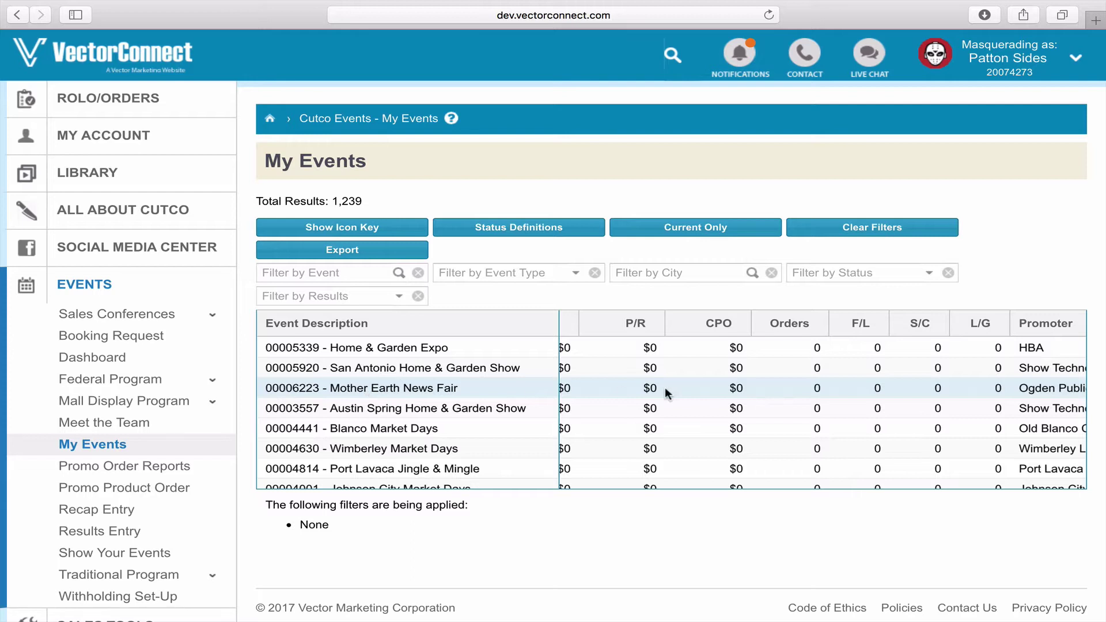
scroll(665, 387, "left", 15)
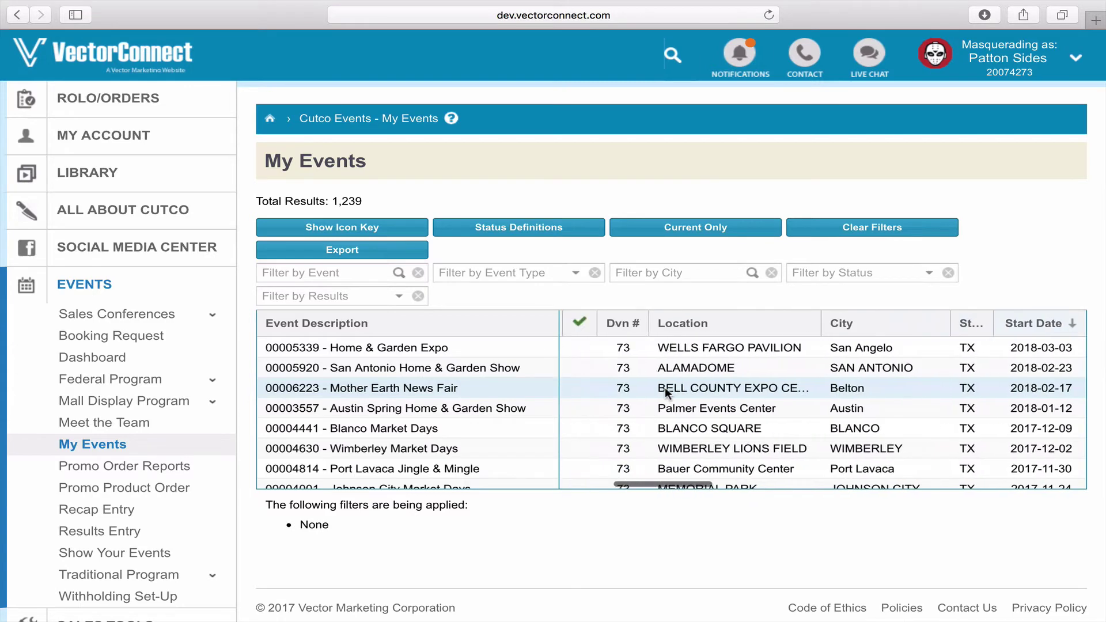
scroll(664, 387, "left", 10)
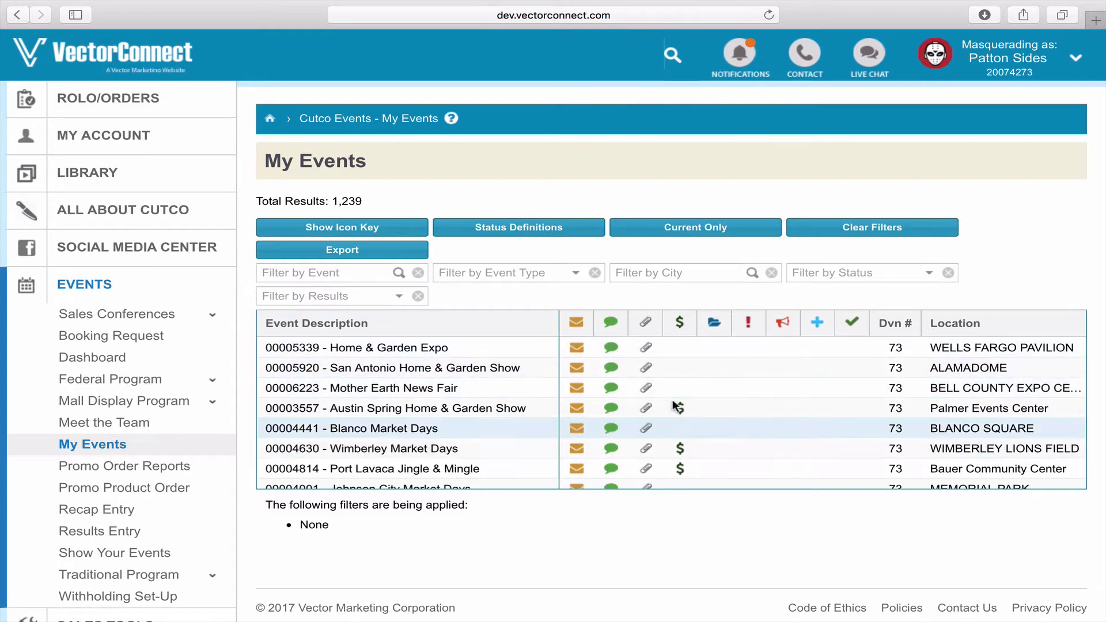
Check the key to the icons and open the recap entry page for event 00000300 - Fredericksburg Crawfish Festival.
left_click(292, 230)
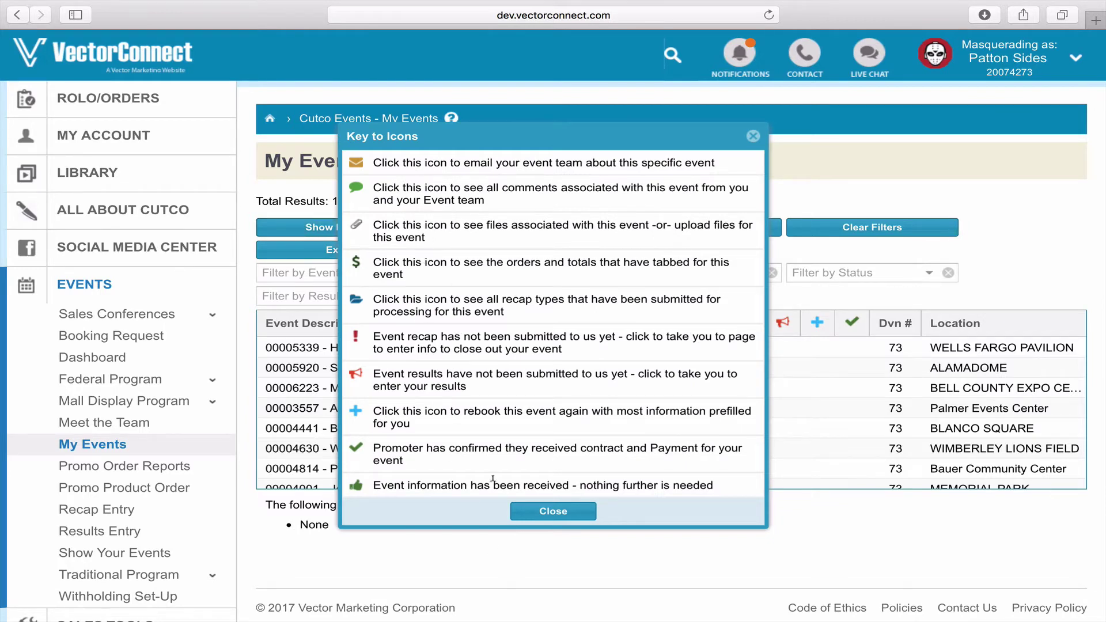
left_click(527, 513)
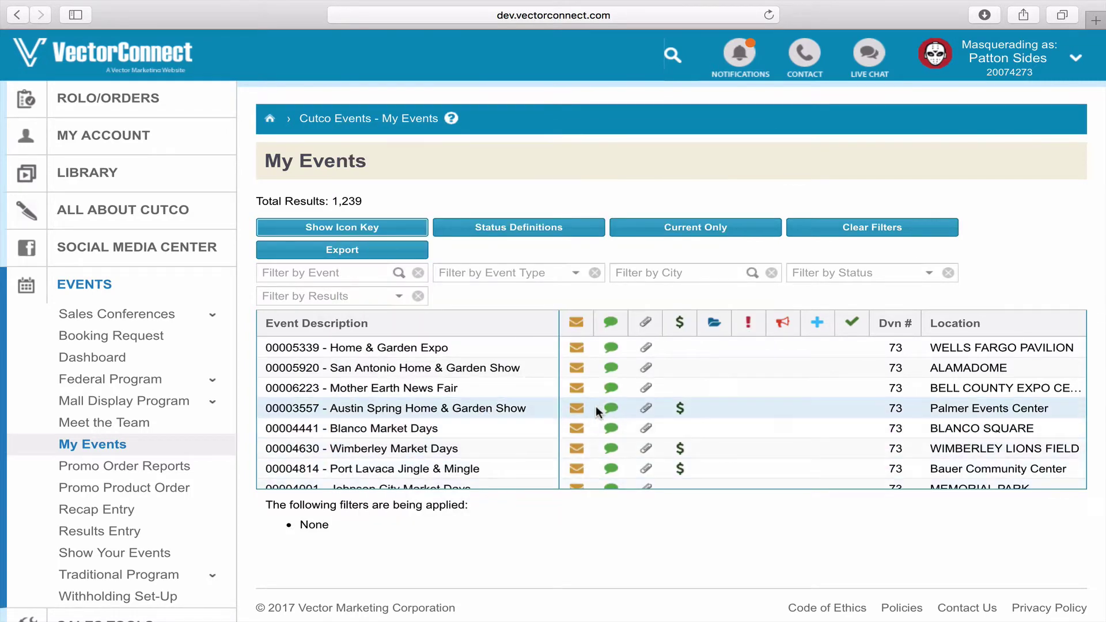
scroll(725, 426, "down", 5)
scroll(725, 429, "down", 5)
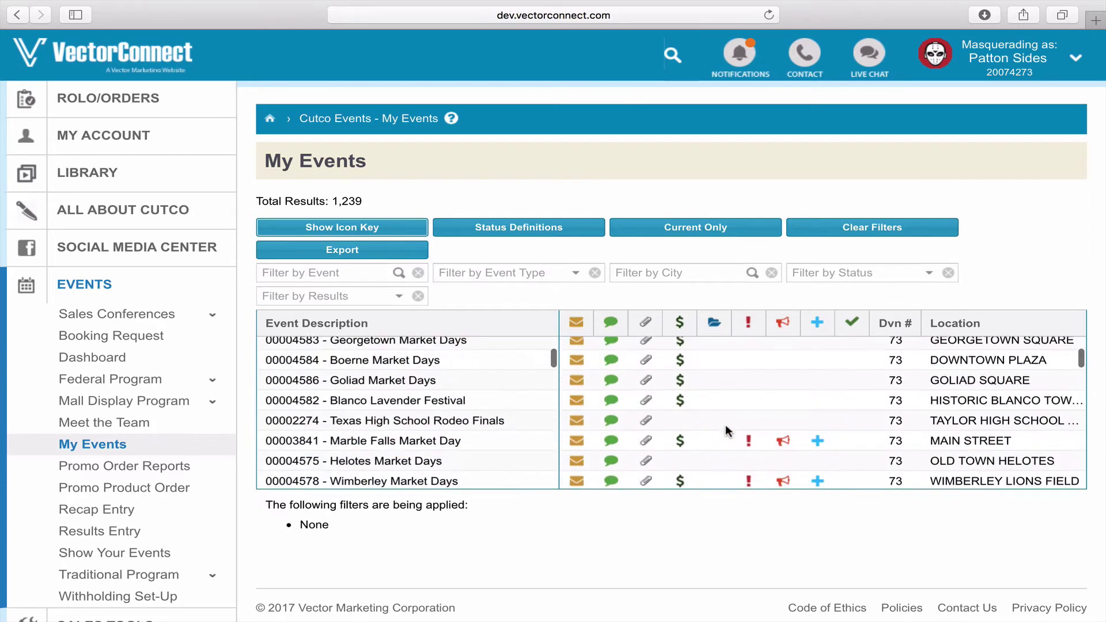
scroll(726, 429, "up", 3)
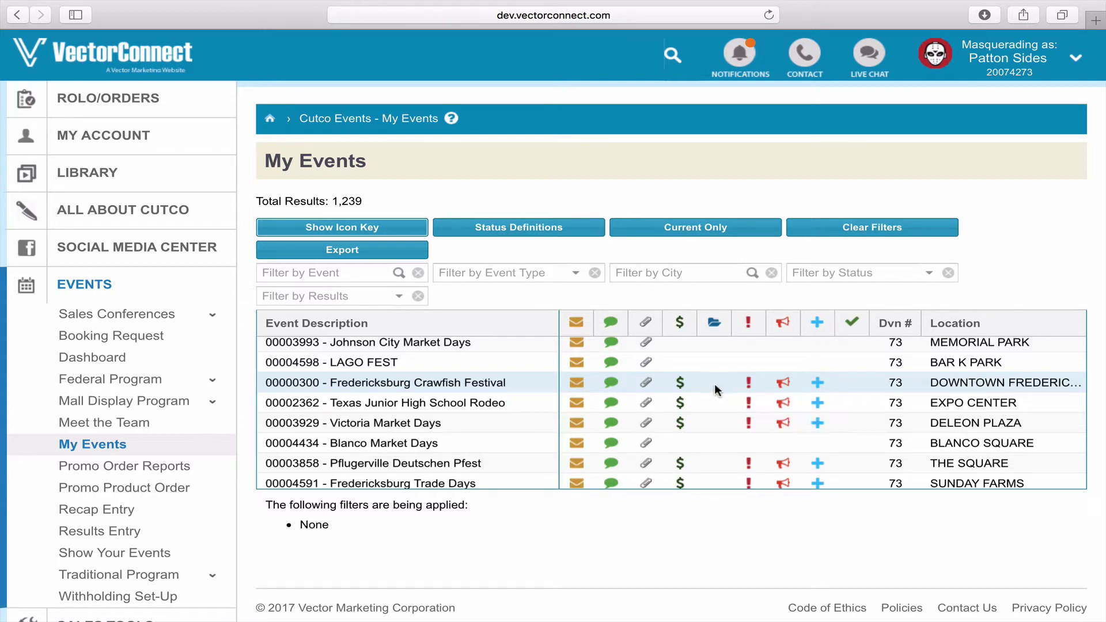
left_click(748, 385)
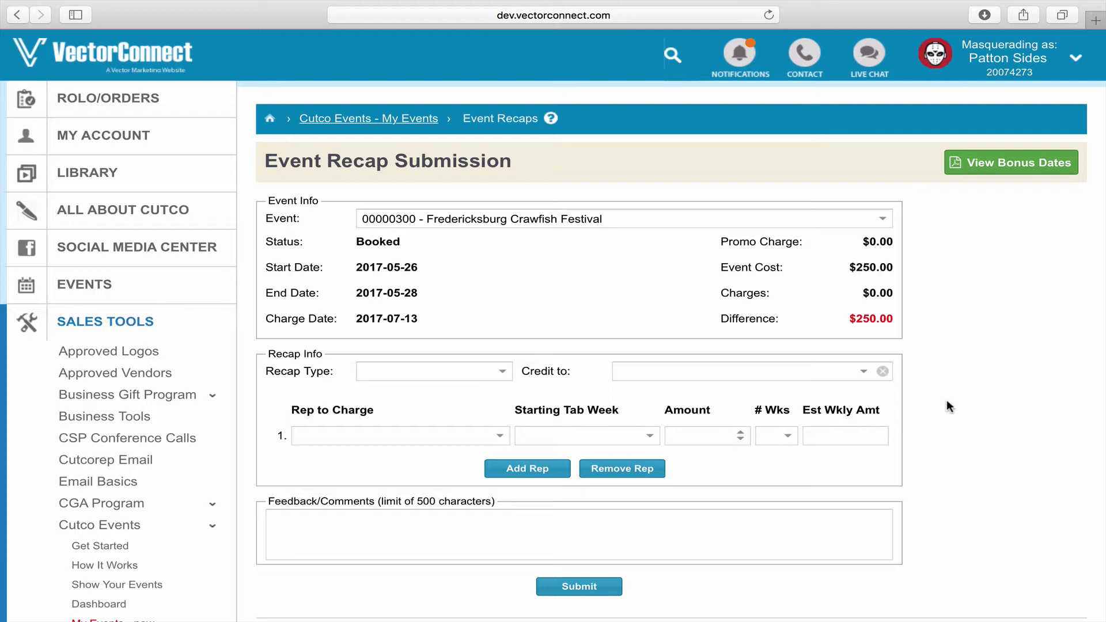
Set the recap type to Event Charge Recap for the Fredericksburg Crawfish Festival.
scroll(945, 445, "down", 1)
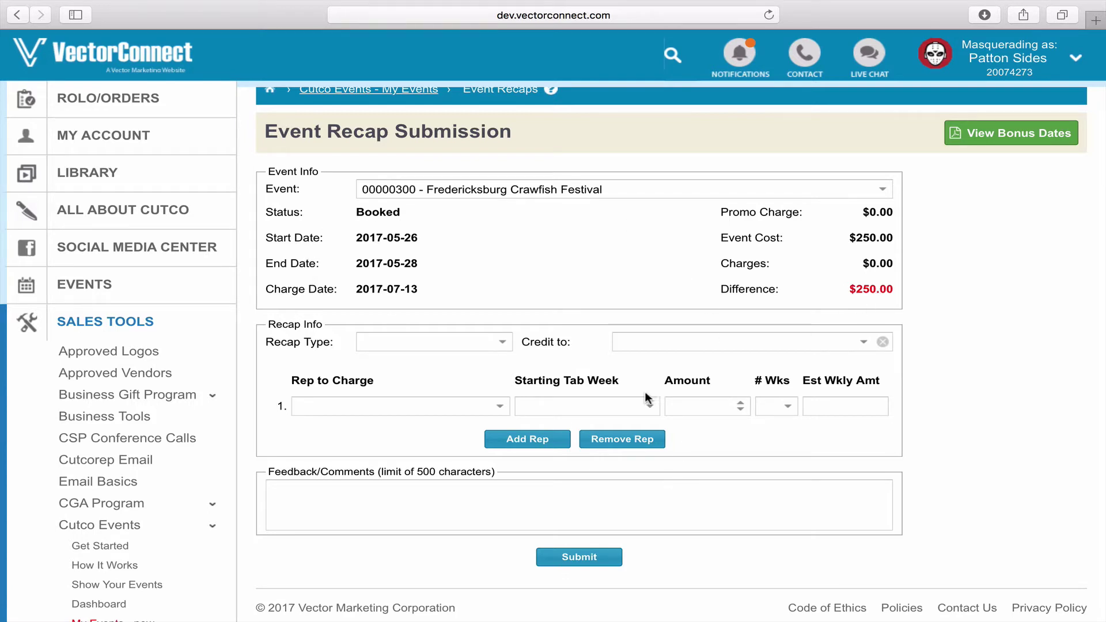
left_click(503, 343)
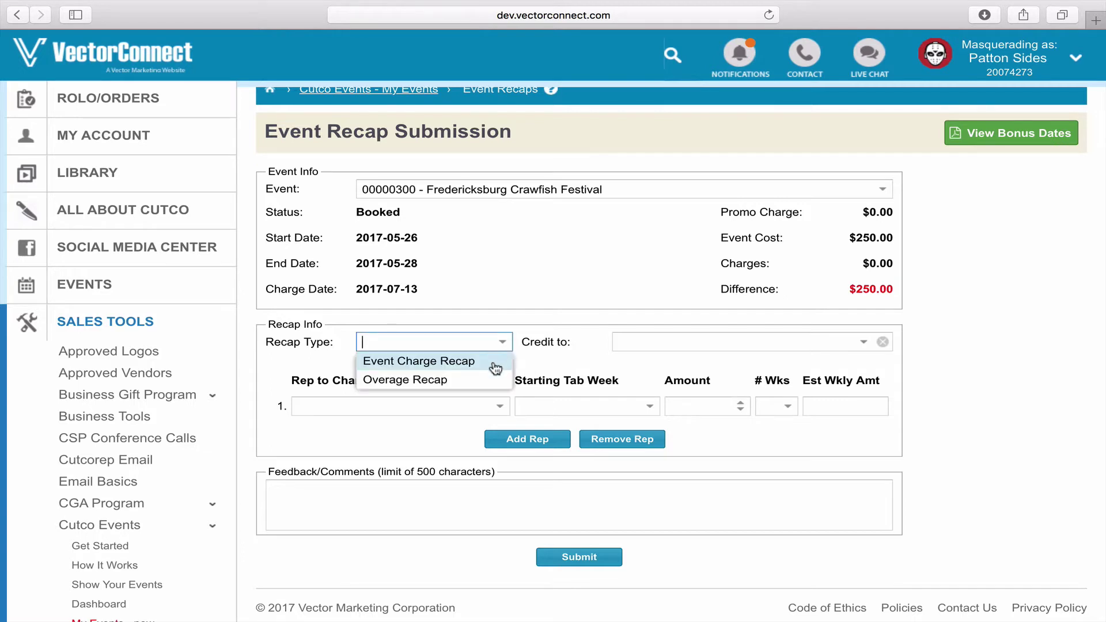
left_click(495, 362)
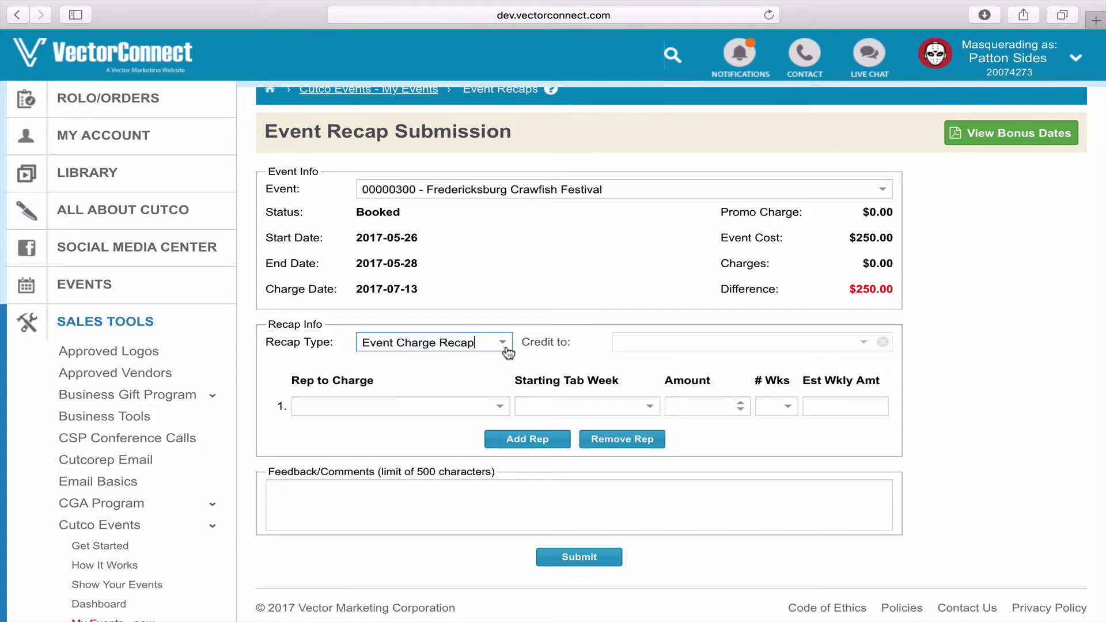
left_click(505, 345)
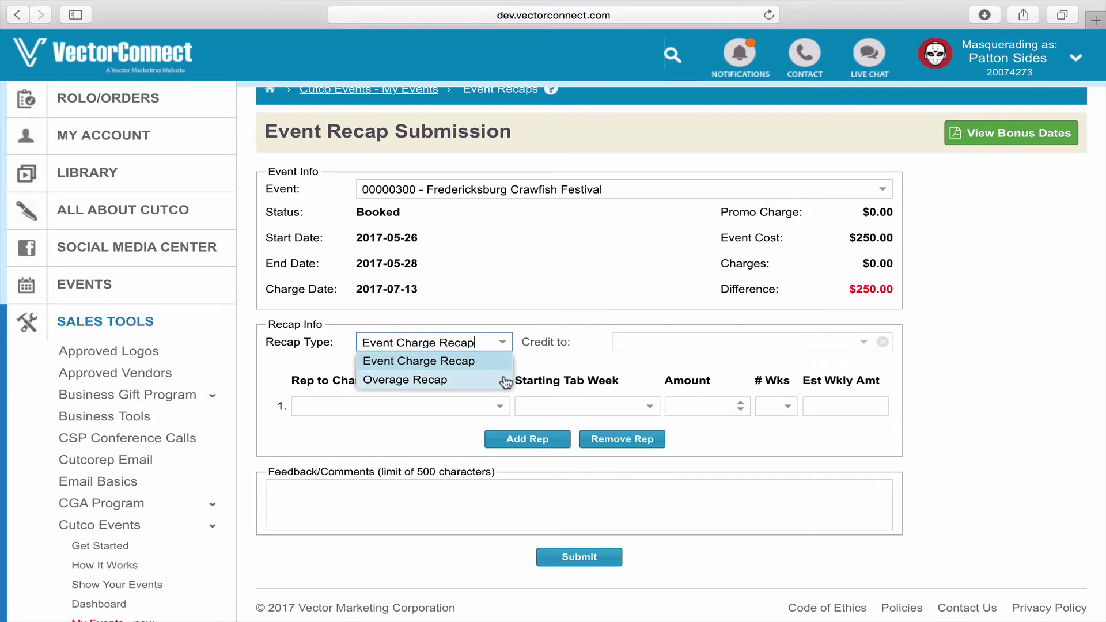
left_click(569, 376)
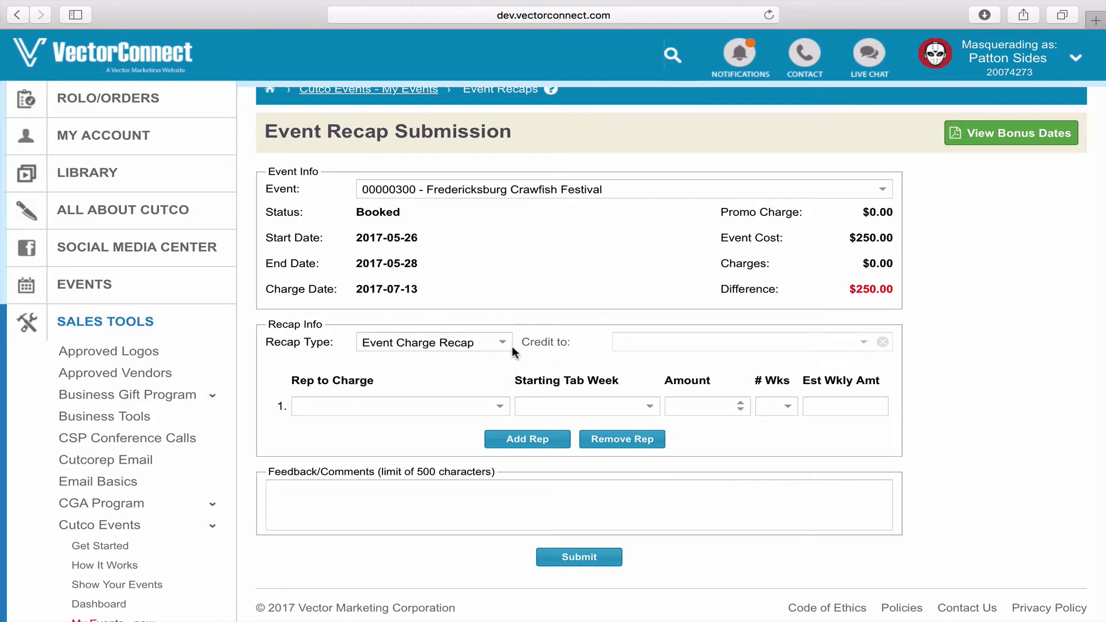
left_click(499, 407)
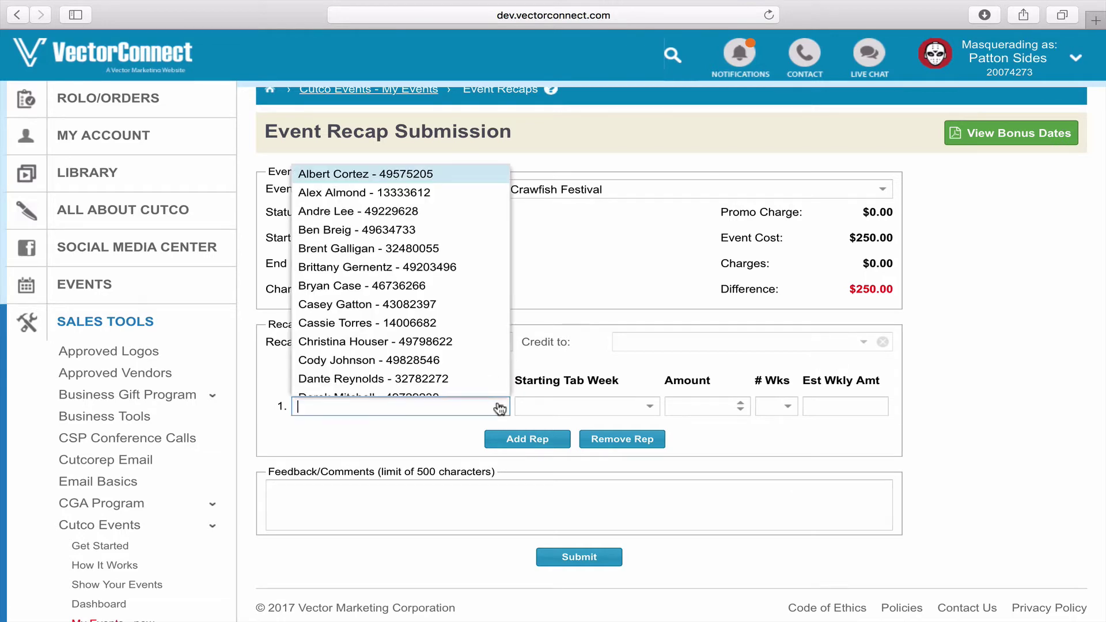
left_click(432, 254)
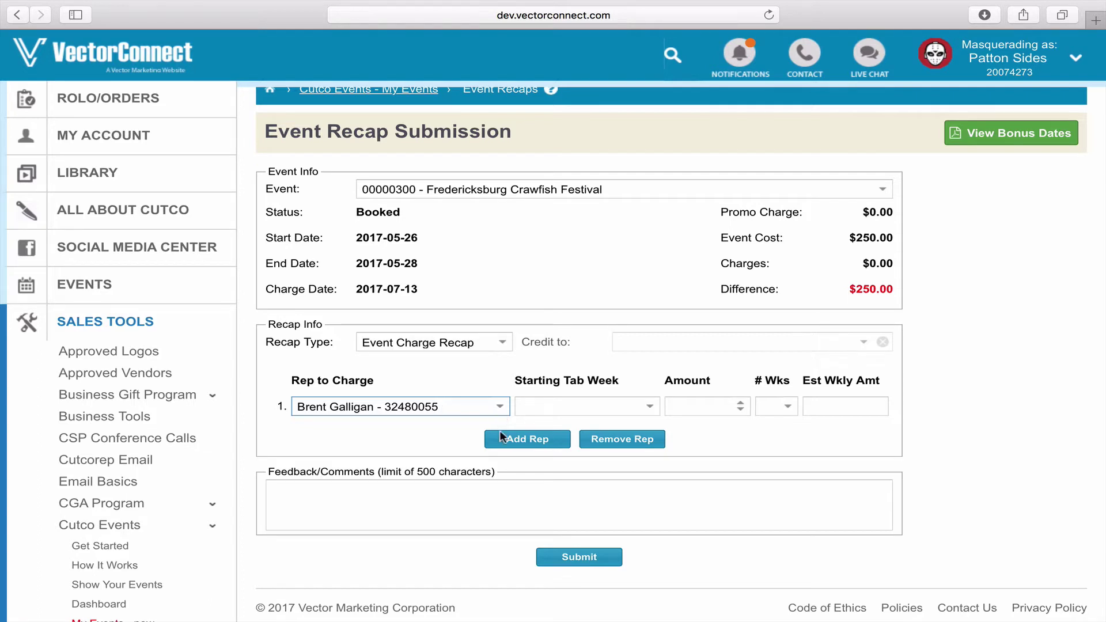
left_click(652, 409)
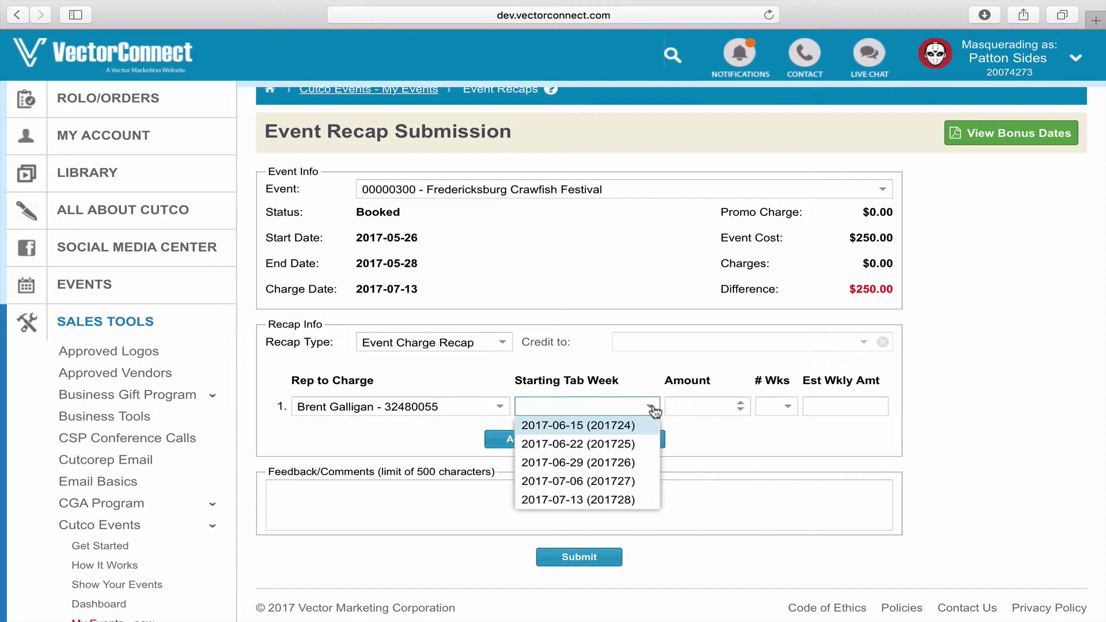
left_click(603, 429)
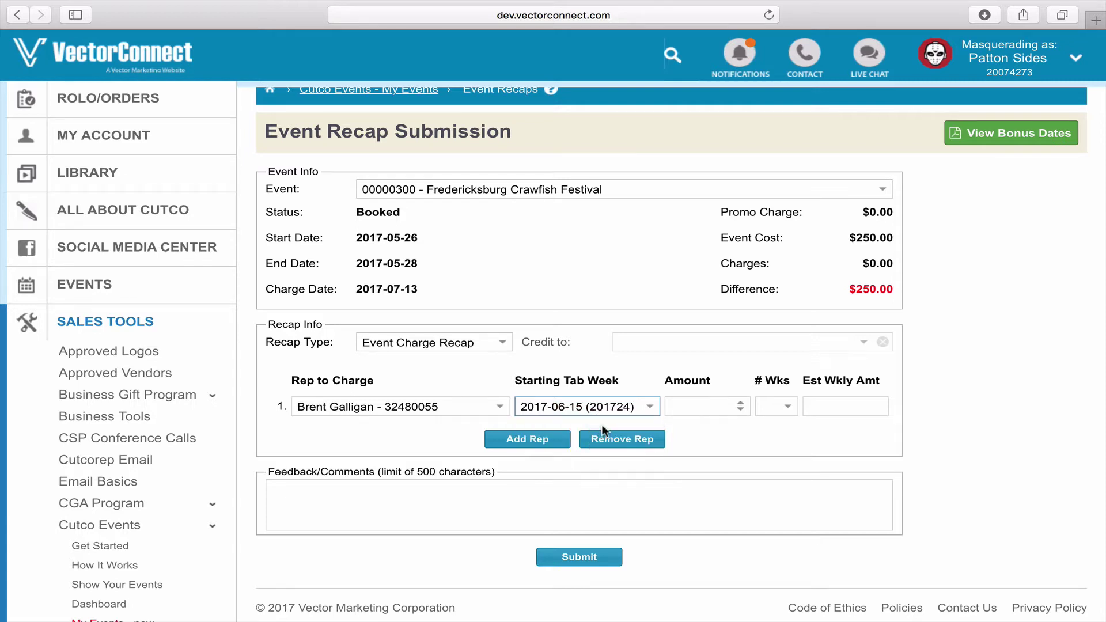
Set the first rep's charge amount to 250 and spread it over 4 weeks.
left_click(729, 409)
type("25")
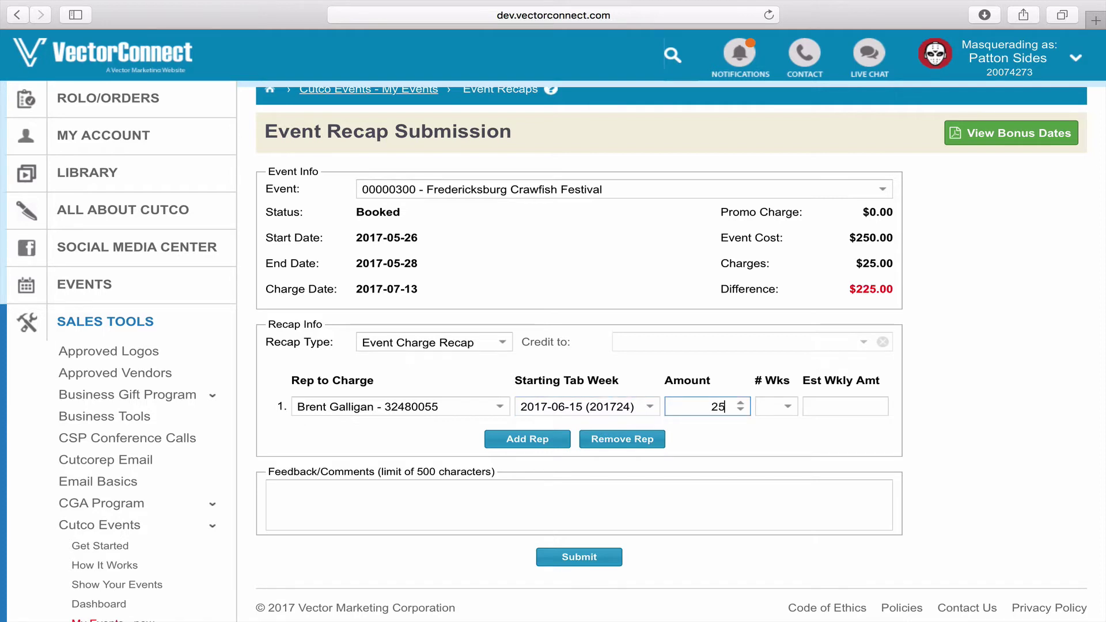
type("0")
left_click(793, 416)
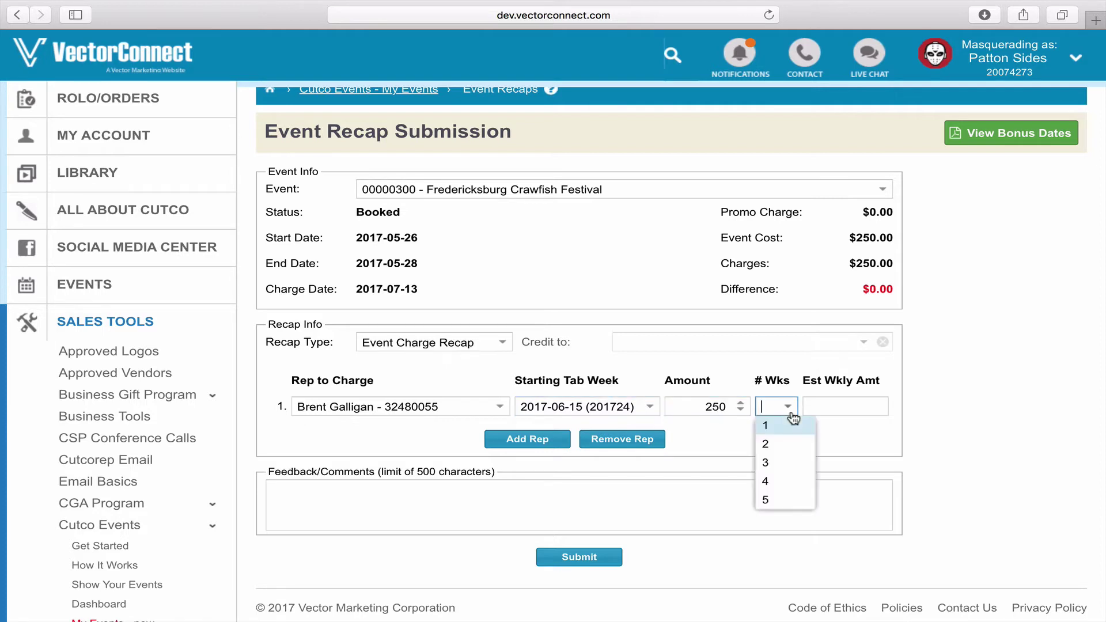
left_click(781, 480)
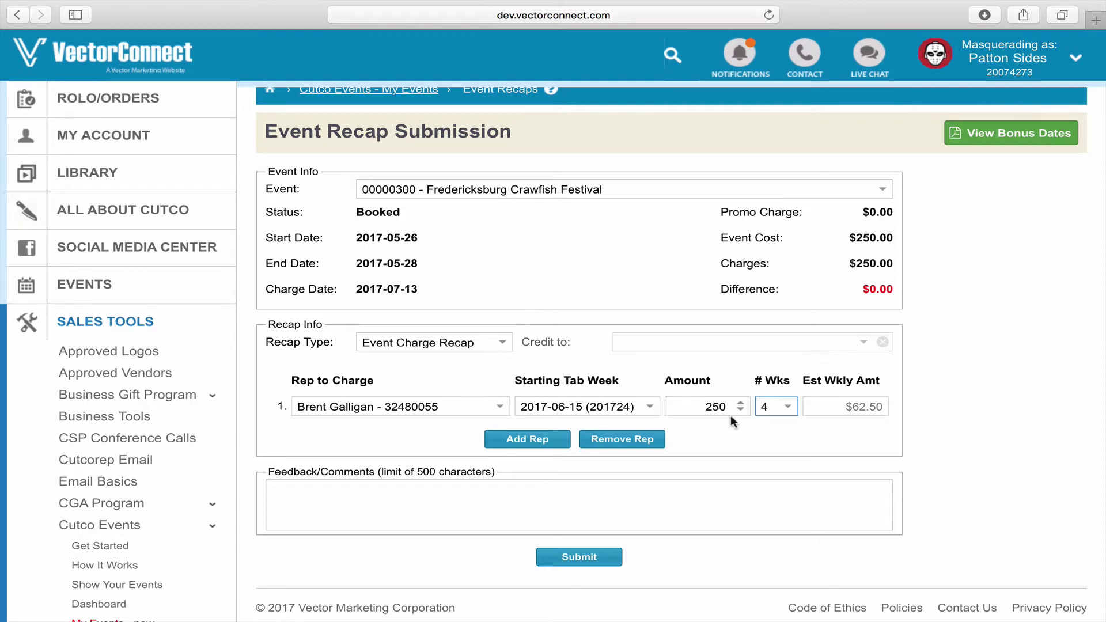
Add a second rep row to the recap and change the first rep's charge amount to 100.
left_click(558, 440)
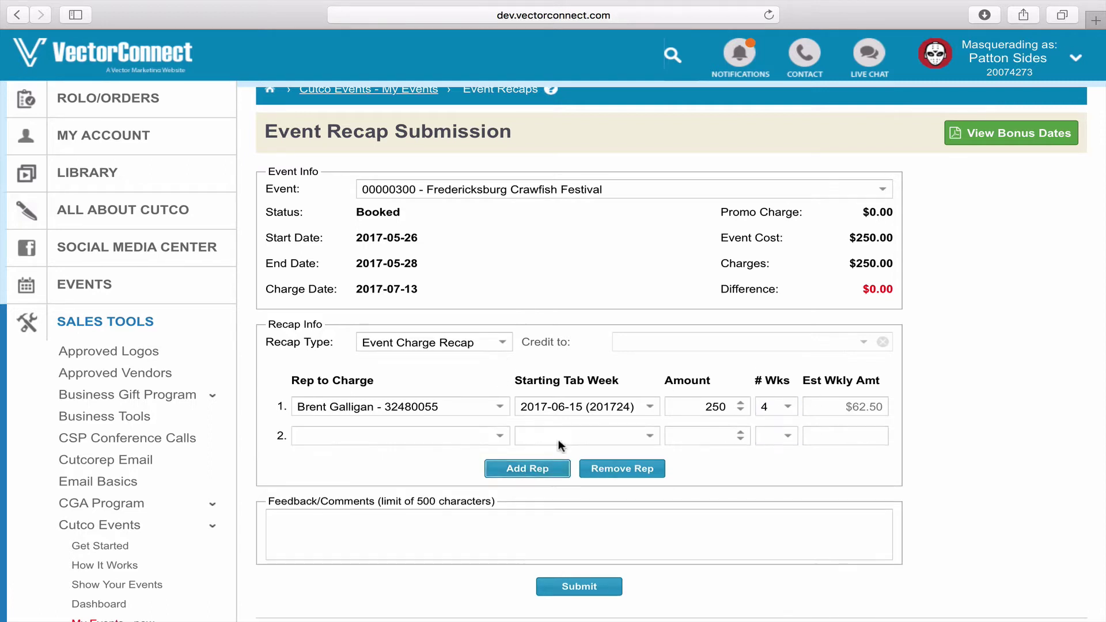
left_click(714, 382)
double_click(708, 397)
type("100")
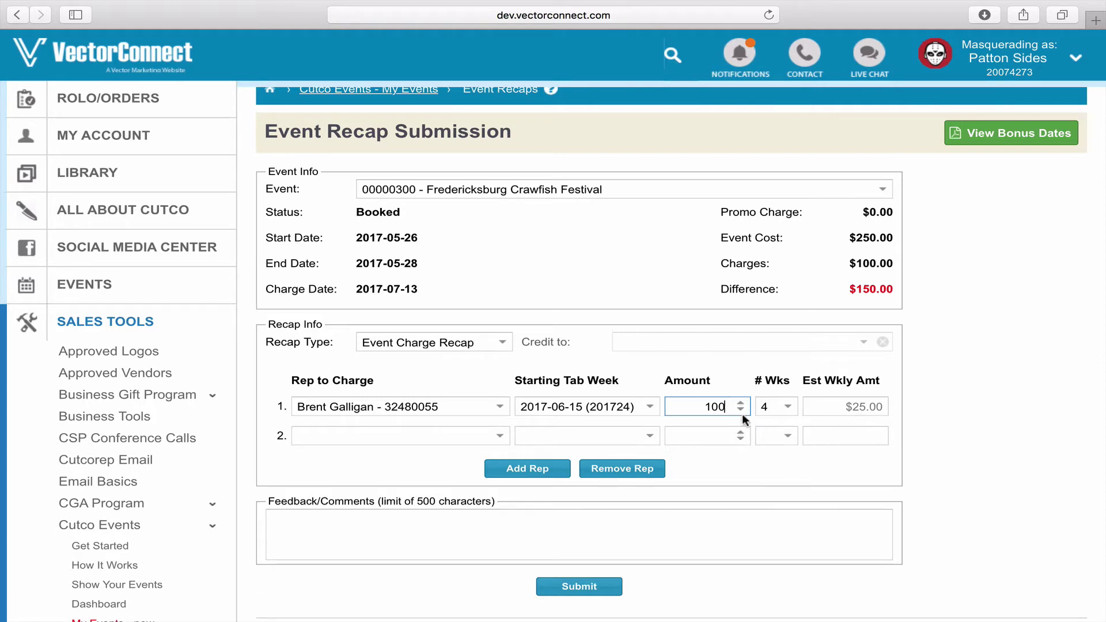
left_click(499, 436)
left_click(410, 408)
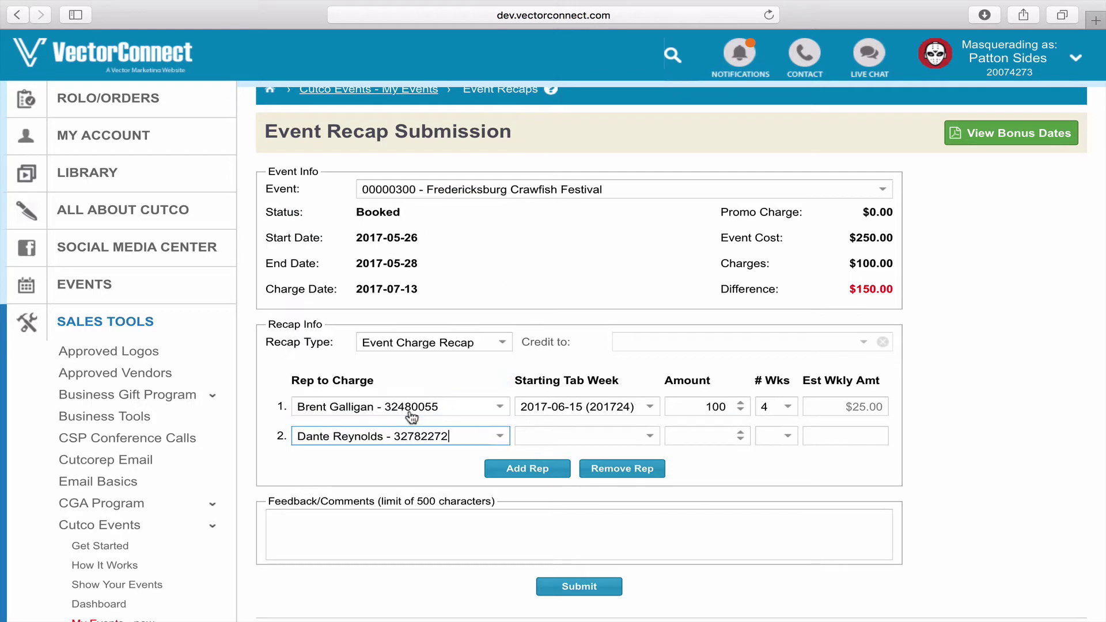
left_click(650, 441)
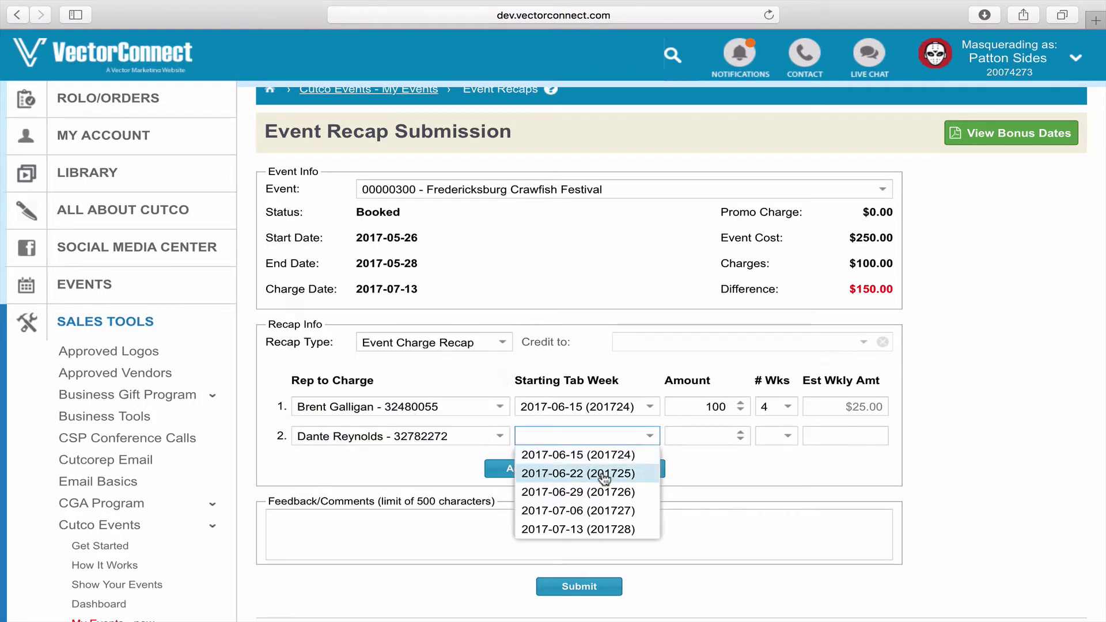
left_click(601, 491)
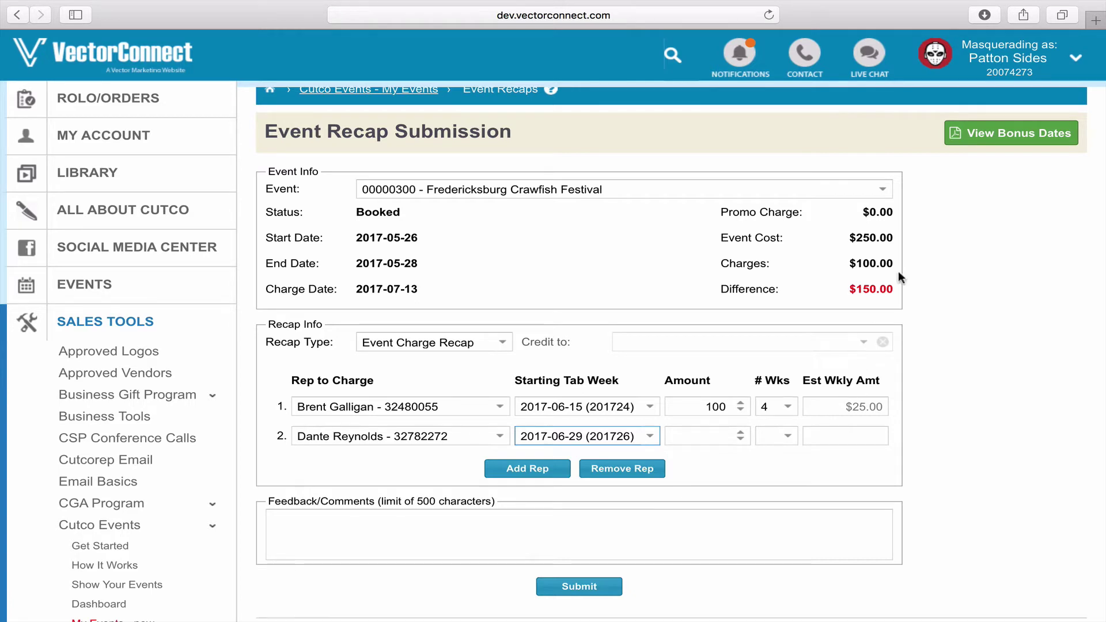
Set the second rep's amount to 150 over 3 weeks and submit the event charge recap.
left_click(709, 430)
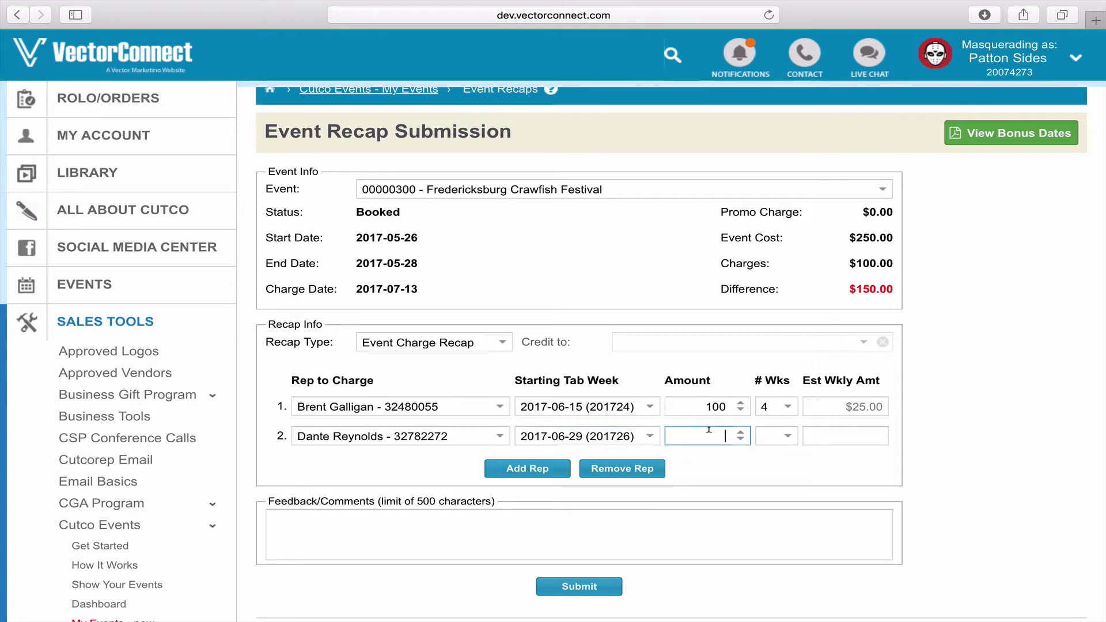
type("150")
left_click(787, 443)
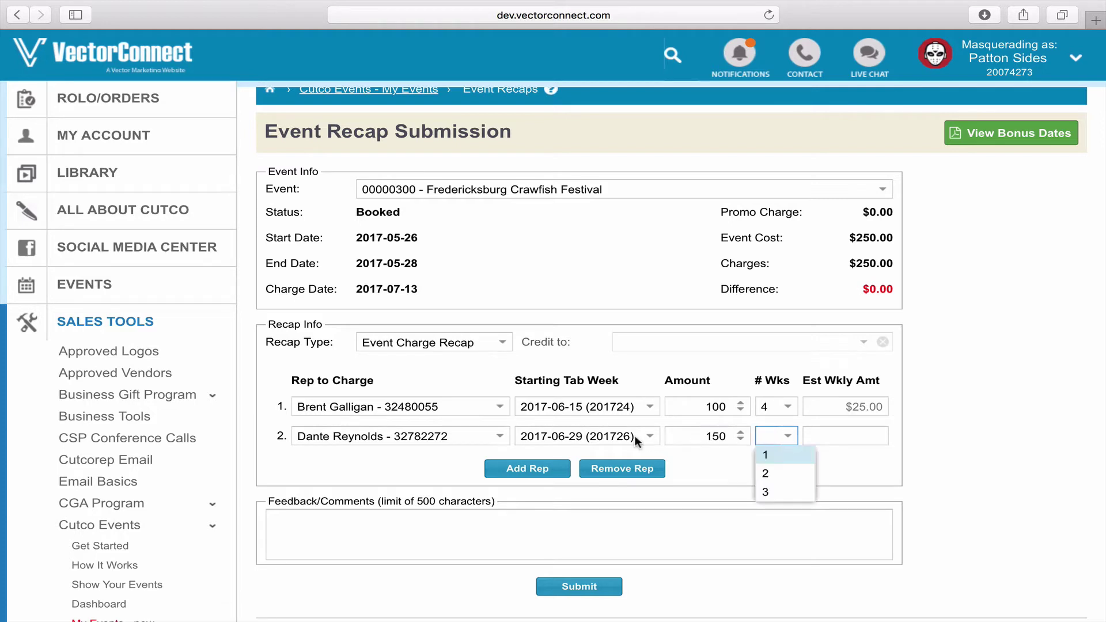
left_click(786, 492)
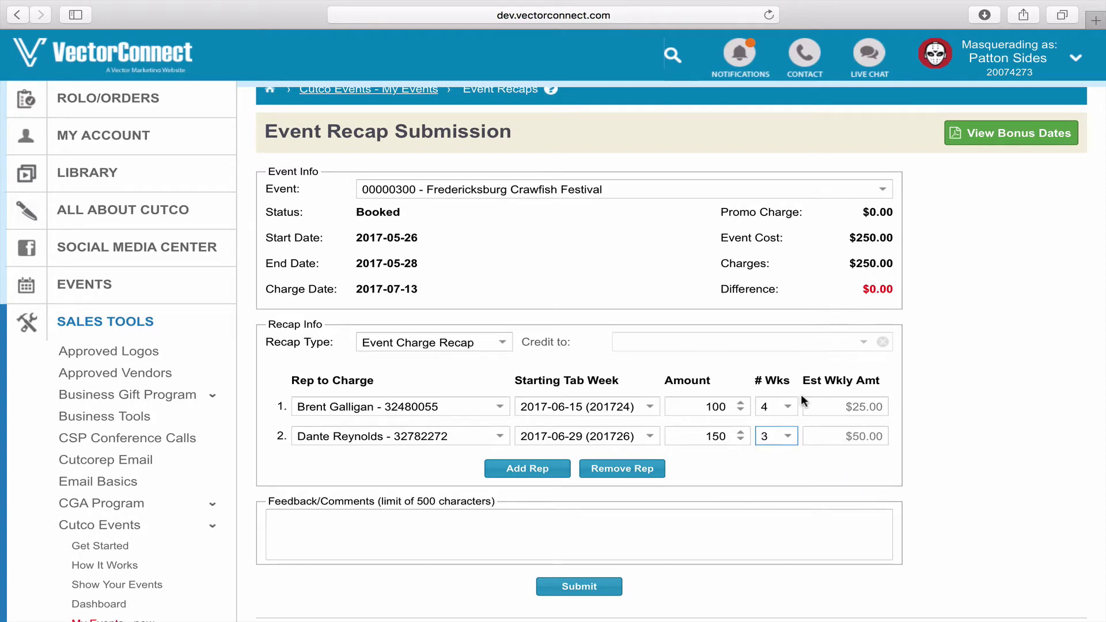
left_click(586, 597)
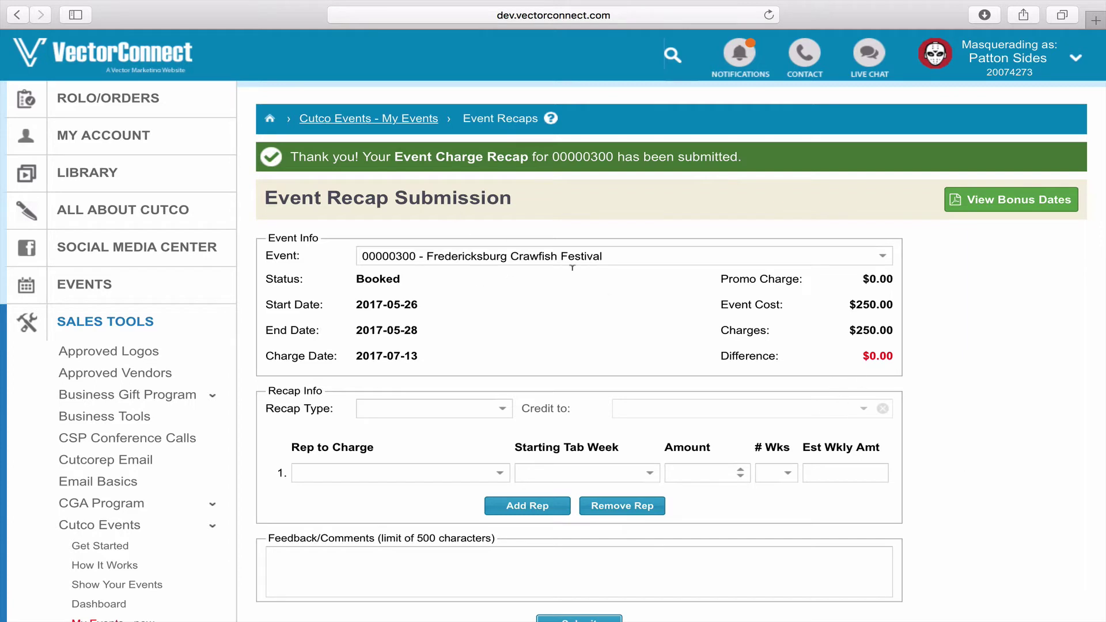
Return to the My Events list and filter the events by 00300.
scroll(576, 272, "up", 2)
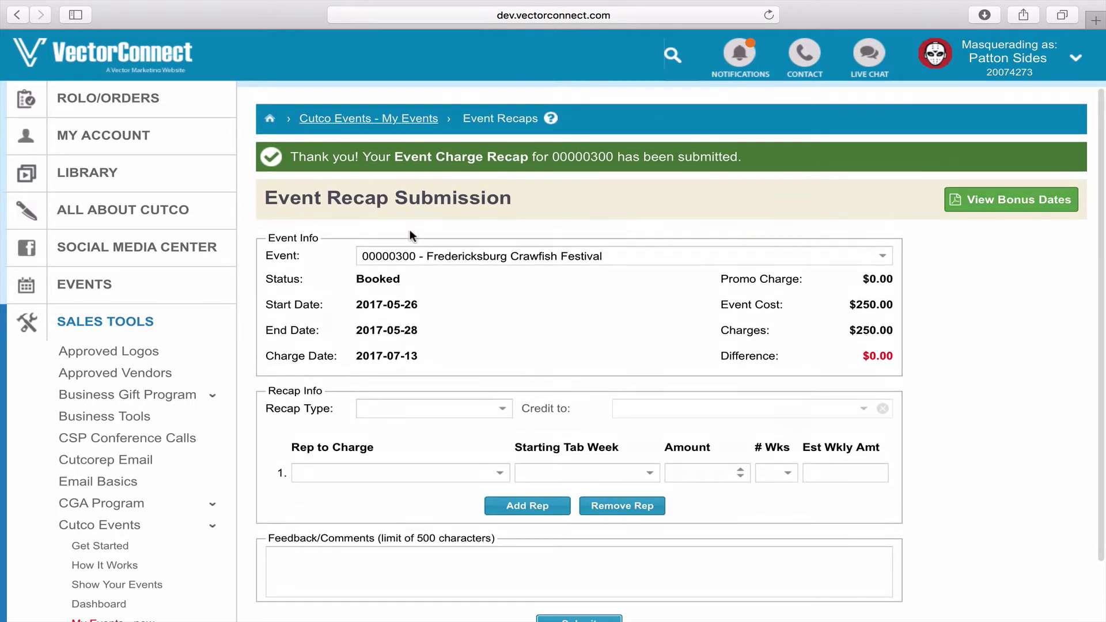
left_click(329, 119)
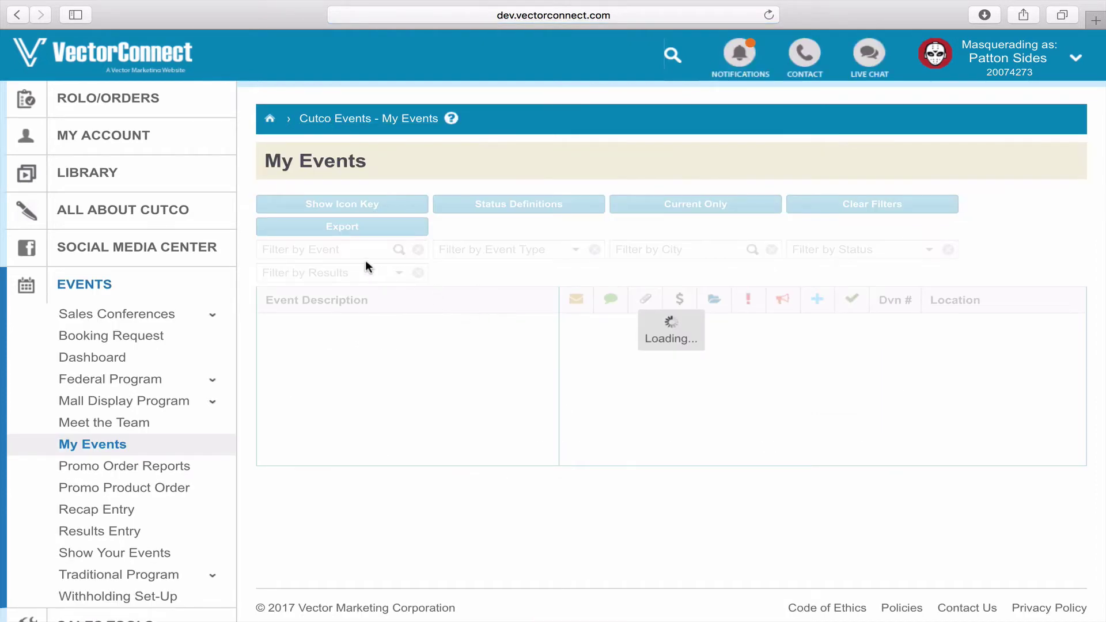
left_click(358, 266)
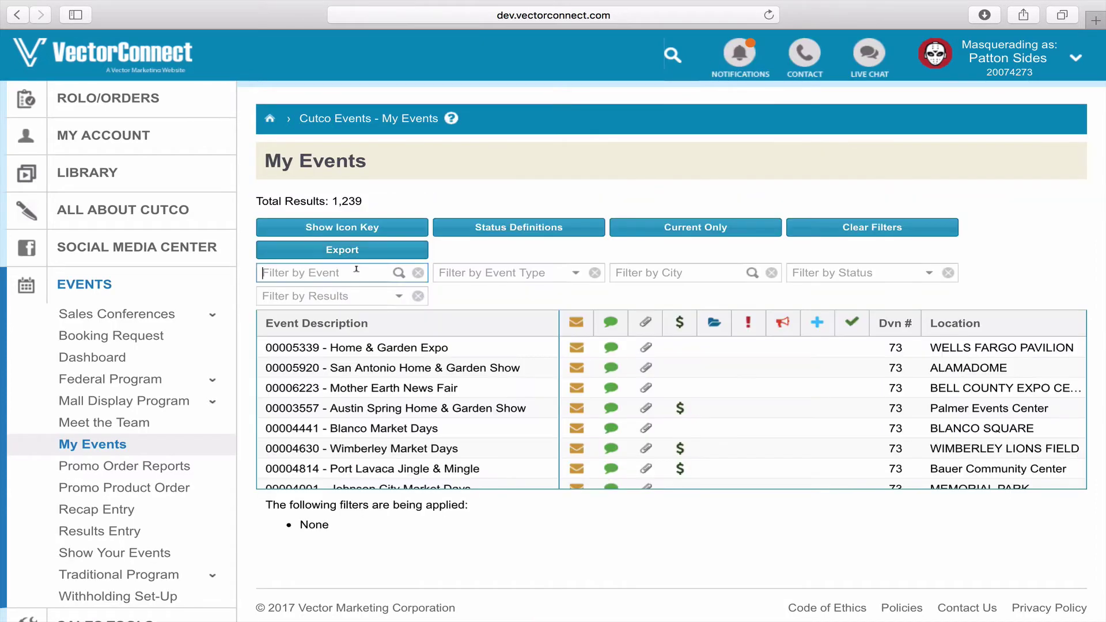
type("00300")
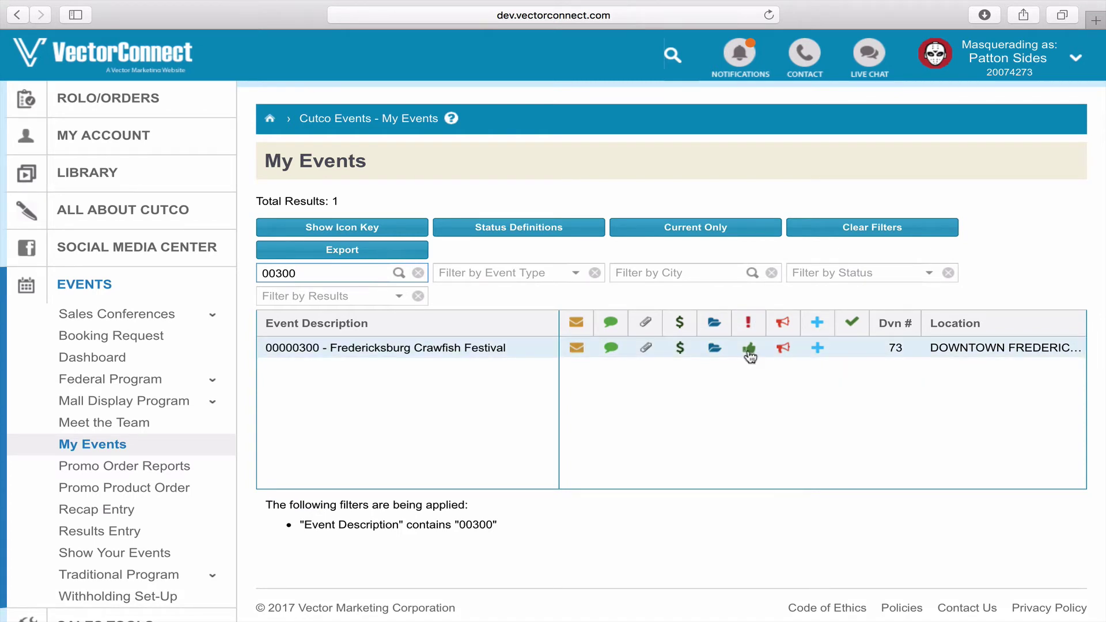
Check the recap types on the Fredericksburg Crawfish Festival's recap entry page and return to My Events.
left_click(748, 349)
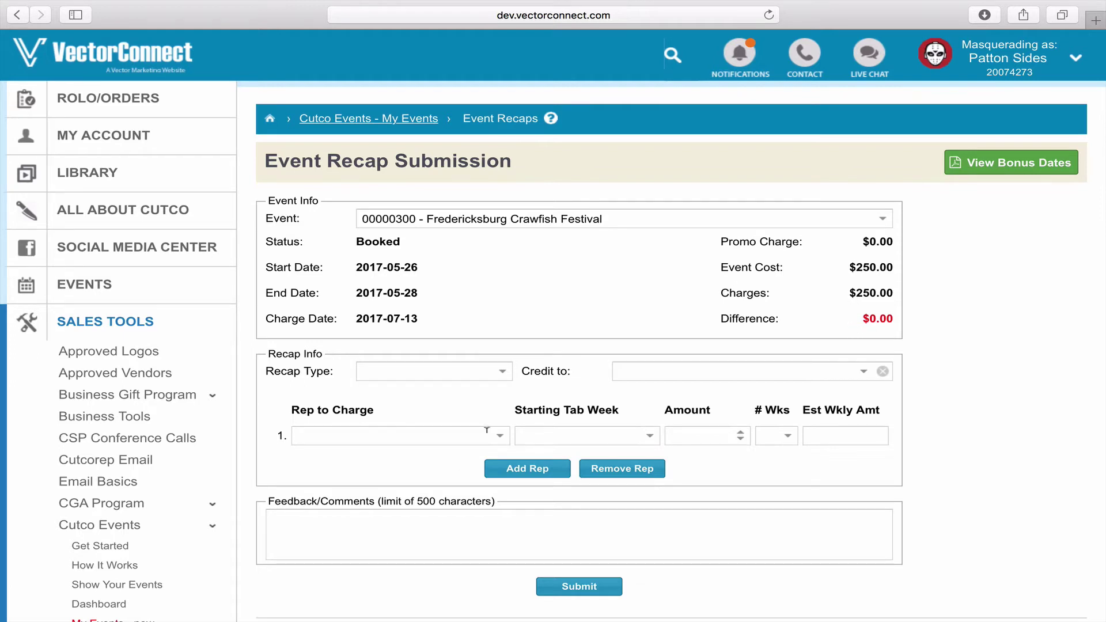
left_click(508, 382)
left_click(508, 383)
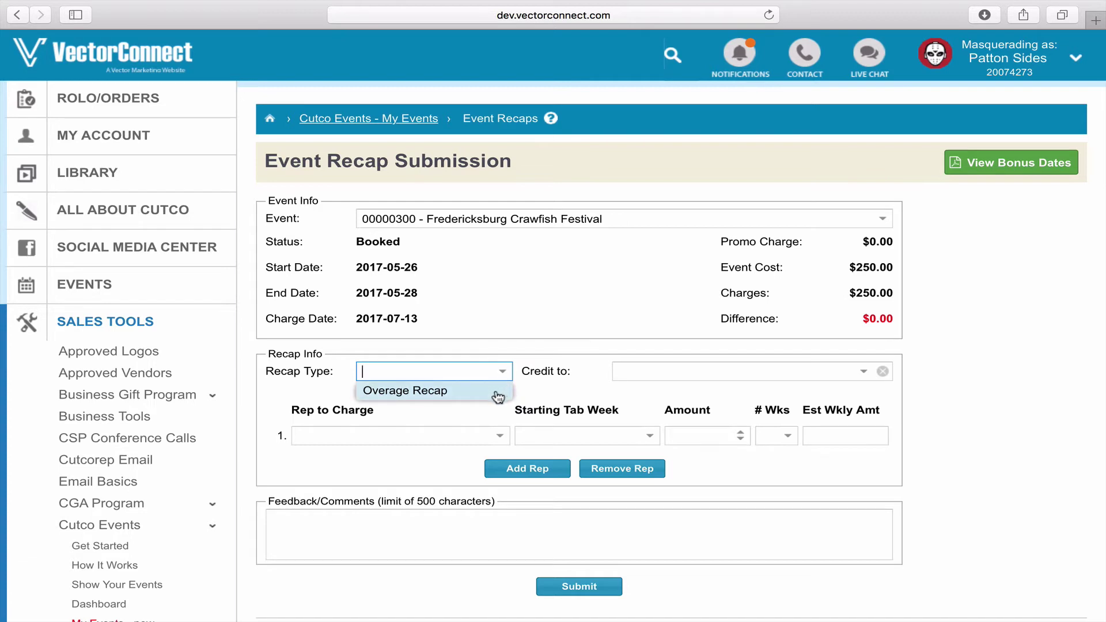
left_click(586, 402)
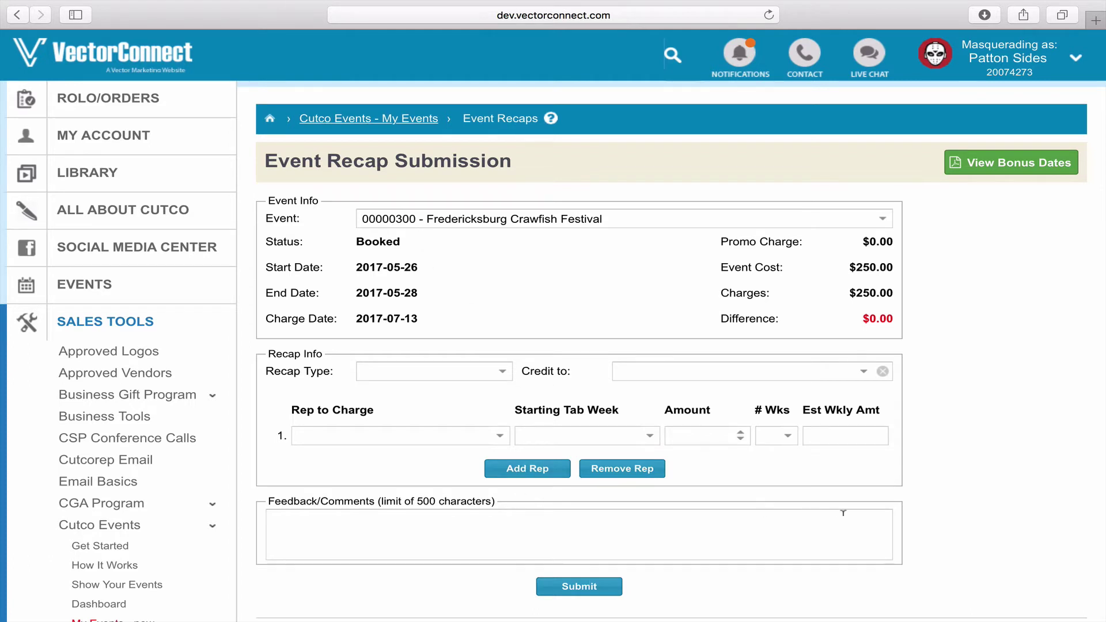
left_click(370, 121)
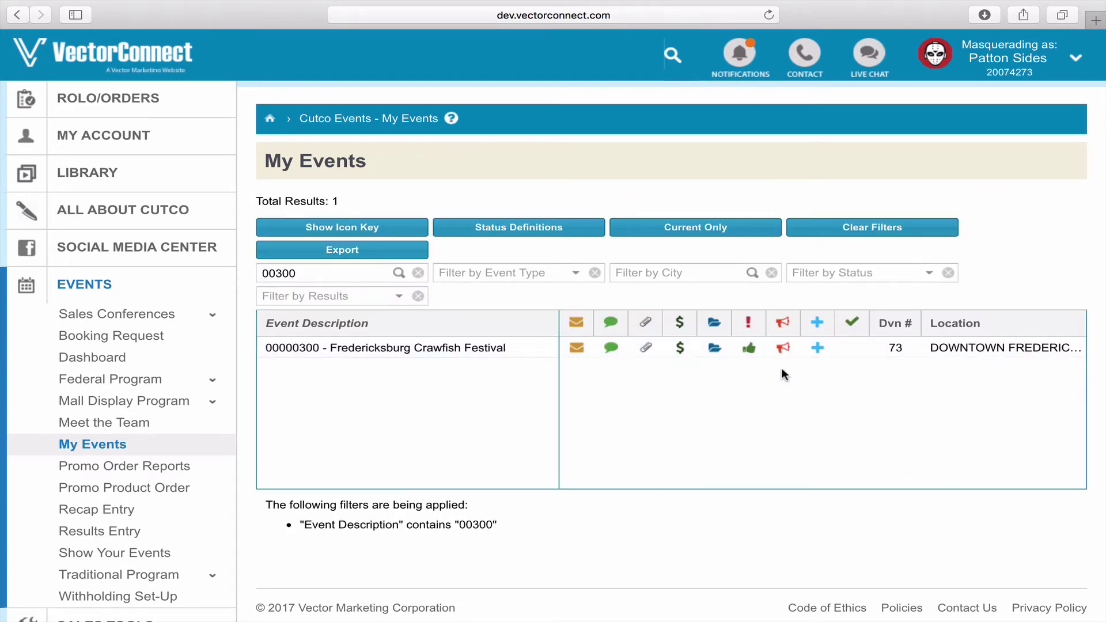
left_click(749, 349)
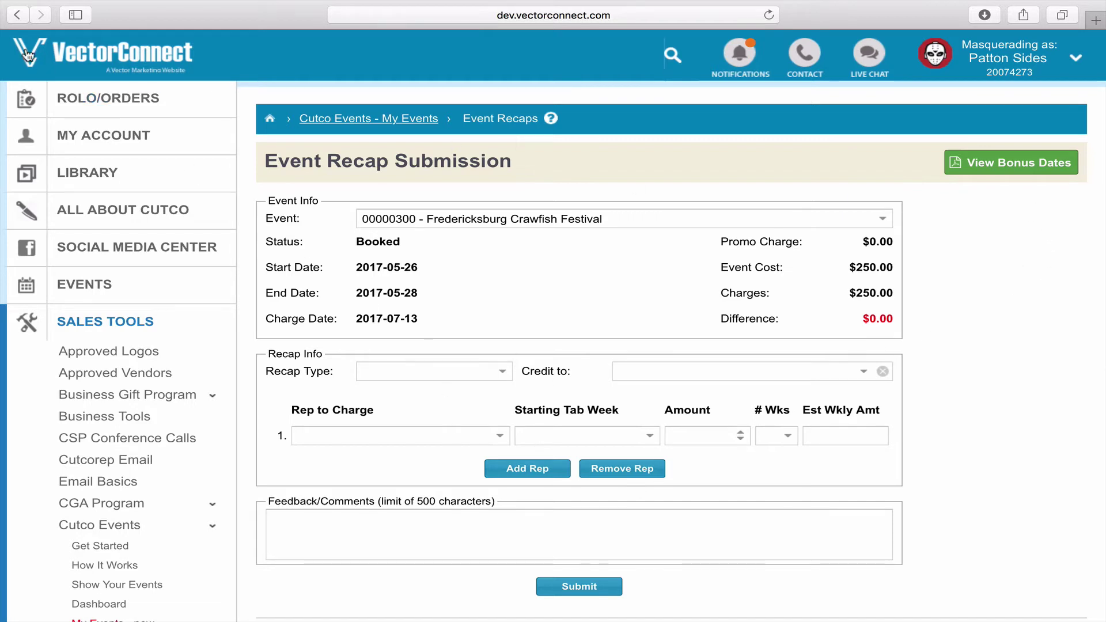
left_click(362, 124)
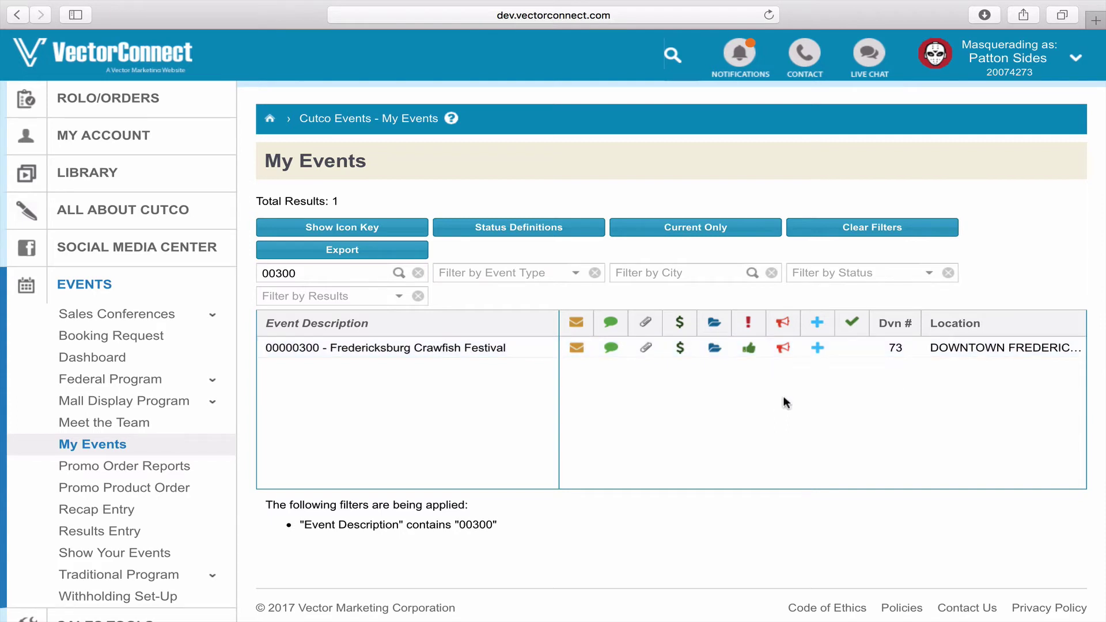
Open the result entry page for the Fredericksburg Crawfish Festival and enter a total CPO of 1000 and 5 orders.
left_click(782, 350)
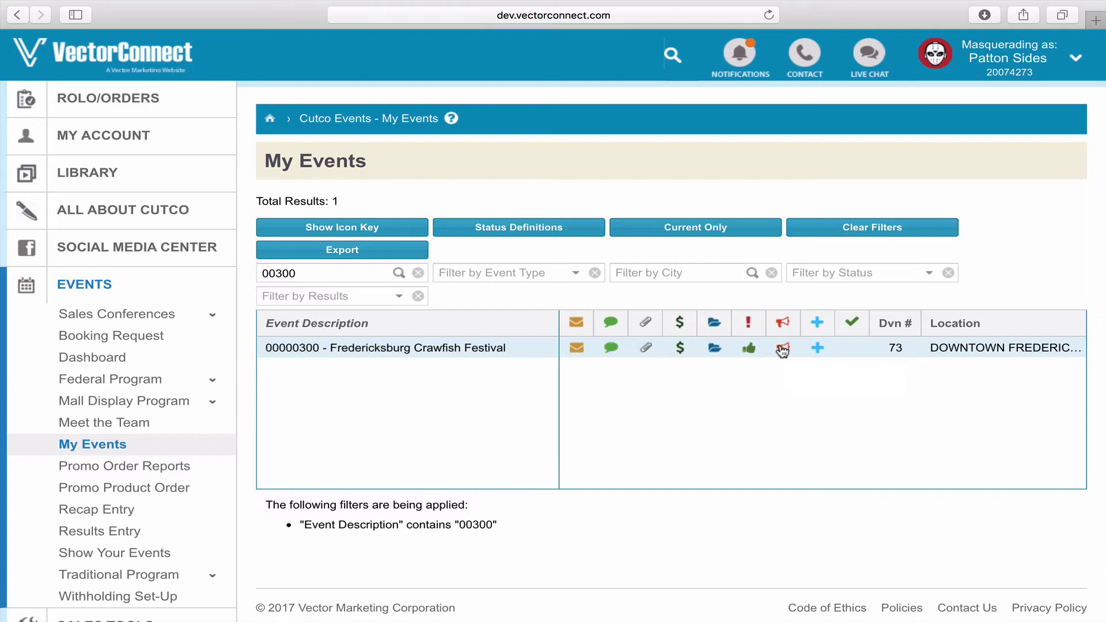
left_click(782, 348)
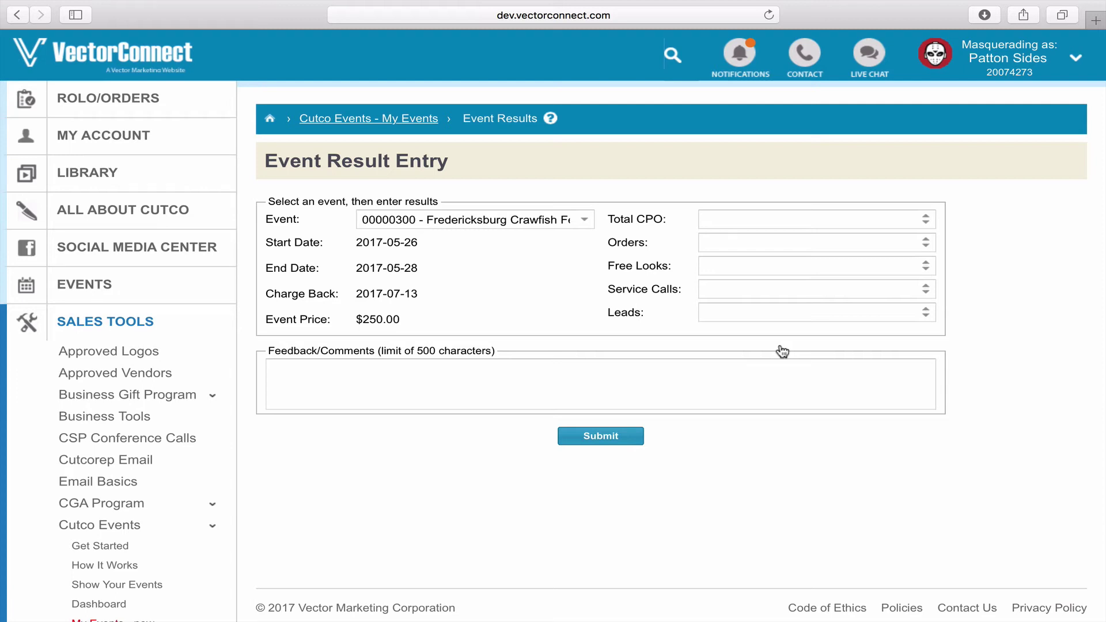
left_click(840, 214)
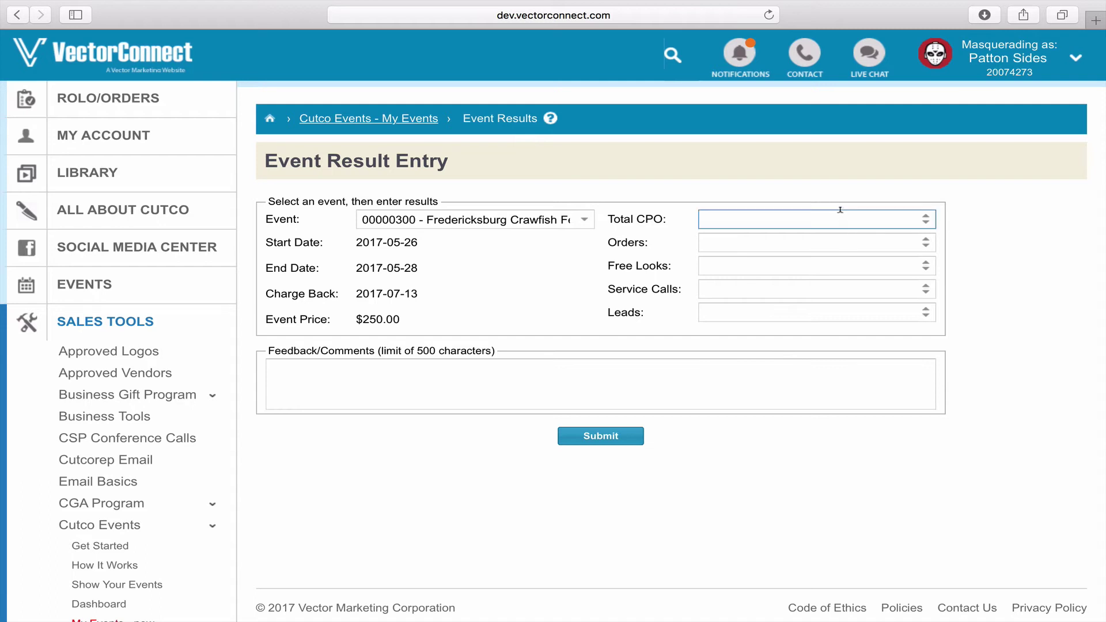
type("1000")
left_click(847, 243)
type("5")
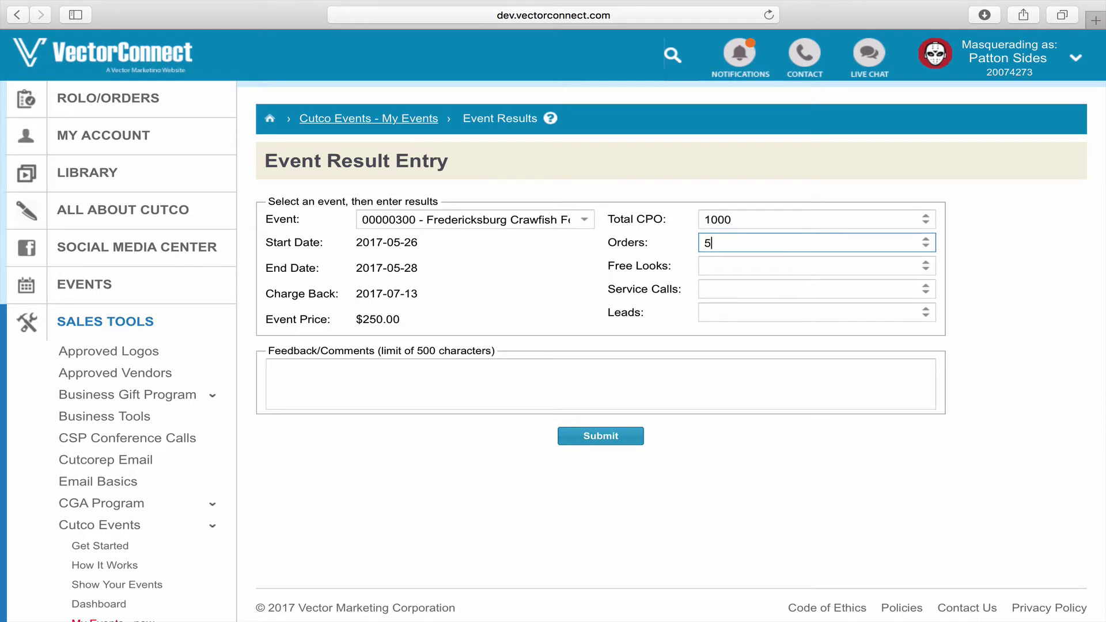
Enter 1 free look, 28 service calls and 3 leads, and submit the event results.
left_click(849, 264)
type("1")
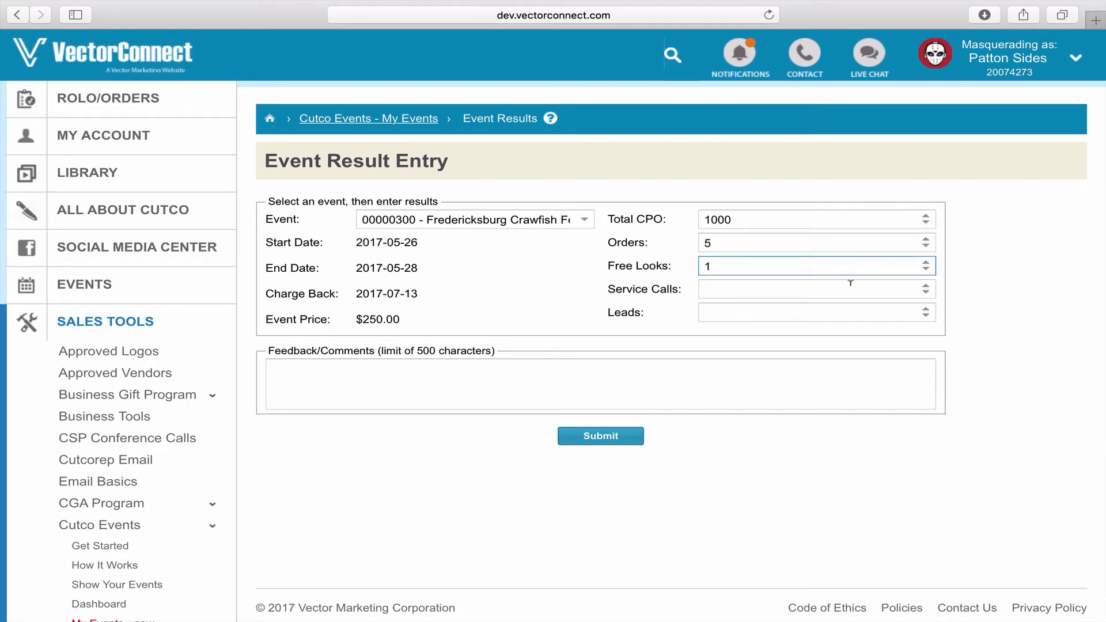
left_click(850, 284)
type("28")
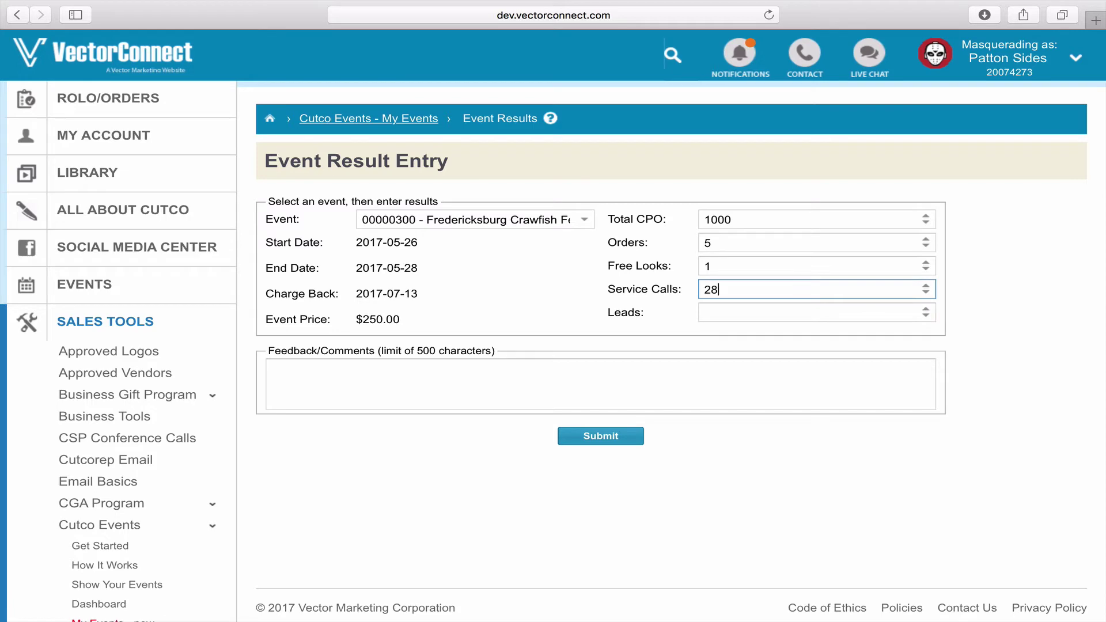
left_click(848, 306)
type("3")
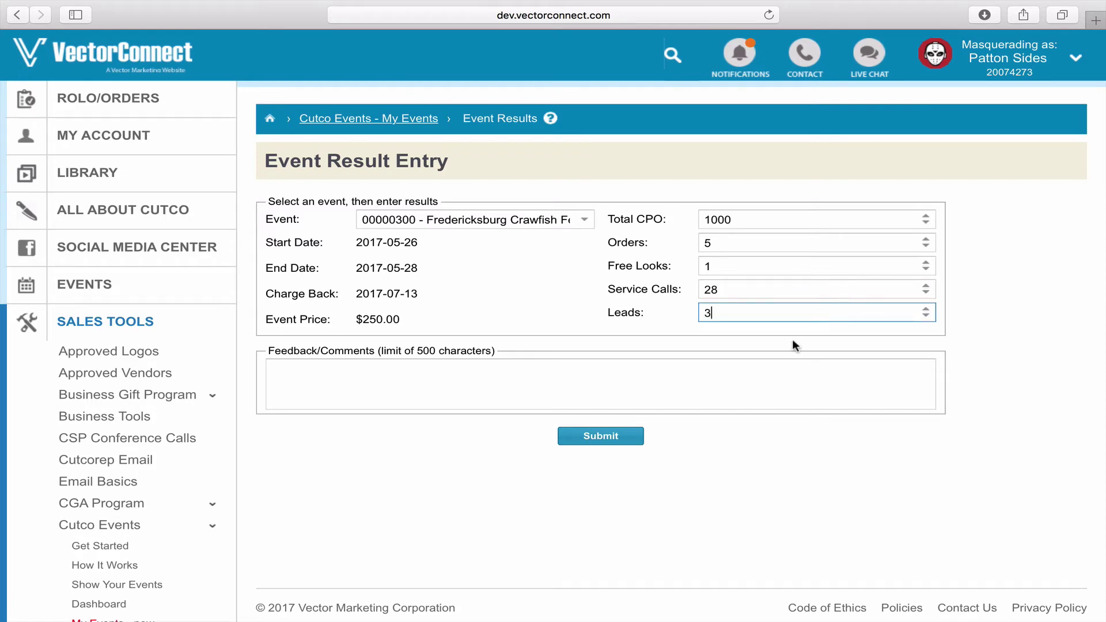
left_click(597, 437)
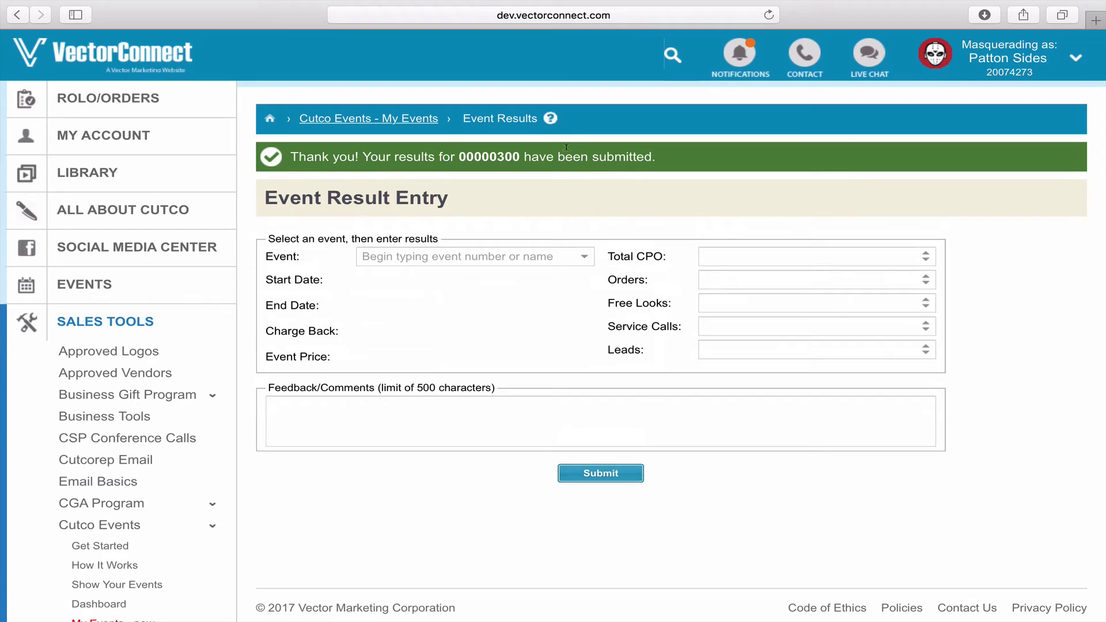
Return to My Events and expand the After The Event pages under Cutco Events in Sales Tools.
left_click(397, 121)
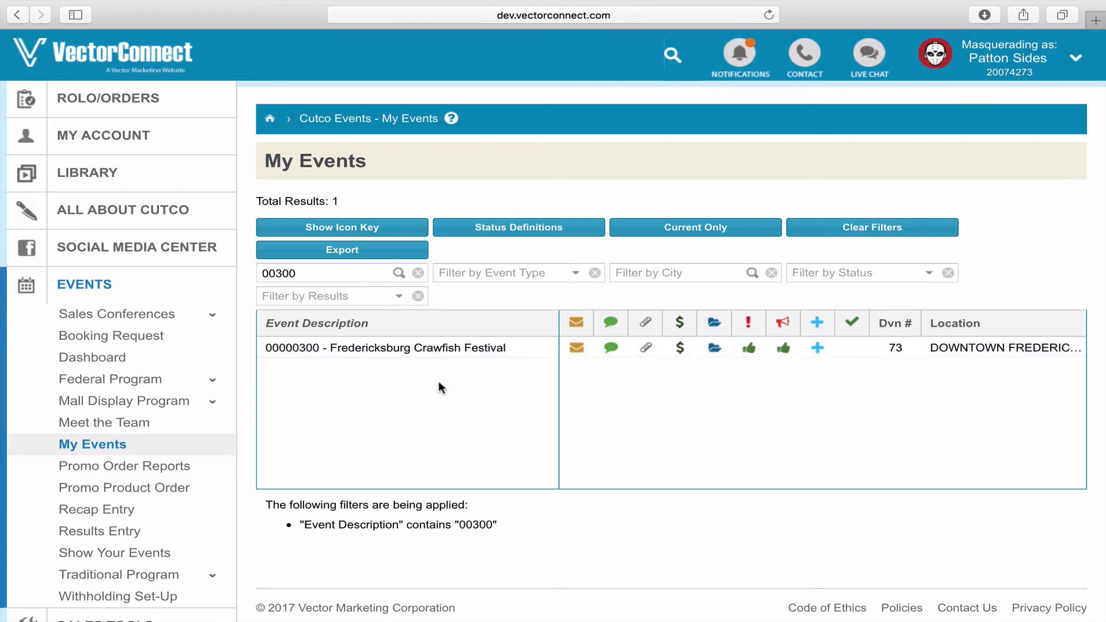
left_click(97, 295)
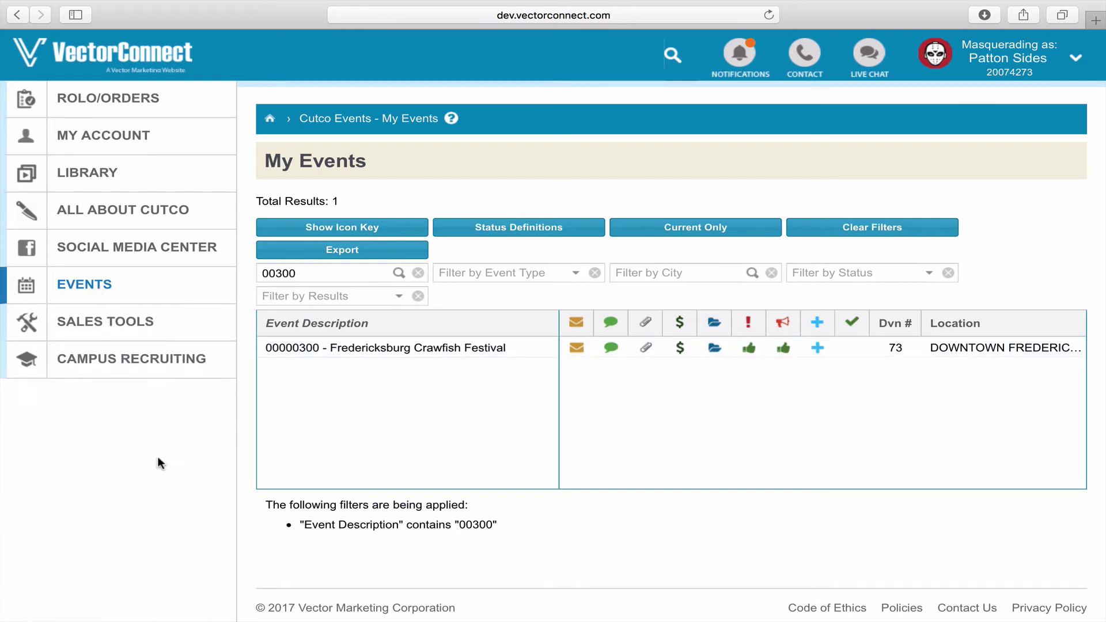
left_click(105, 337)
scroll(153, 543, "down", 2)
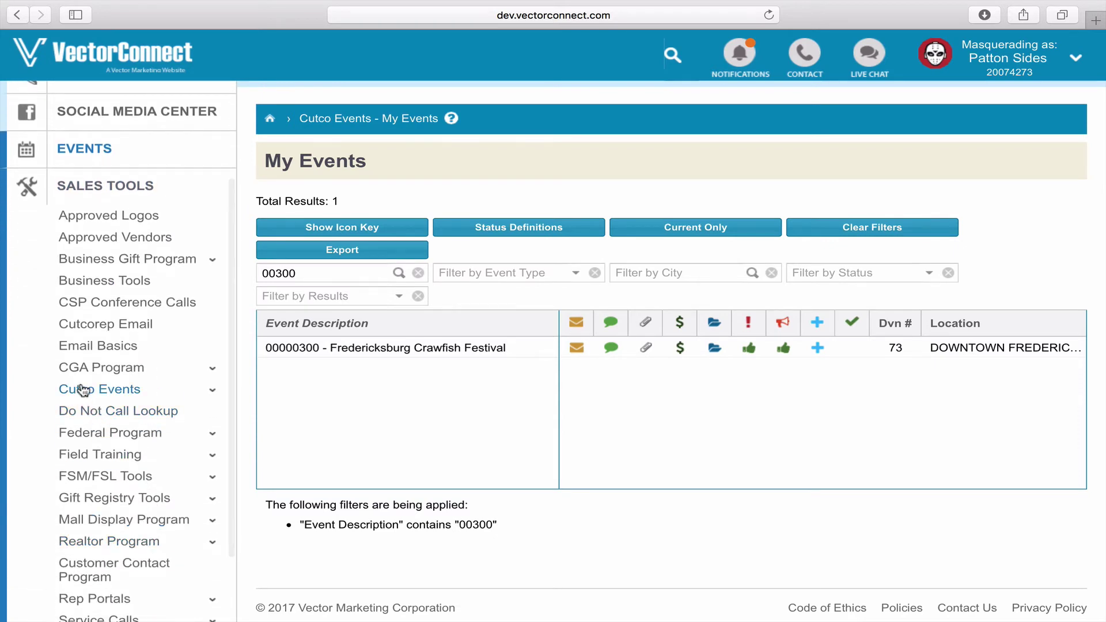
left_click(83, 389)
scroll(141, 556, "down", 1)
scroll(141, 555, "down", 4)
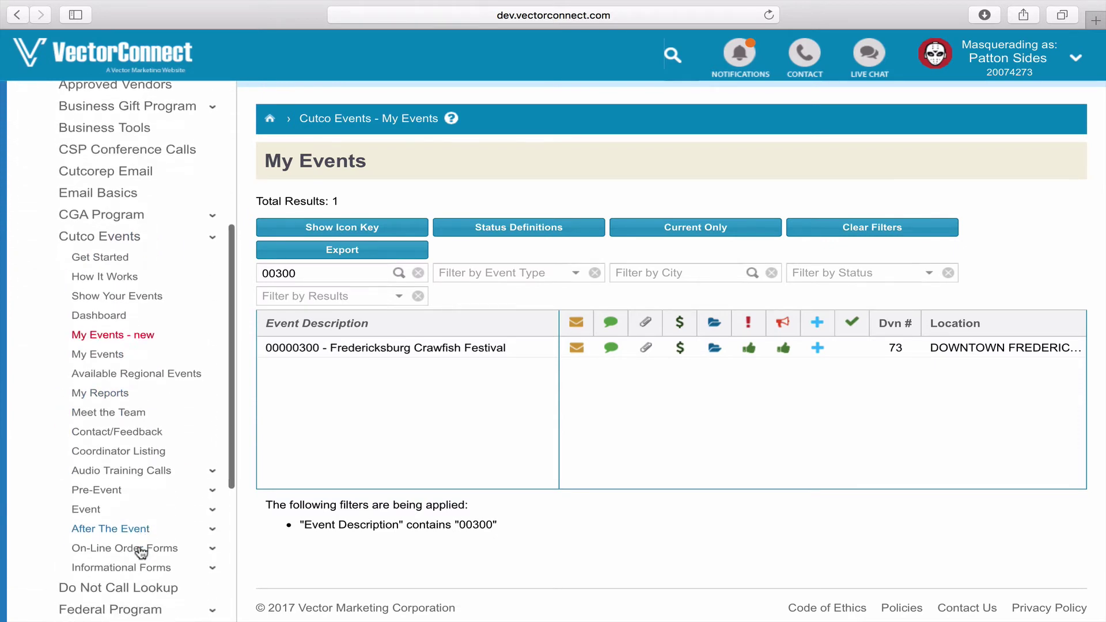
left_click(108, 493)
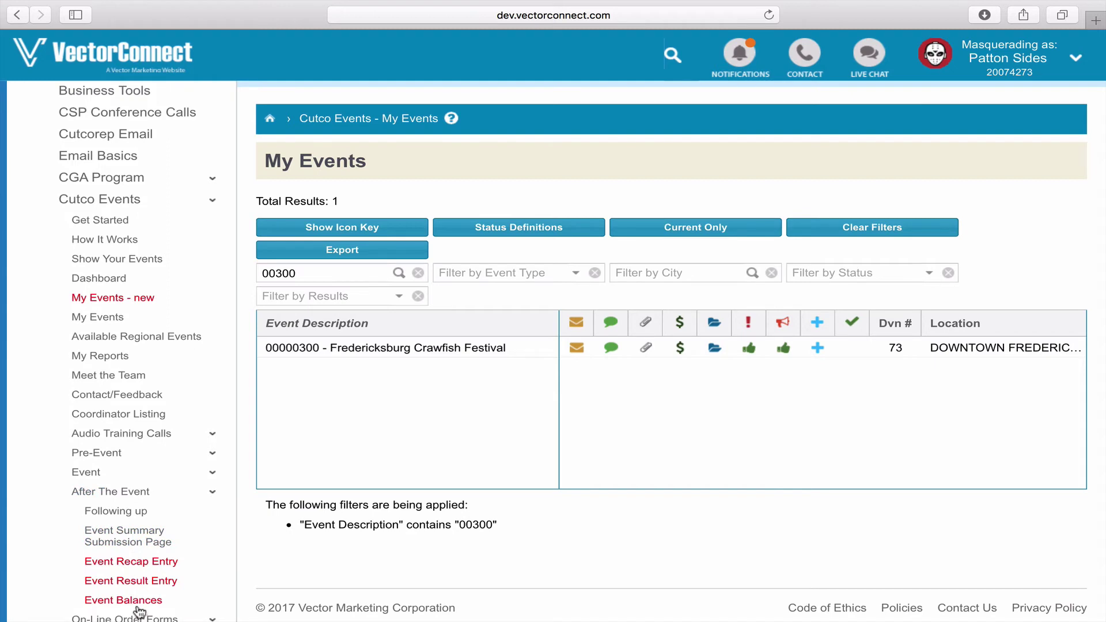
Open the Event Balances page under After The Event and collapse the Sales Tools section.
left_click(134, 604)
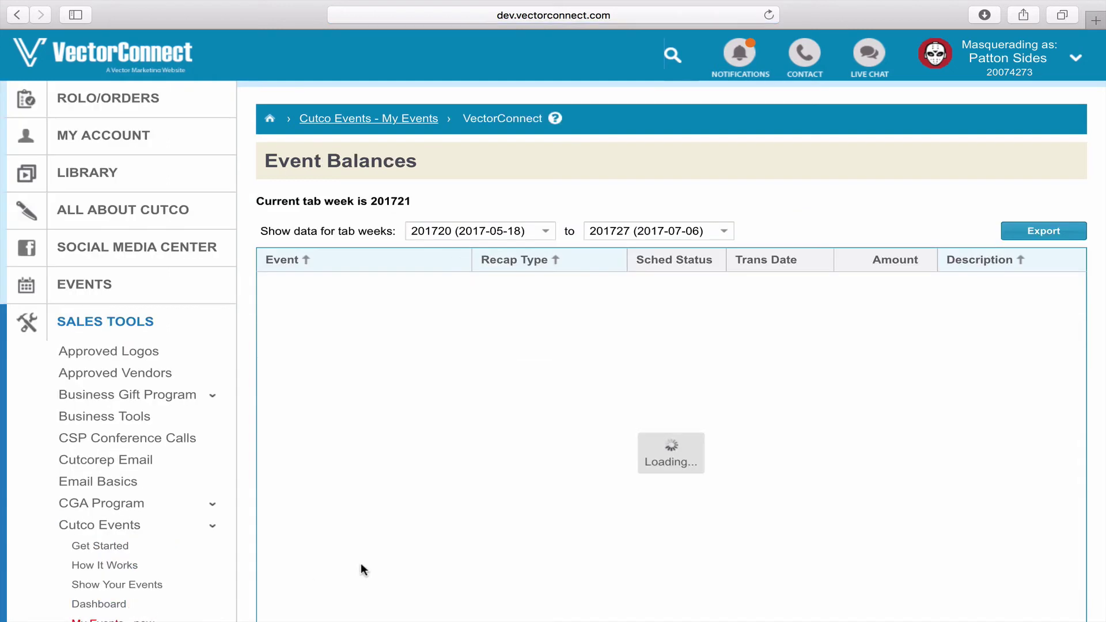
scroll(362, 569, "down", 1)
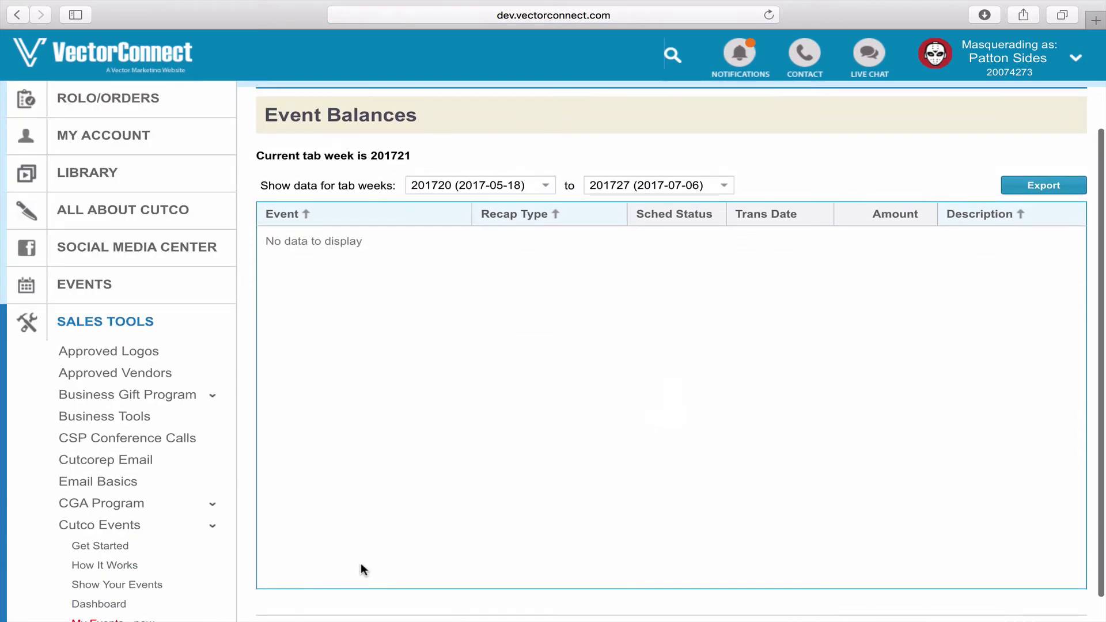
left_click(142, 326)
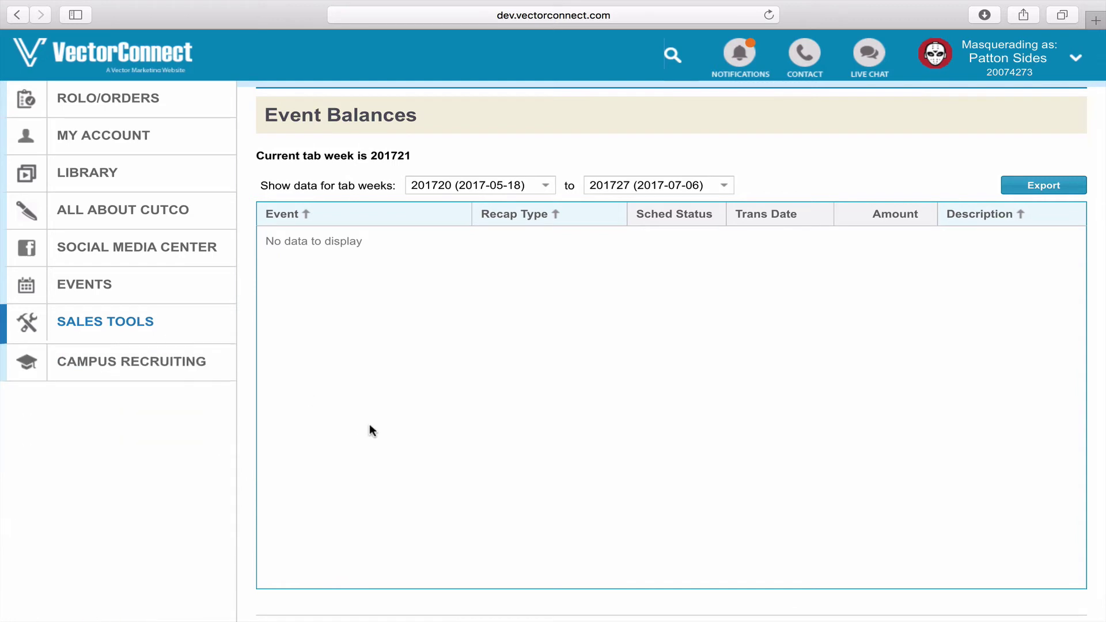
scroll(368, 429, "up", 2)
scroll(372, 431, "right", 3)
scroll(372, 431, "left", 3)
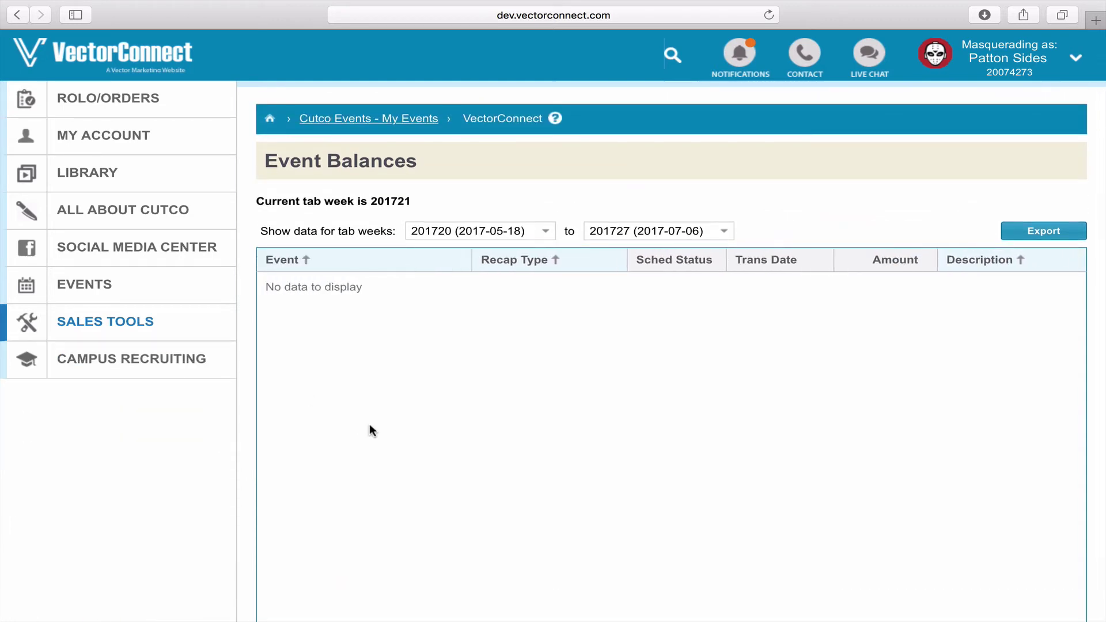
left_click(547, 233)
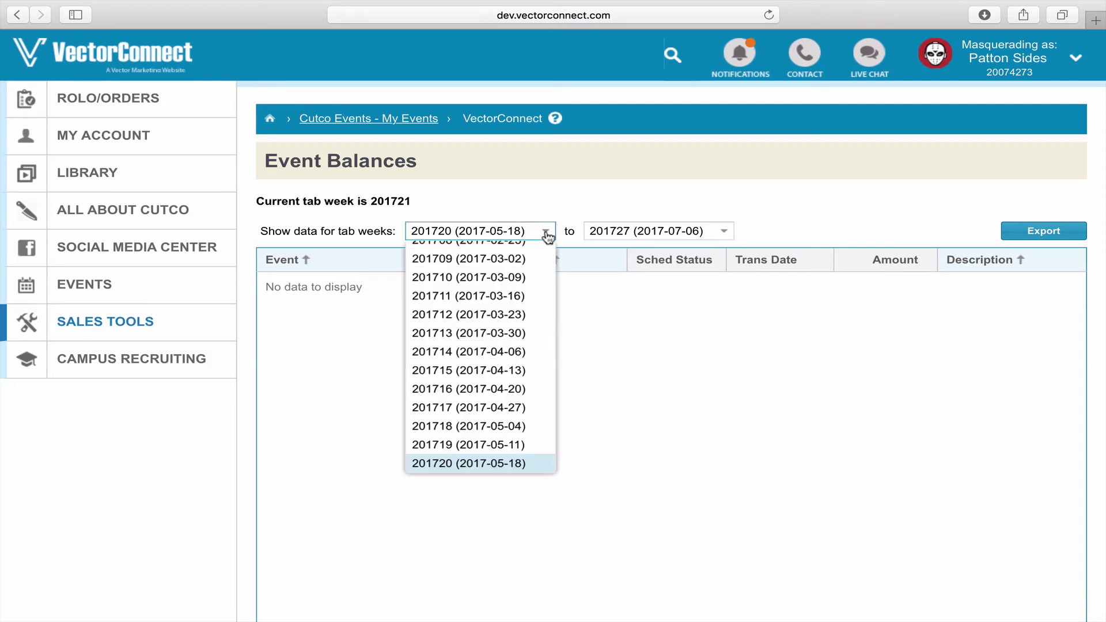
left_click(521, 316)
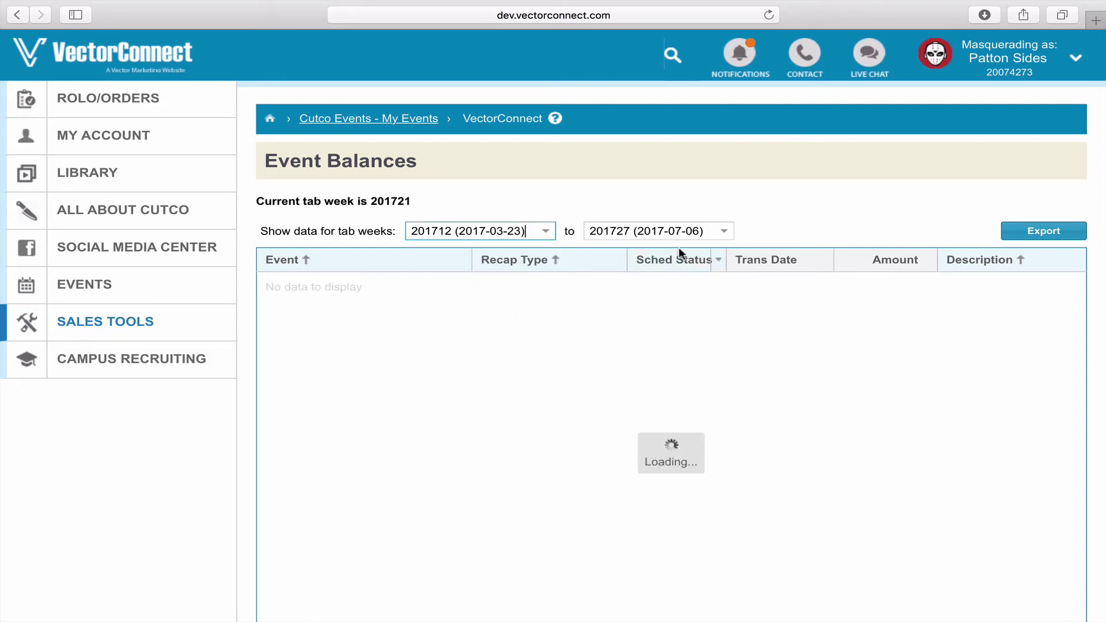
left_click(724, 232)
left_click(671, 314)
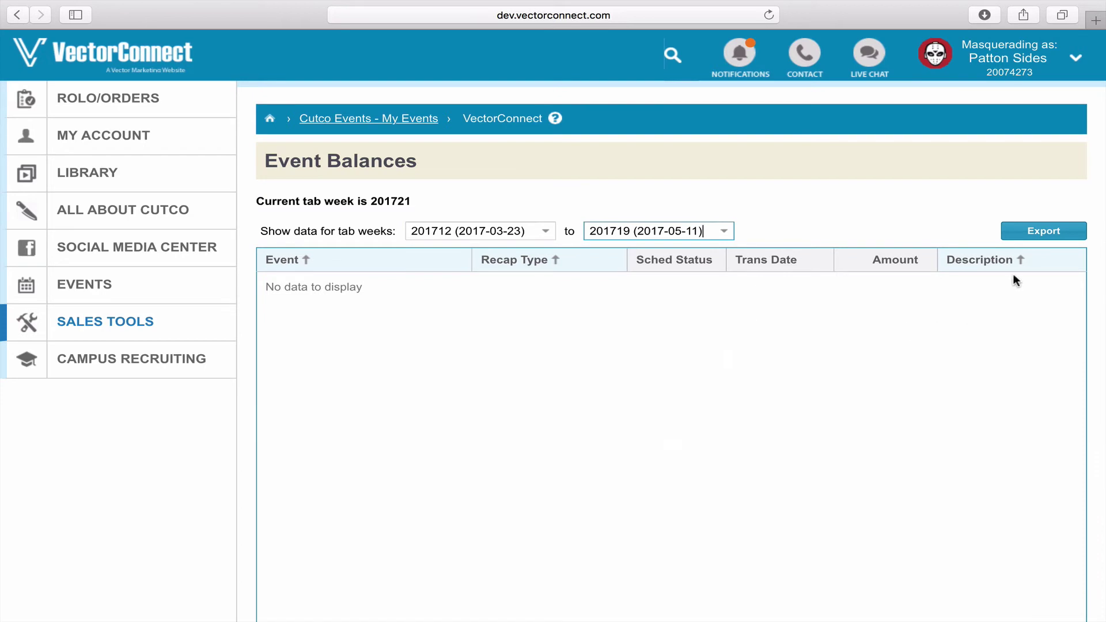
left_click(1017, 232)
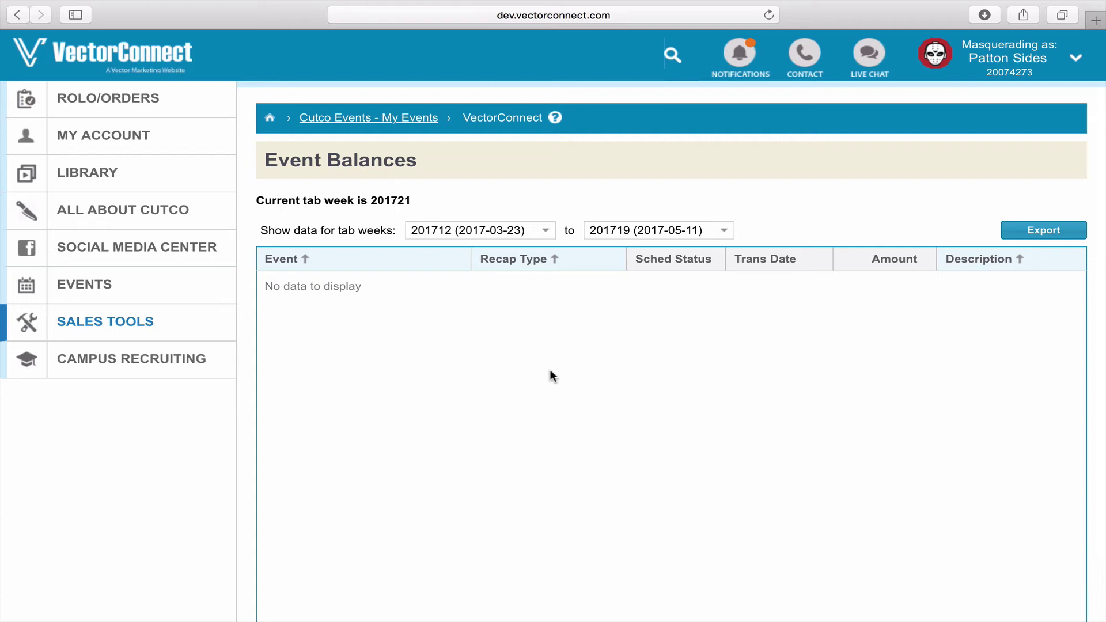
scroll(550, 370, "down", 3)
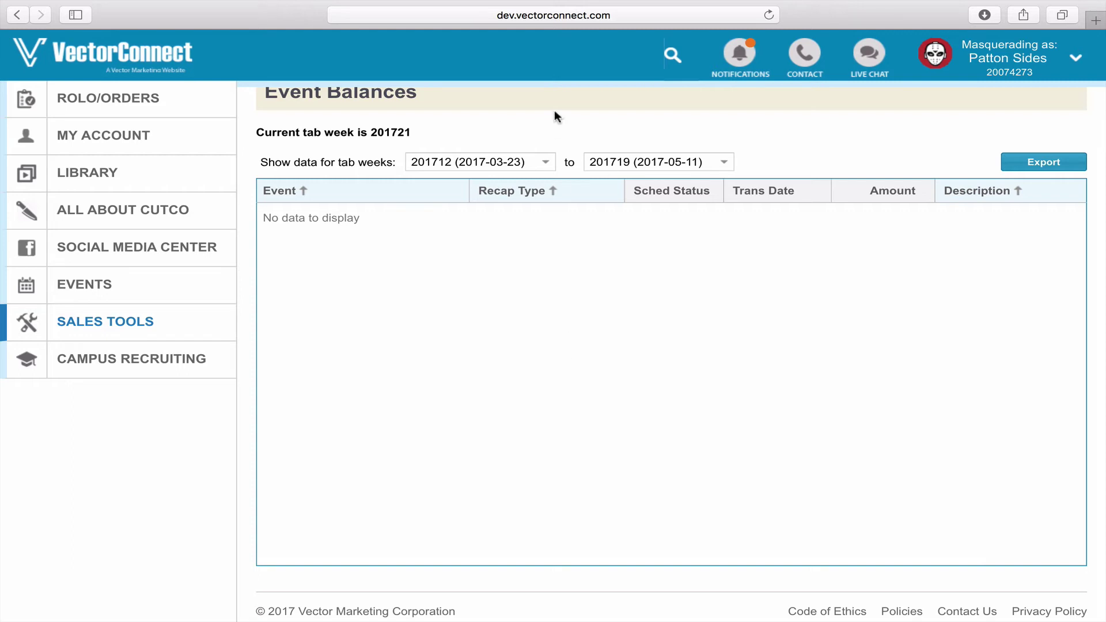
left_click(544, 162)
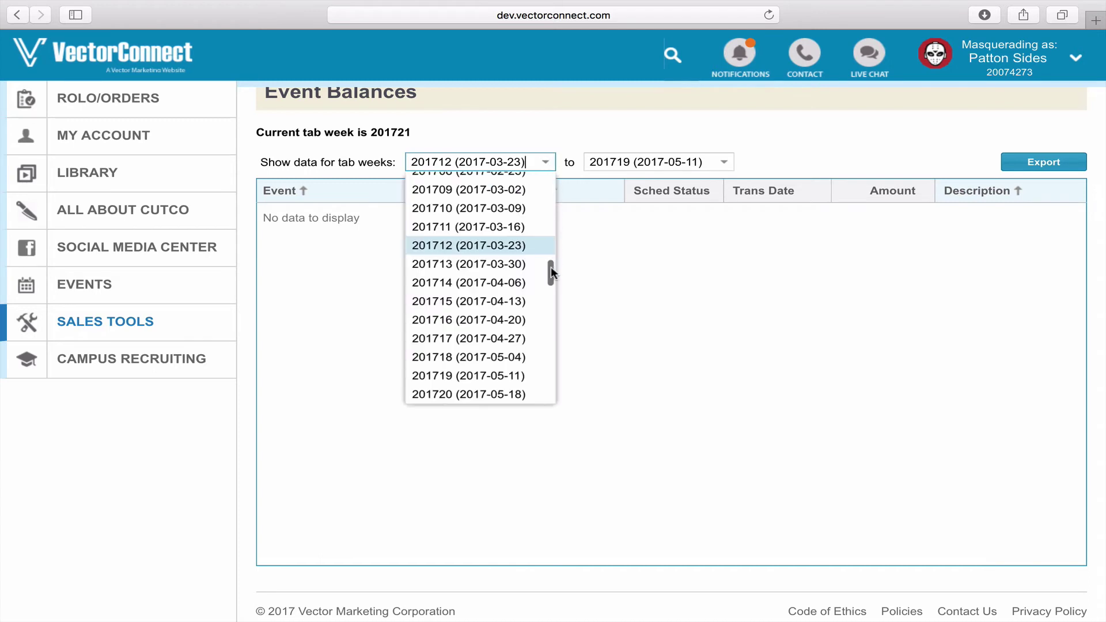
left_click_drag(550, 267, 547, 207)
left_click(527, 194)
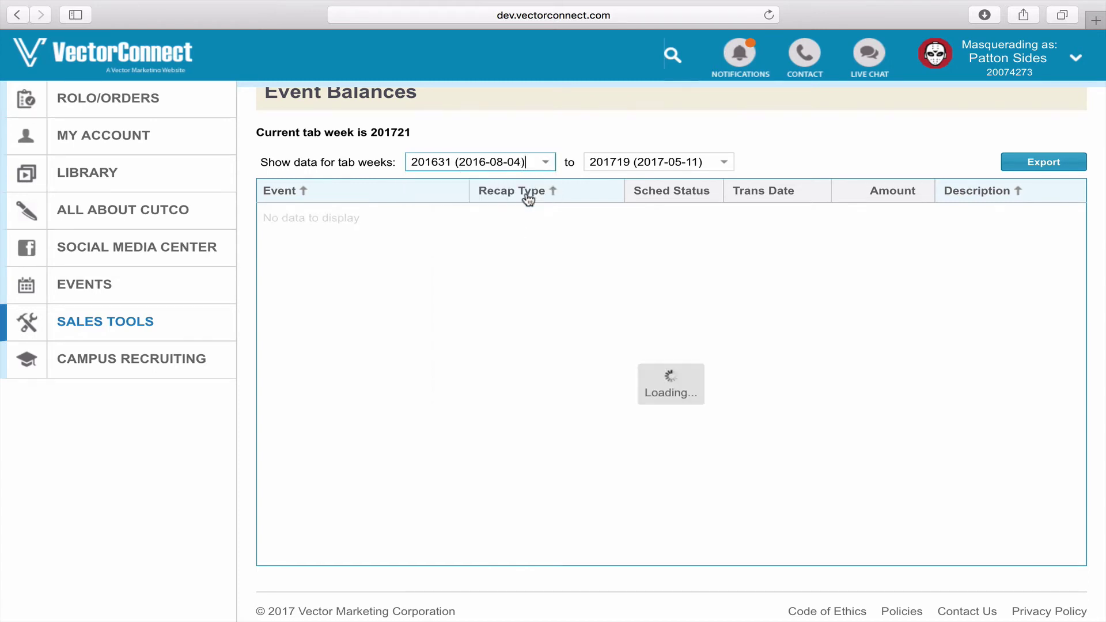
left_click(724, 165)
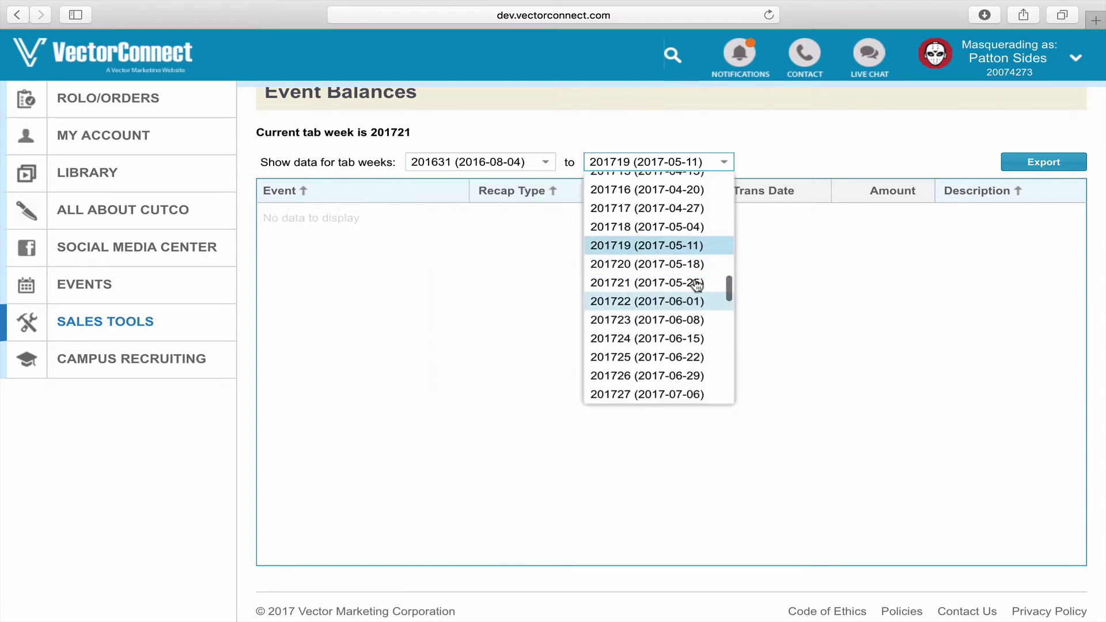
scroll(728, 283, "up", 10)
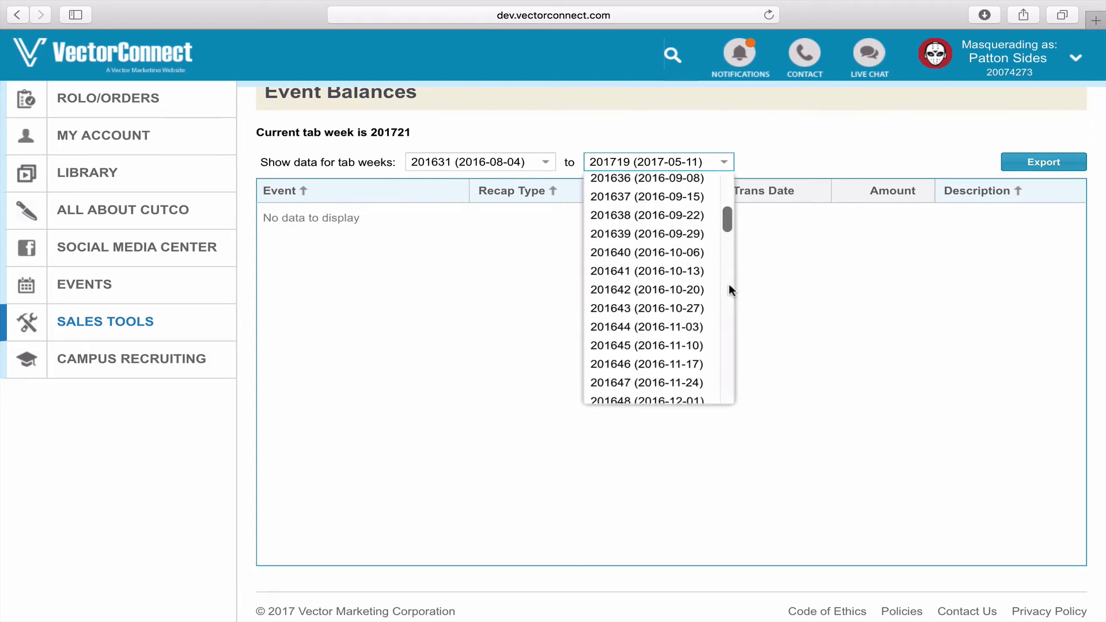
left_click(728, 167)
scroll(619, 205, "up", 10)
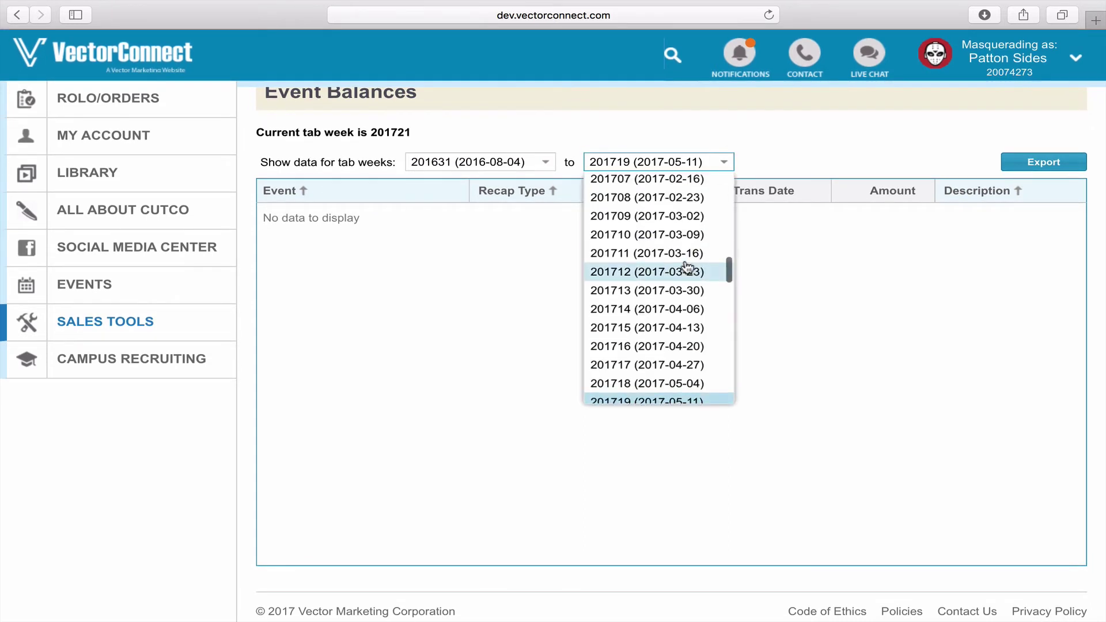
left_click(684, 265)
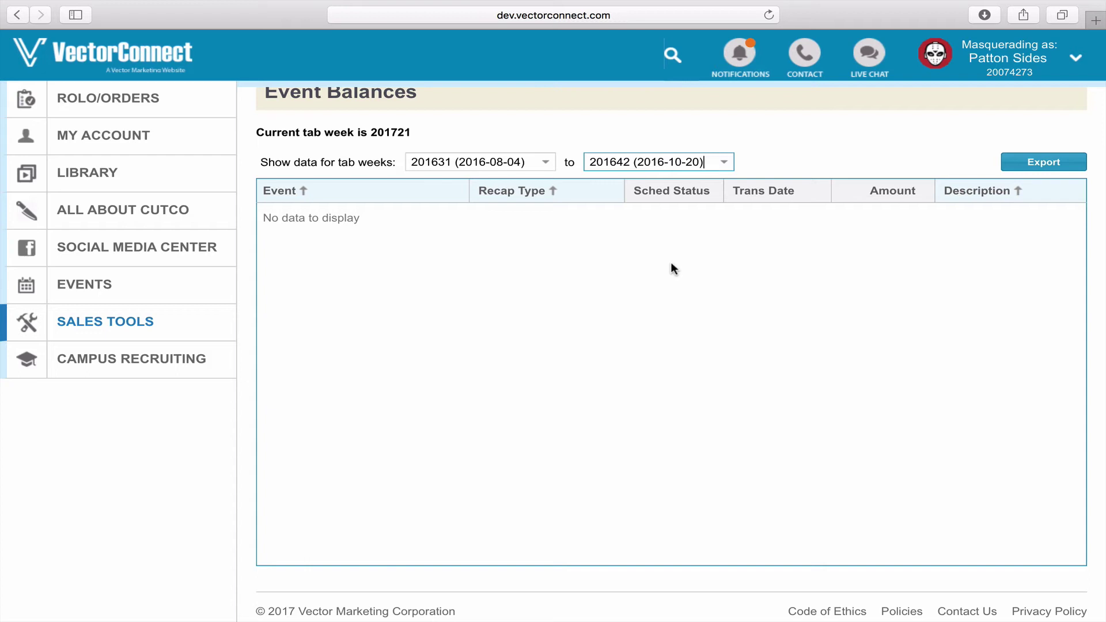
Expand the Events section and open the Cutco Events Dashboard.
scroll(442, 322, "up", 2)
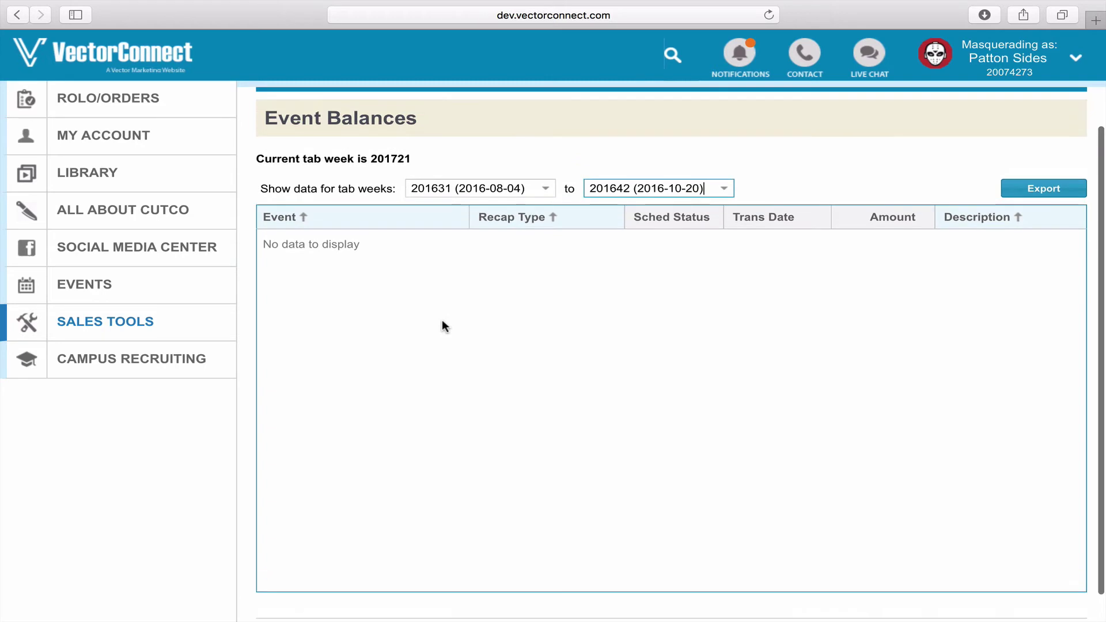
scroll(442, 321, "up", 3)
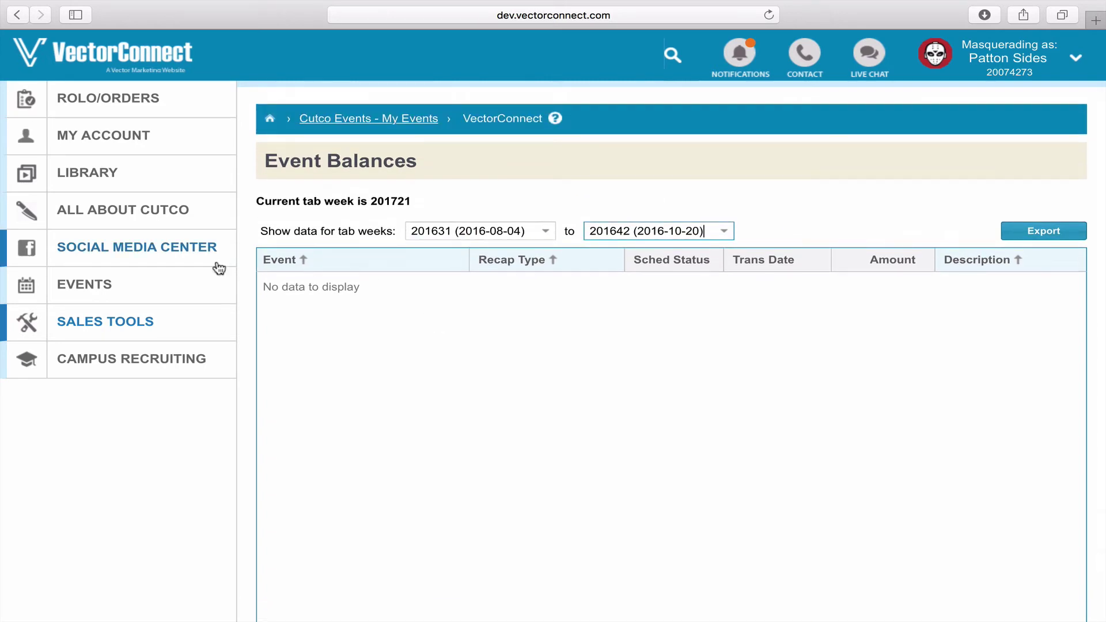
left_click(127, 294)
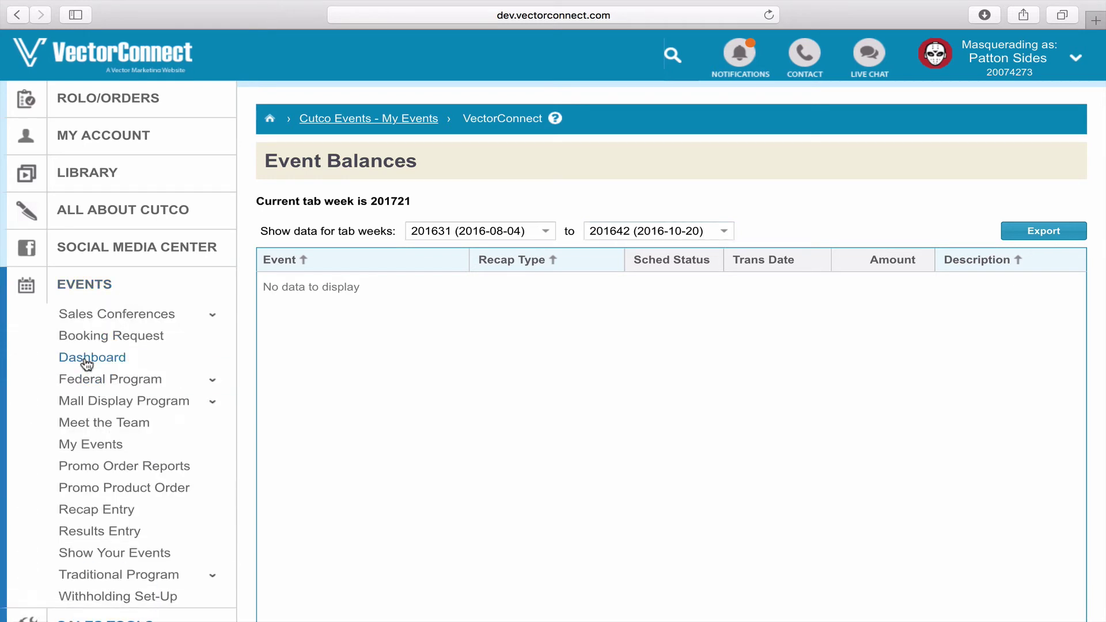
left_click(85, 360)
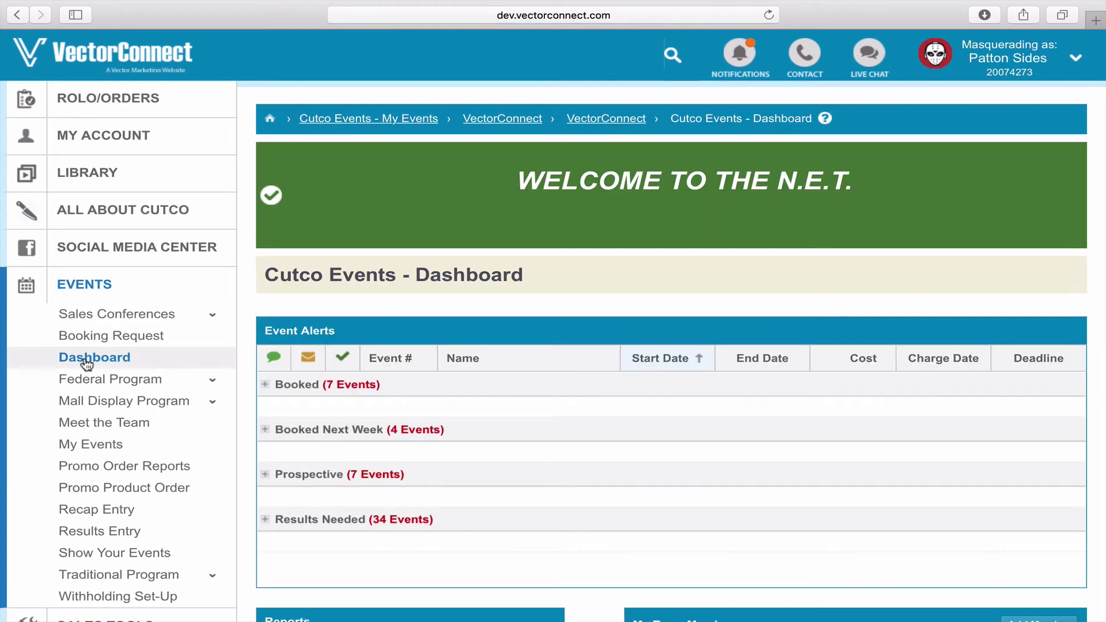
Expand the Booked group in Event Alerts, review its events and promoter confirmation column, and collapse it again.
left_click(265, 384)
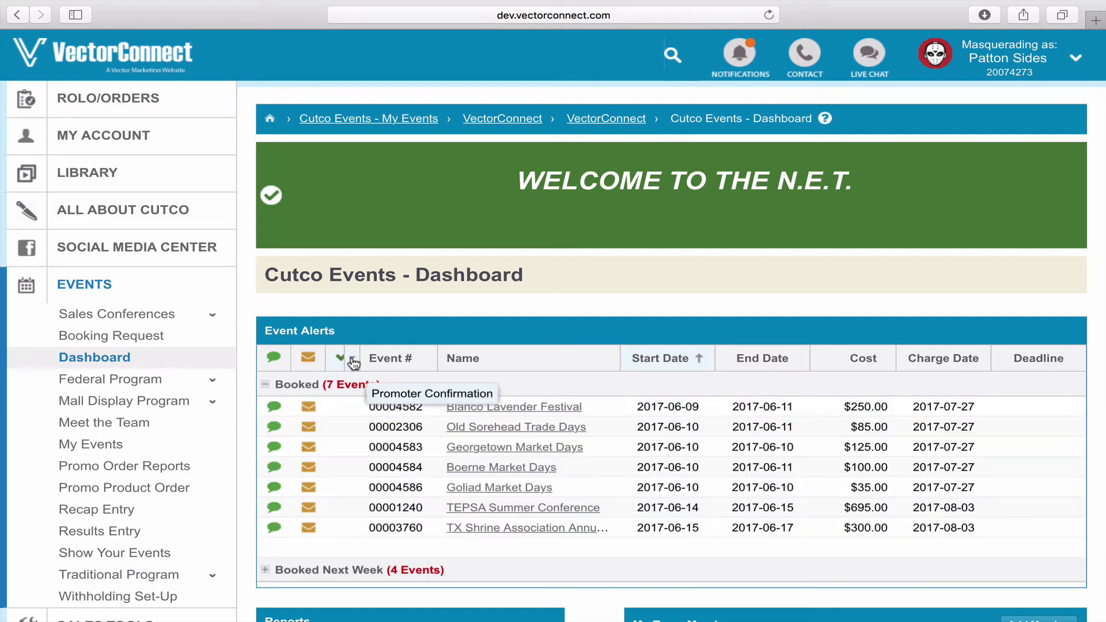
scroll(353, 437, "down", 3)
scroll(350, 524, "up", 3)
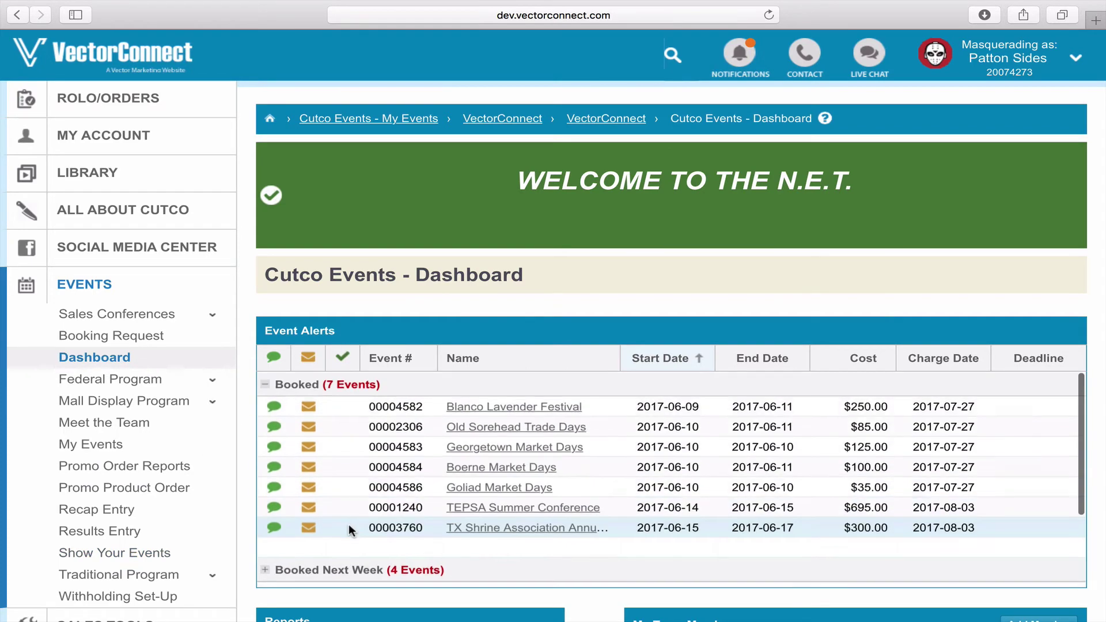
left_click(265, 384)
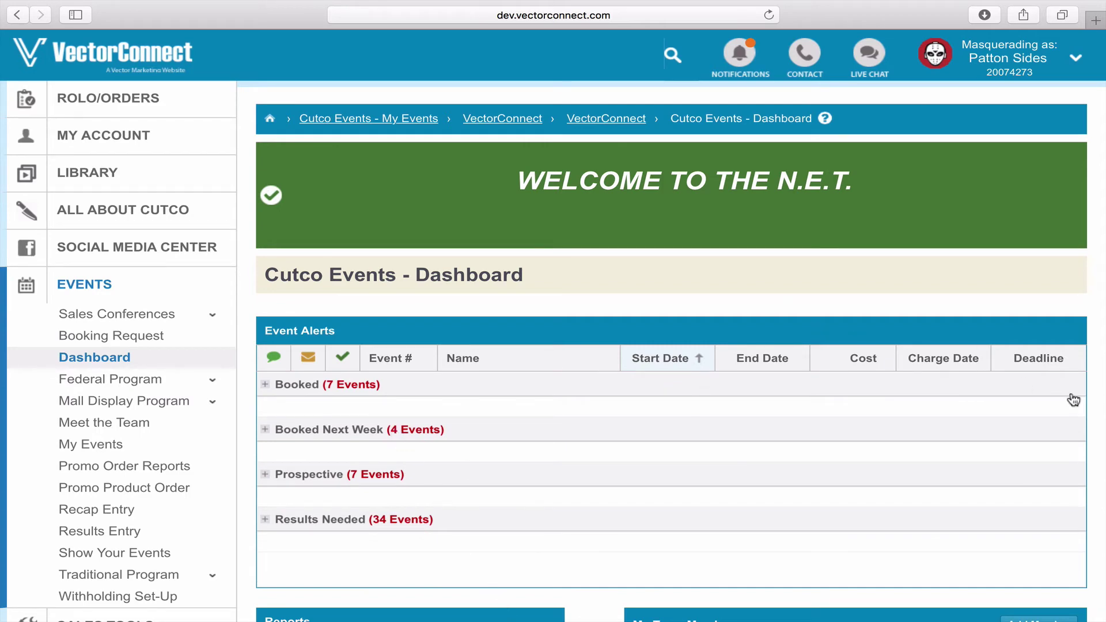
Expand the Prospective group in Event Alerts, look through its events and collapse it again.
scroll(1094, 405, "down", 5)
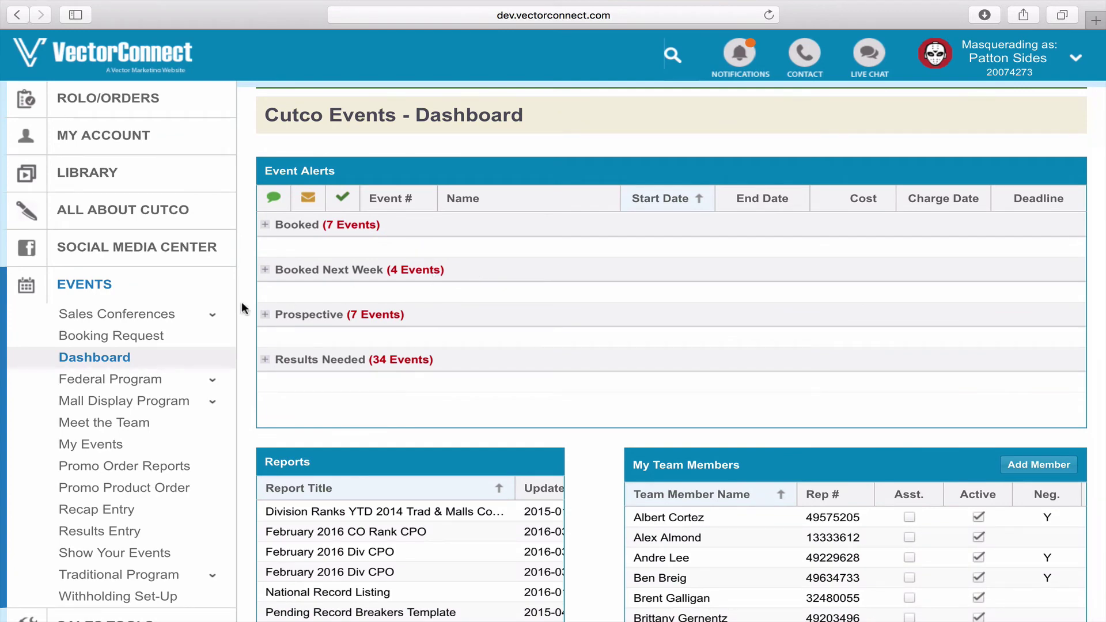
left_click(266, 315)
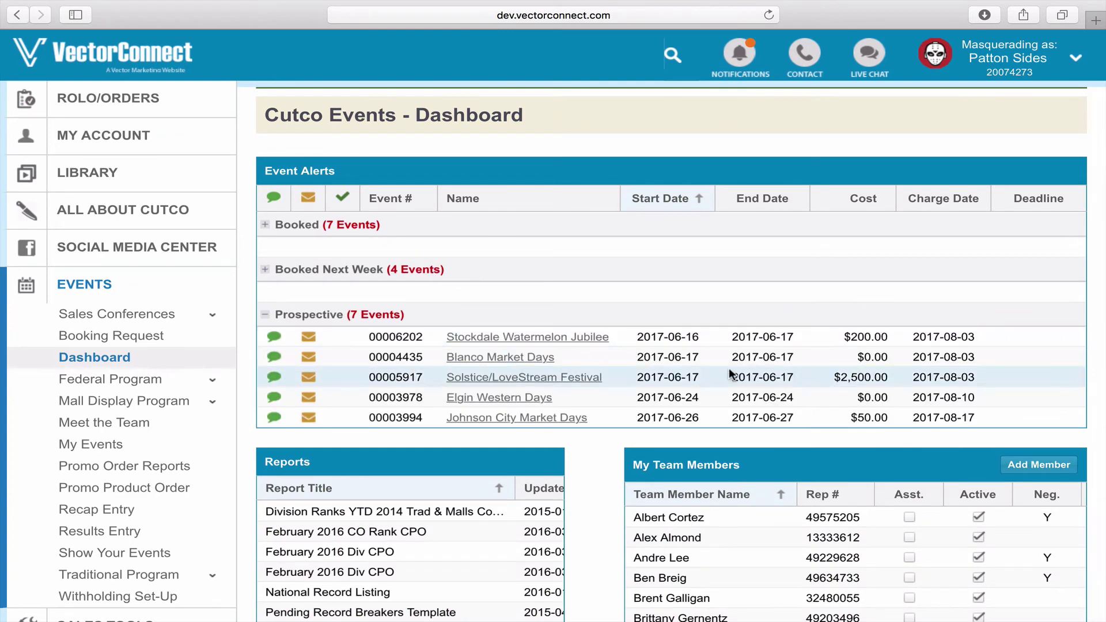
scroll(733, 379, "down", 3)
scroll(733, 380, "up", 2)
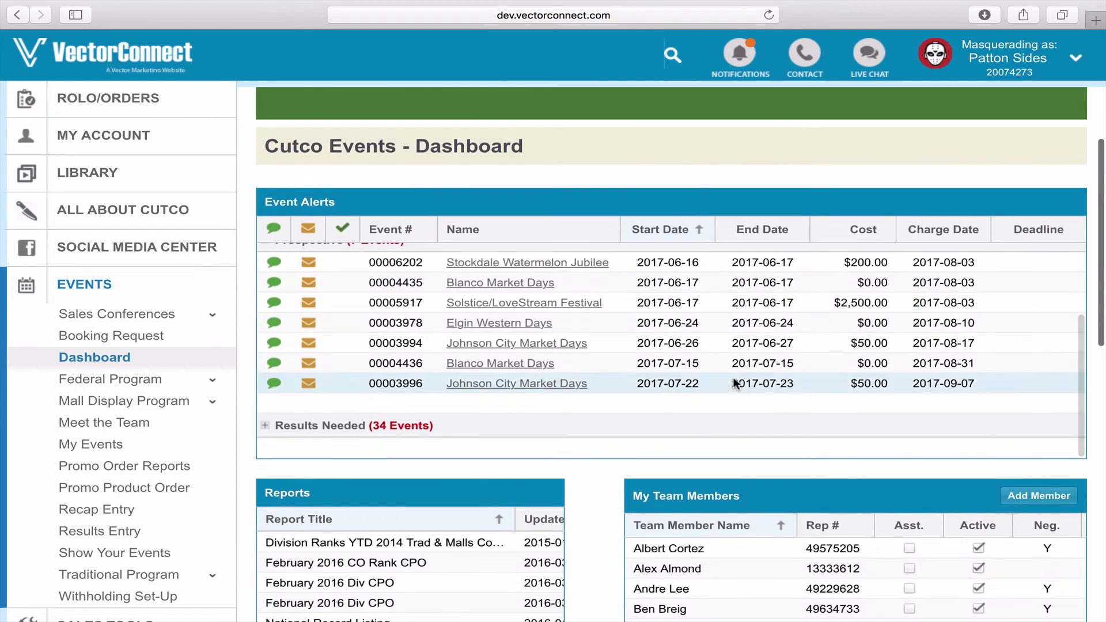
scroll(357, 302, "up", 3)
left_click(265, 275)
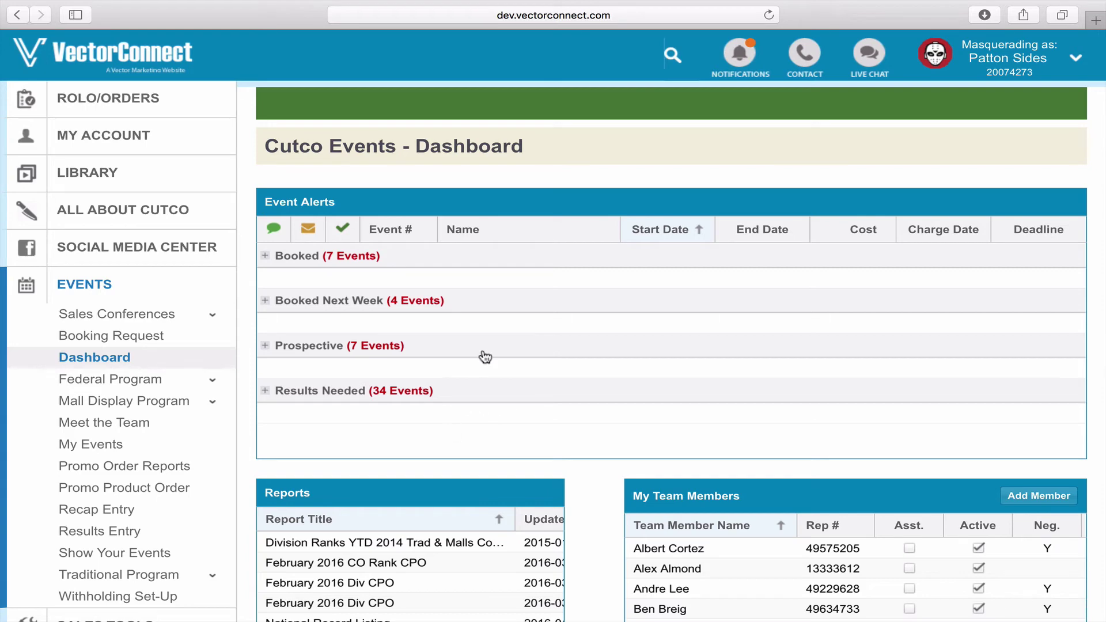
Expand the Booked and Booked Next Week groups in Event Alerts and review the events in both.
left_click(265, 265)
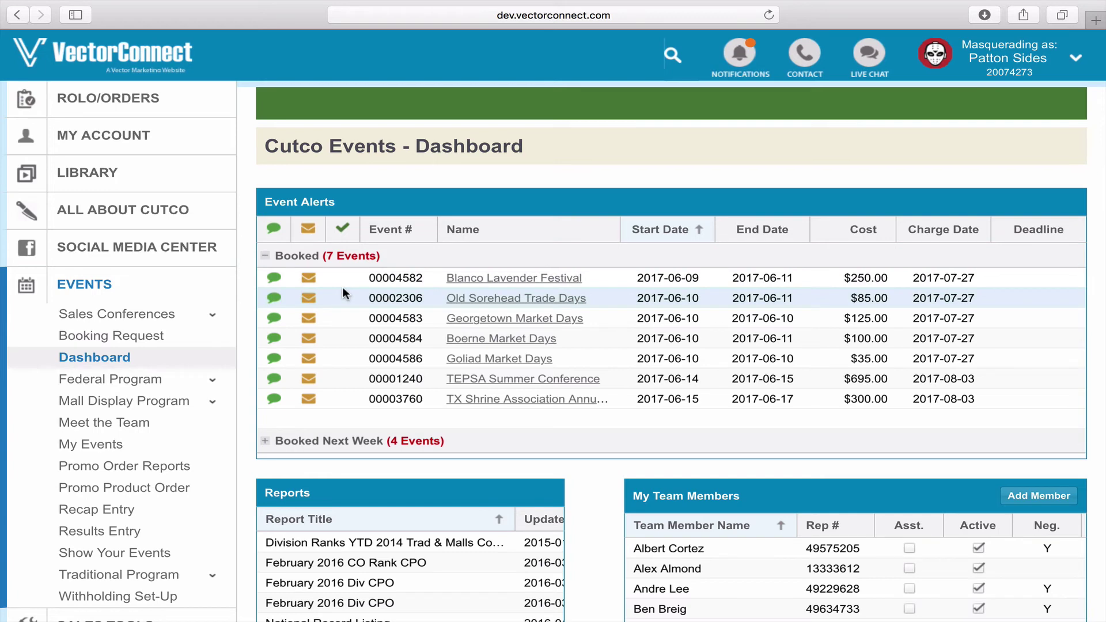
left_click(265, 257)
left_click(265, 256)
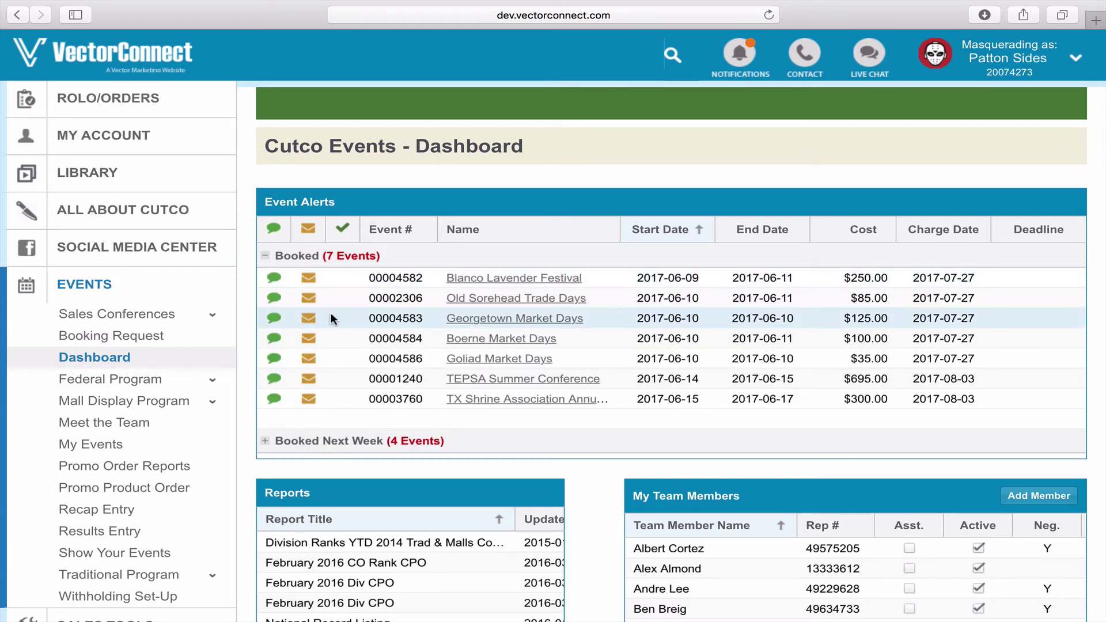
left_click(269, 441)
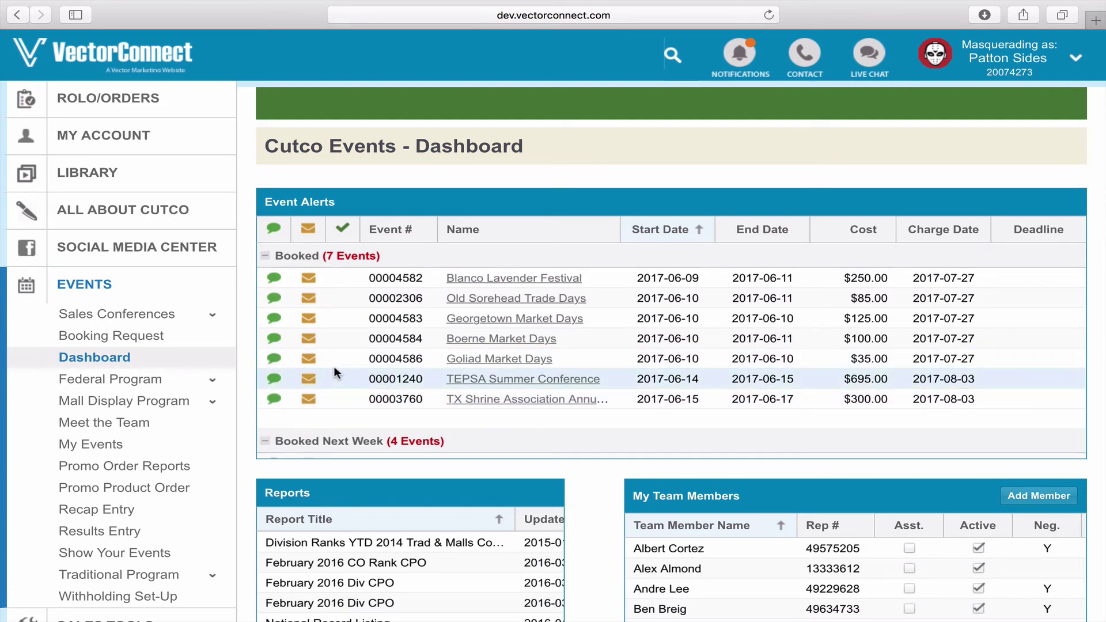
scroll(334, 367, "up", 1)
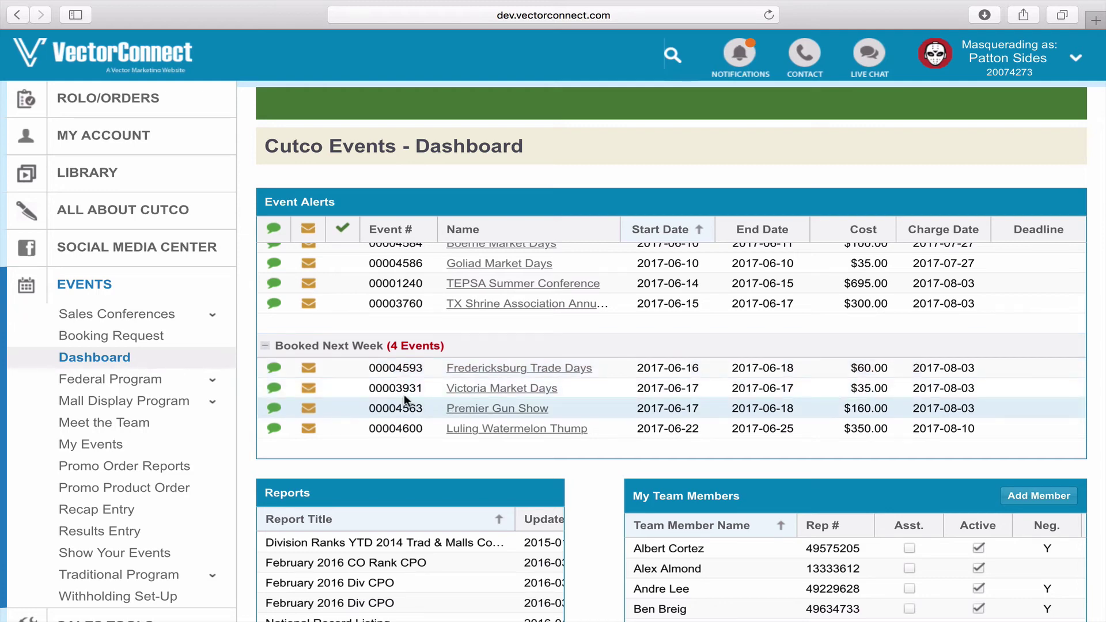
scroll(390, 391, "up", 1)
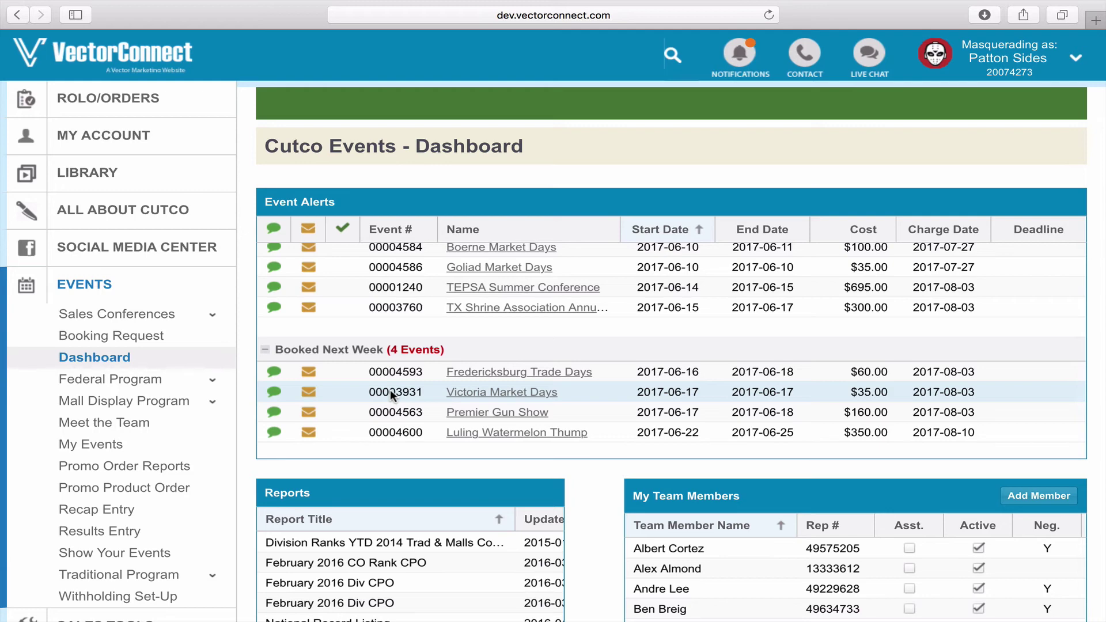
scroll(389, 389, "up", 3)
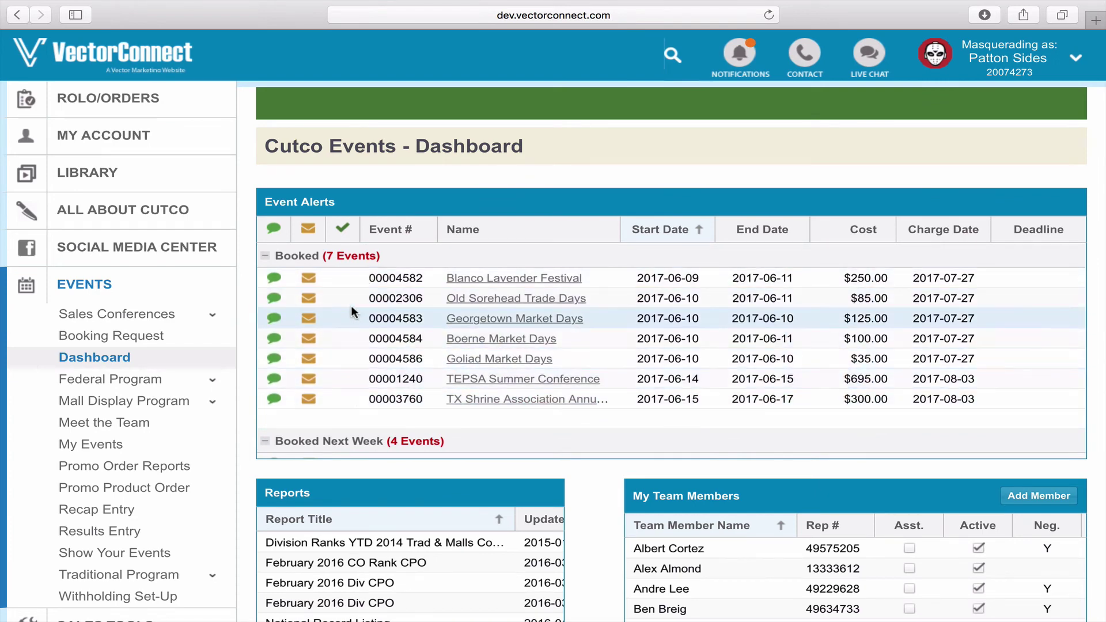
Open Georgetown Market Days from the Booked alerts and examine its sales and contact columns in My Events.
left_click(477, 321)
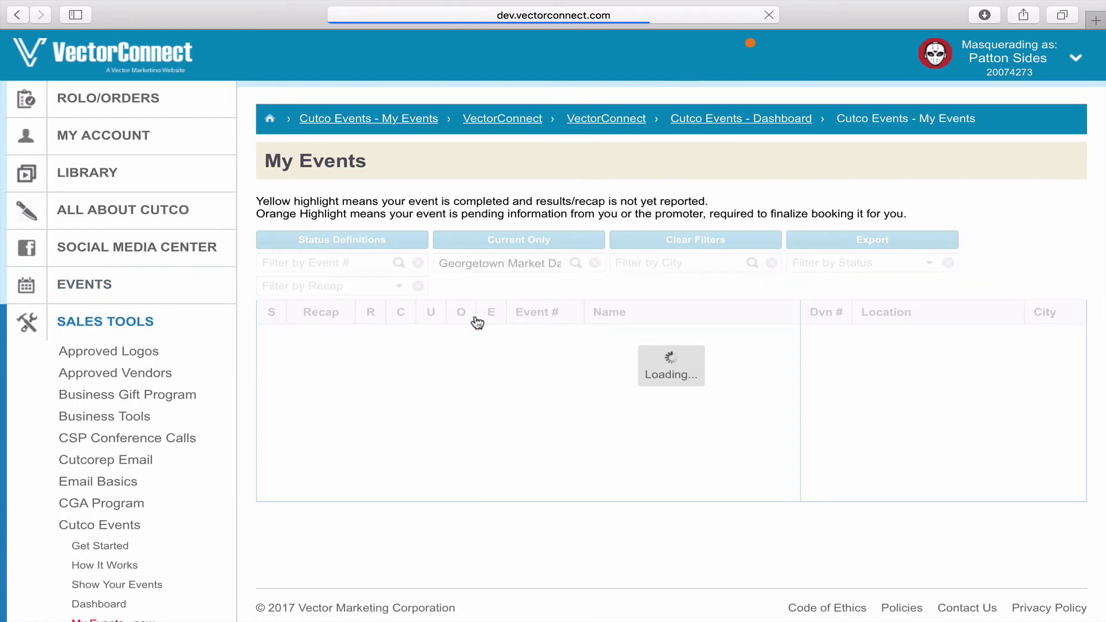
scroll(893, 433, "right", 15)
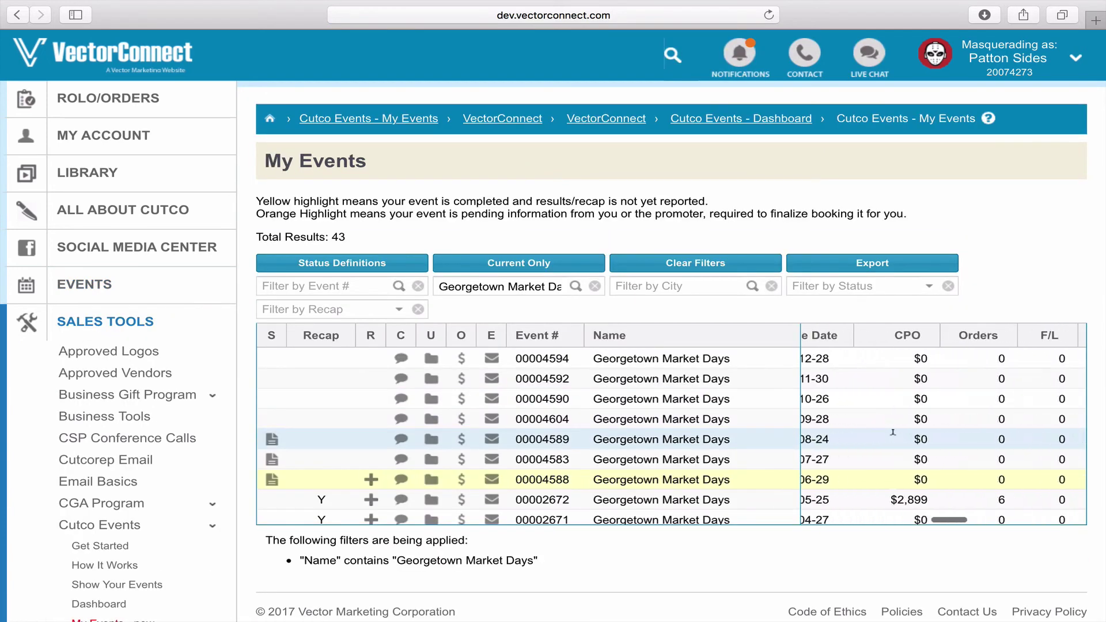
scroll(895, 441, "left", 10)
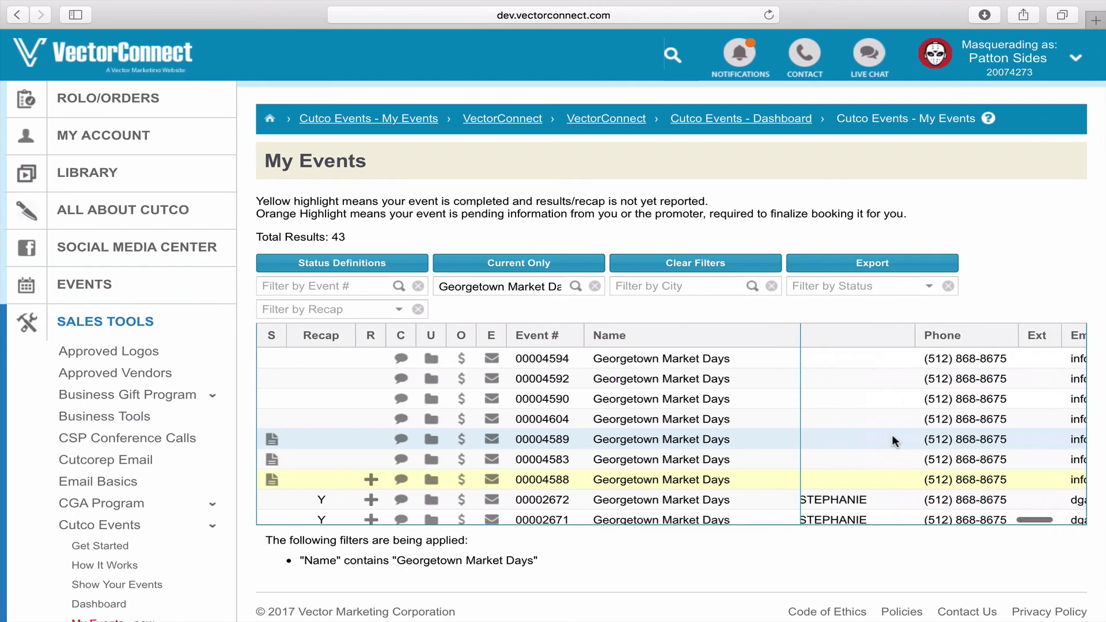
Examine the contact, phone, email and website columns for the Georgetown Market Days events in My Events.
scroll(935, 477, "right", 5)
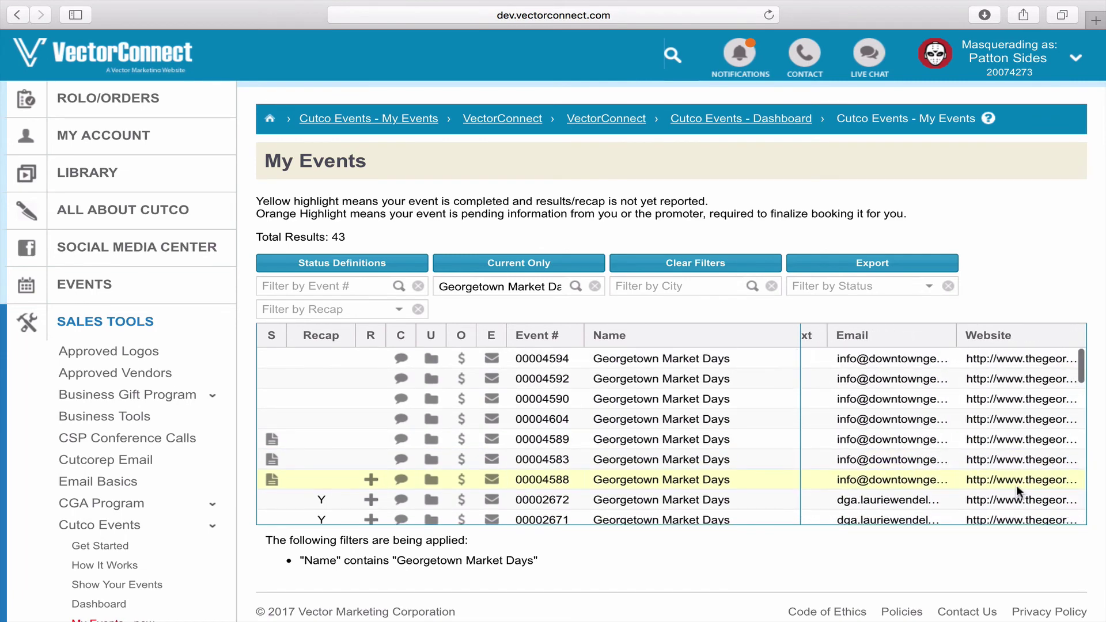
scroll(979, 478, "left", 5)
scroll(1018, 492, "down", 3)
scroll(1019, 491, "left", 5)
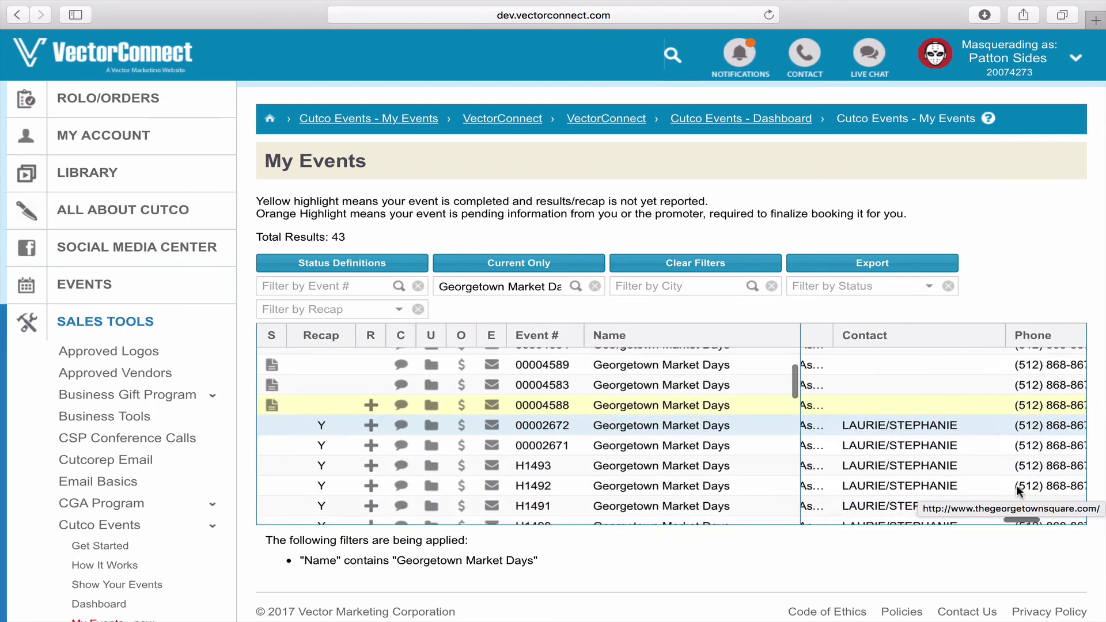
scroll(884, 445, "left", 2)
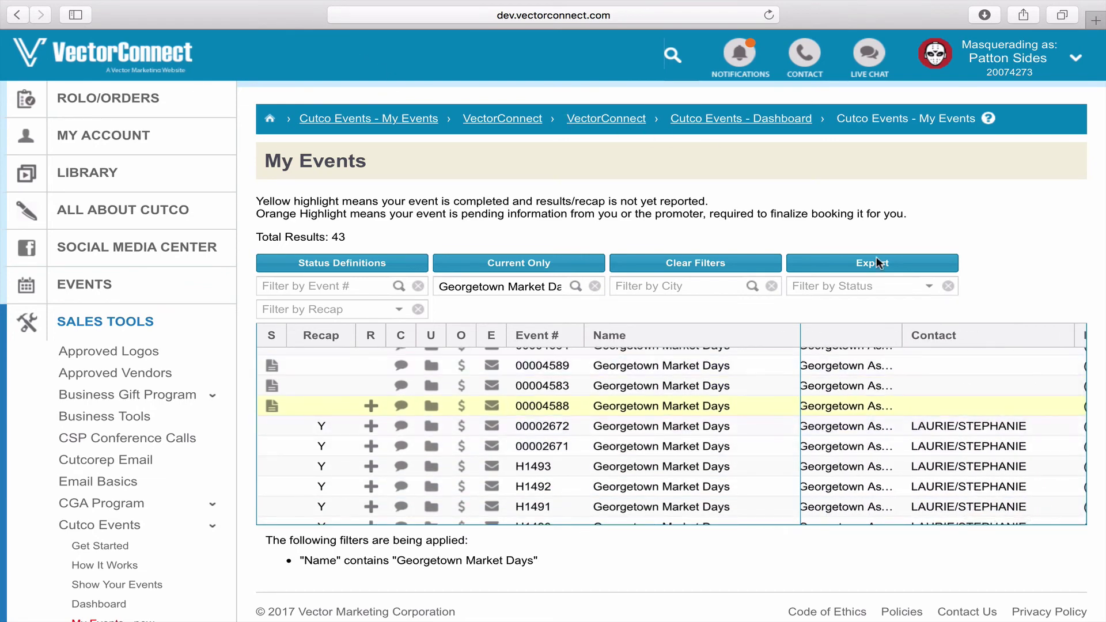
Return to the Cutco Events Dashboard, expand the Booked alerts to check their events and collapse the group again.
left_click(746, 123)
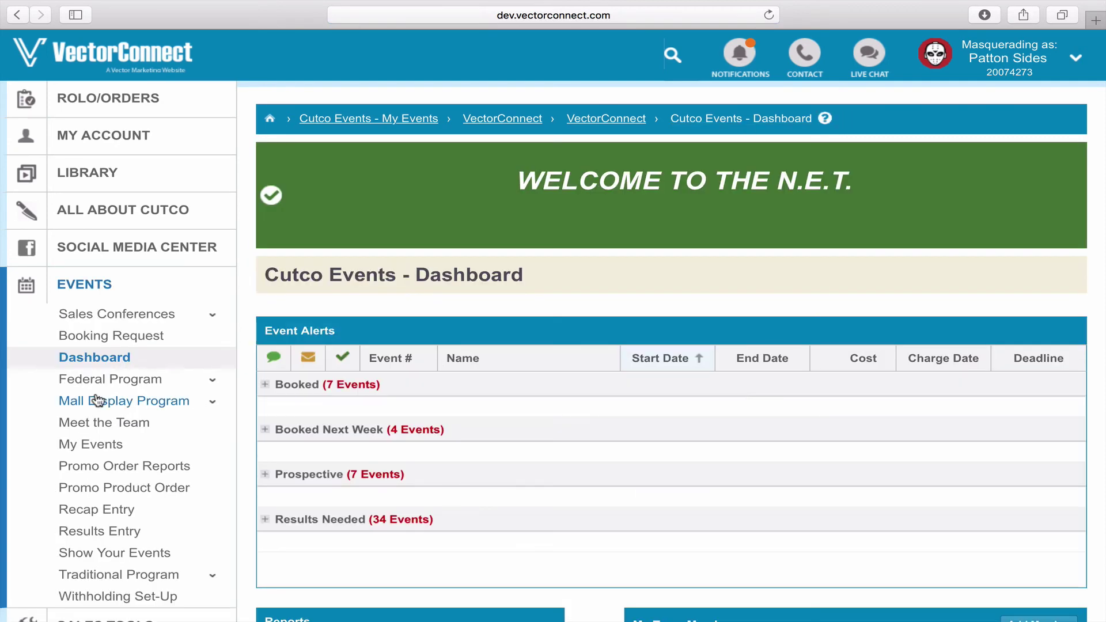
left_click(265, 385)
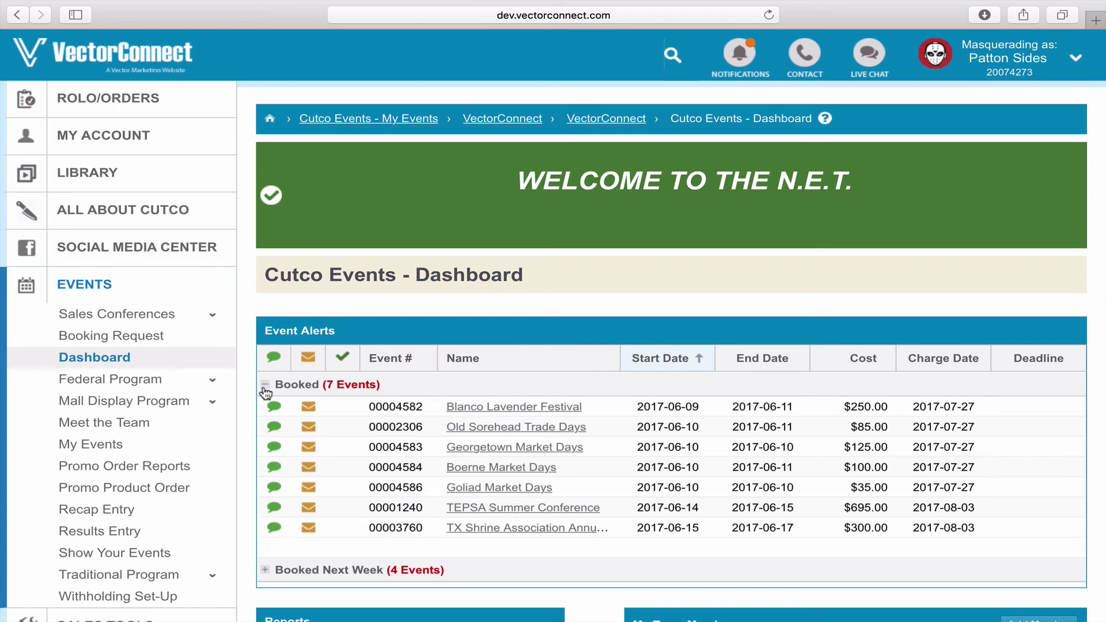
left_click(265, 387)
Look over the Dashboard's Reports, My Team Members and 2017 monthly results sections.
scroll(357, 470, "down", 5)
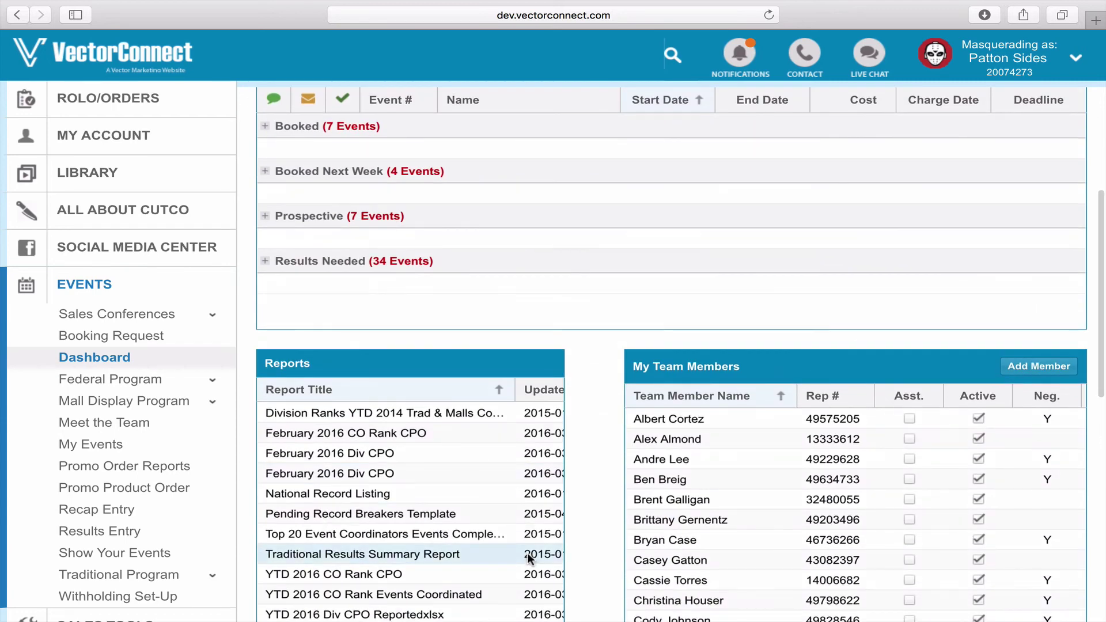
scroll(527, 552, "down", 6)
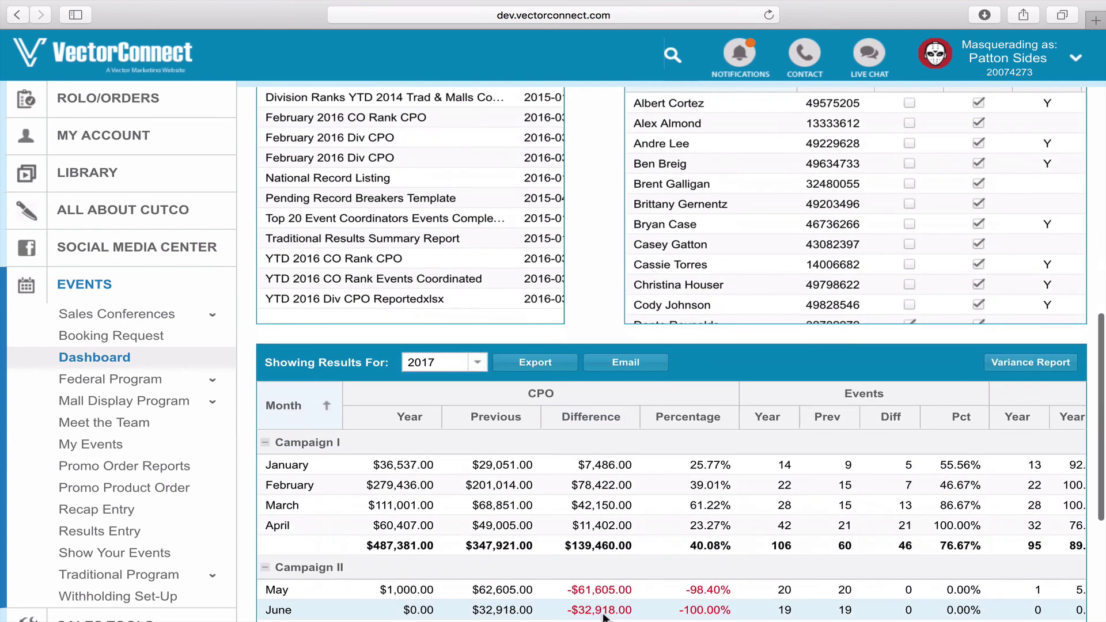
scroll(603, 616, "down", 3)
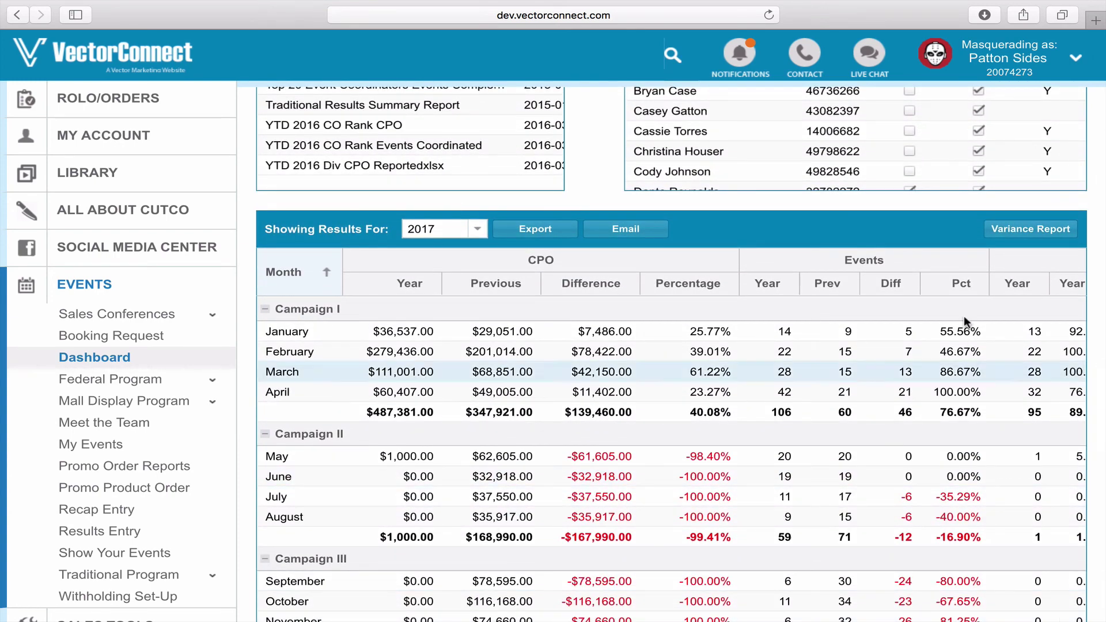
scroll(945, 236, "down", 1)
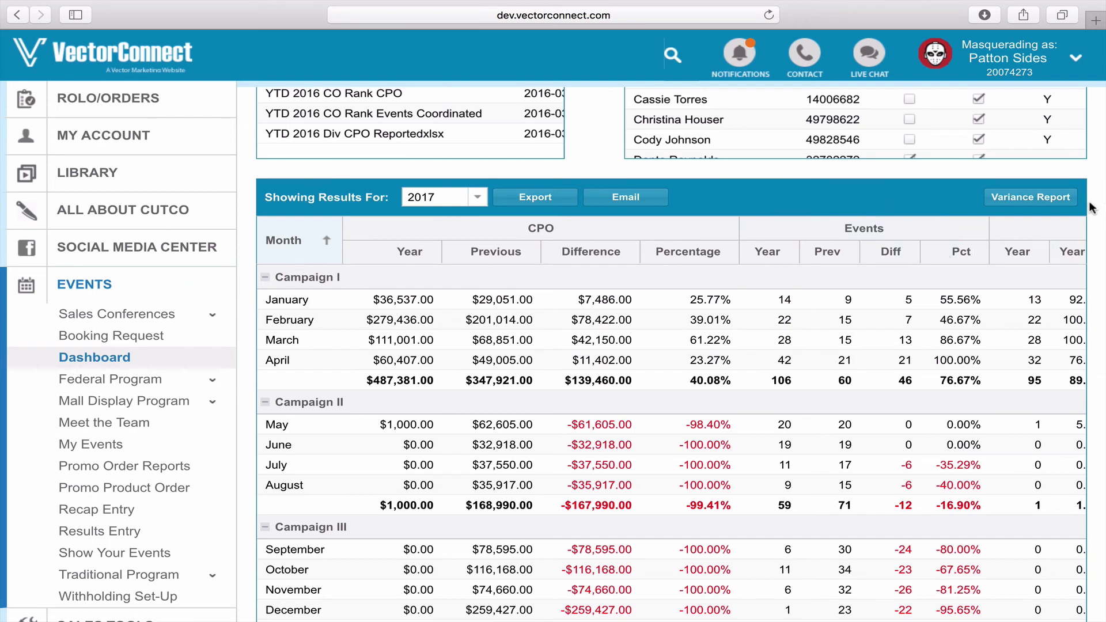
Download the Variance Report for the 2017 results and open variance_report-2.xlsx in Excel.
left_click(1019, 199)
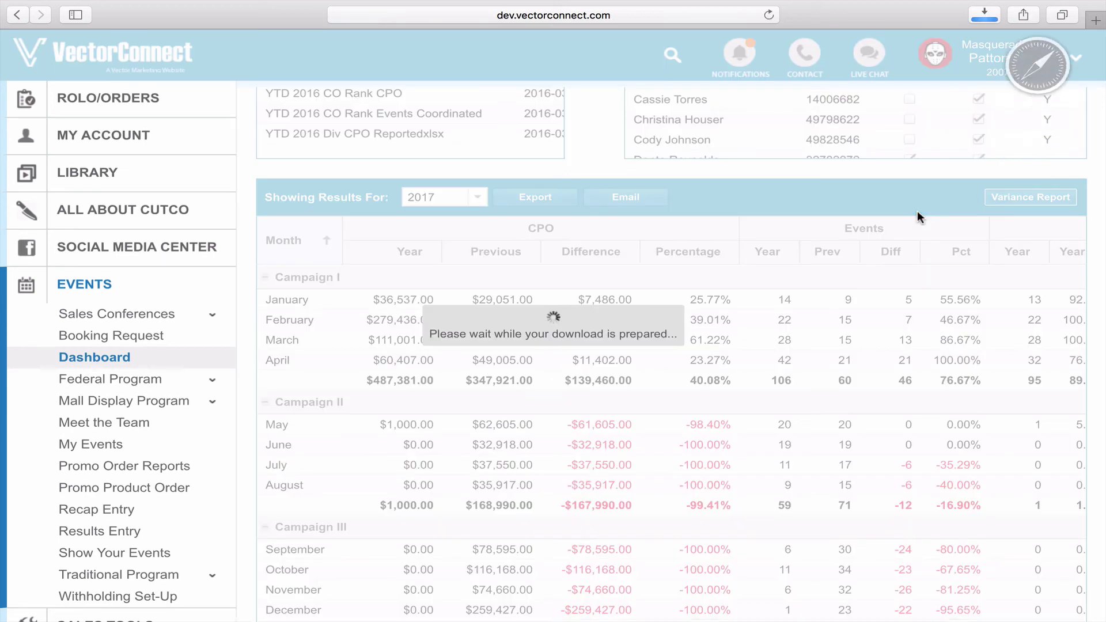
left_click(985, 13)
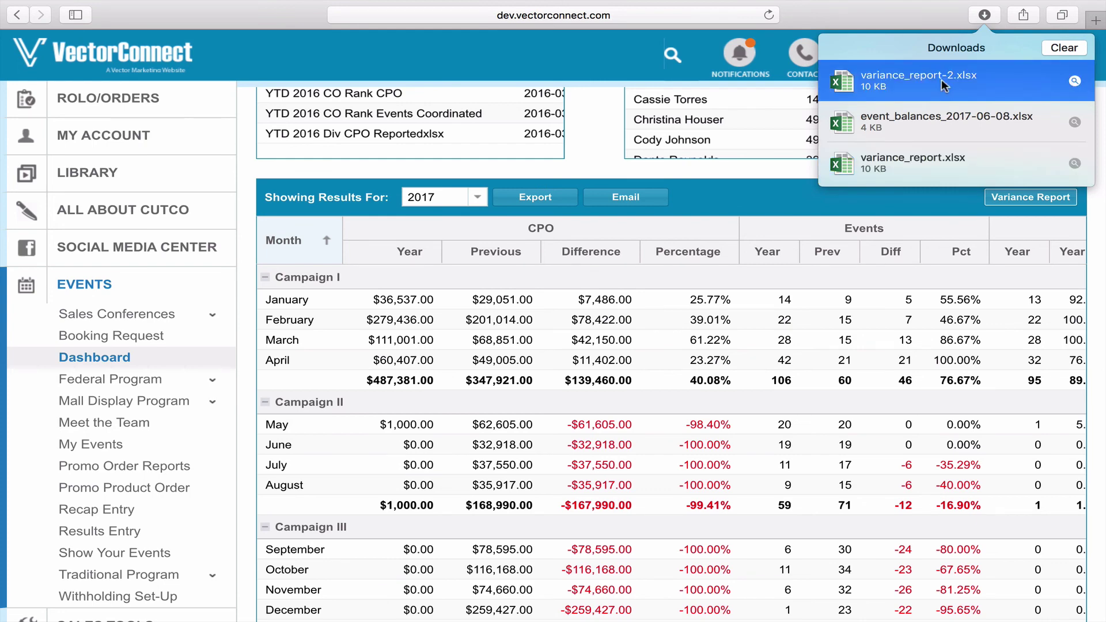
double_click(942, 78)
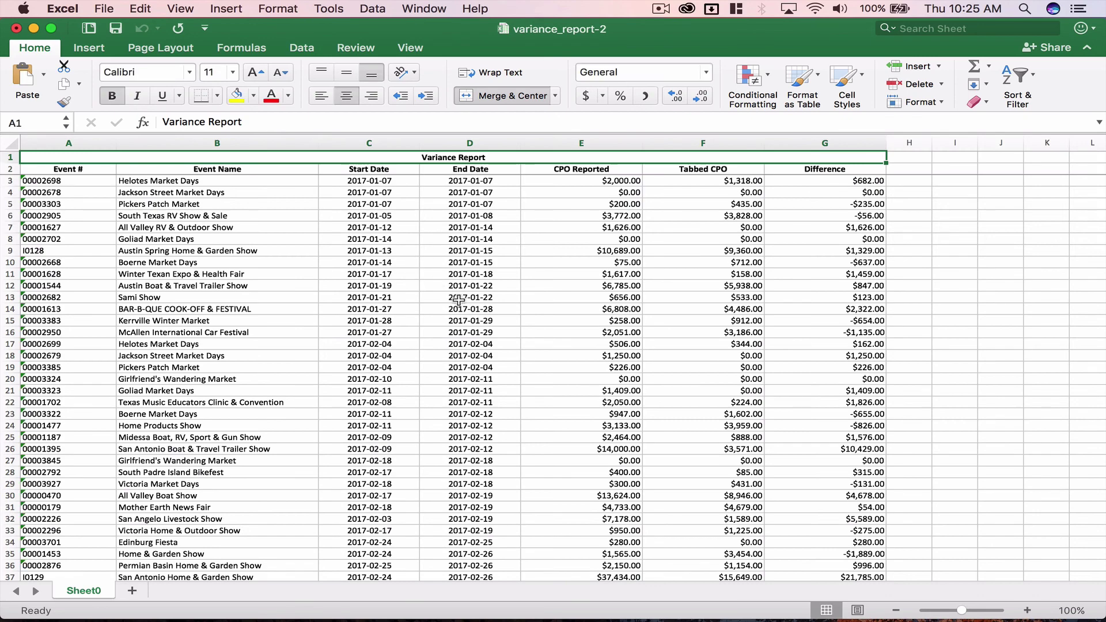
Look through the list of events in the variance report, highlighting rows 3 to 15.
scroll(460, 298, "down", 3)
scroll(460, 295, "up", 3)
left_click_drag(12, 179, 26, 321)
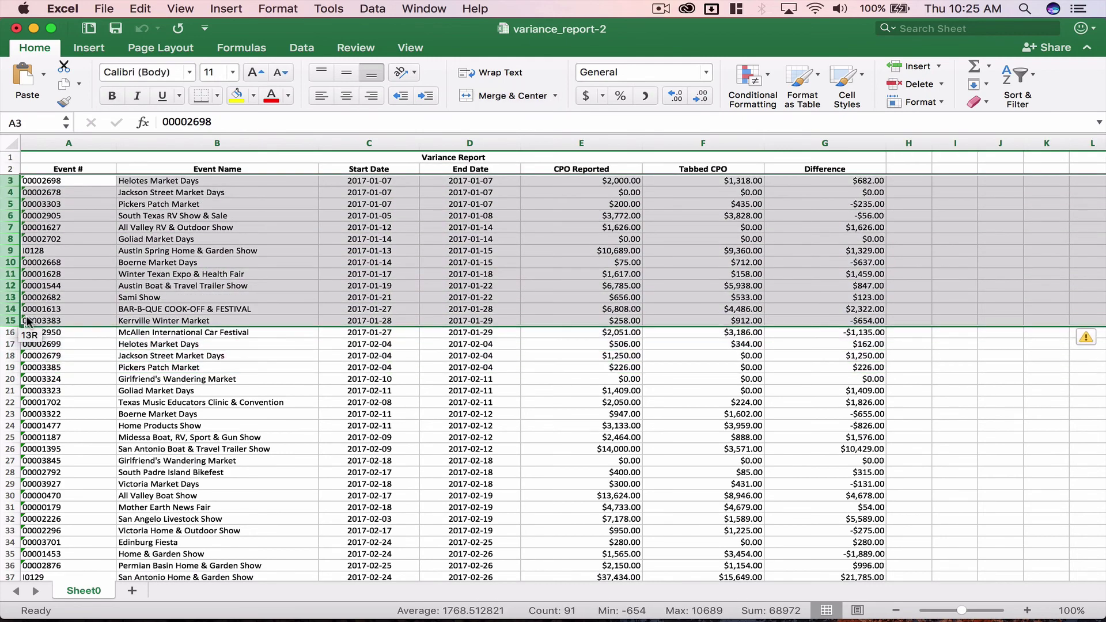
left_click(199, 402)
scroll(199, 402, "down", 6)
scroll(199, 402, "up", 6)
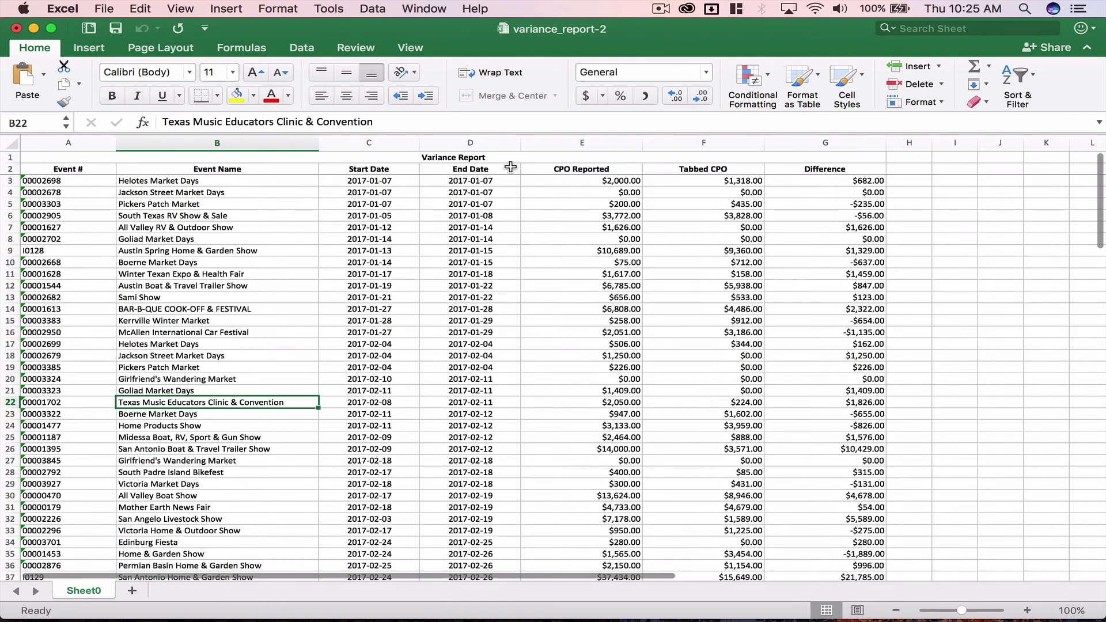
Examine the CPO Reported, Tabbed CPO and Difference columns of the variance report.
left_click(565, 180)
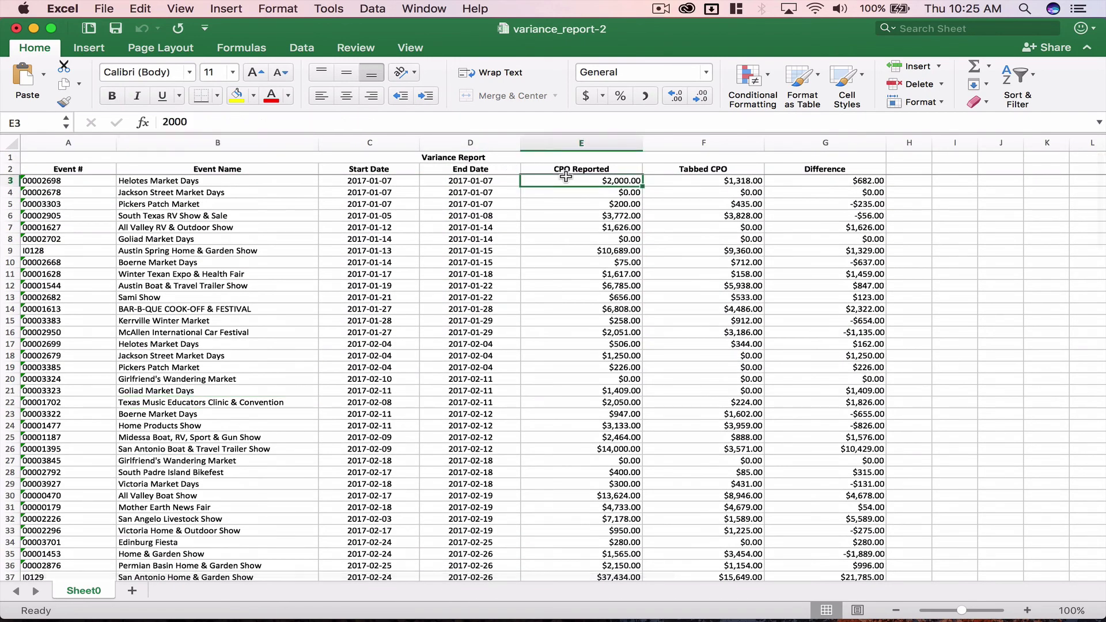
left_click(715, 174)
left_click(824, 173)
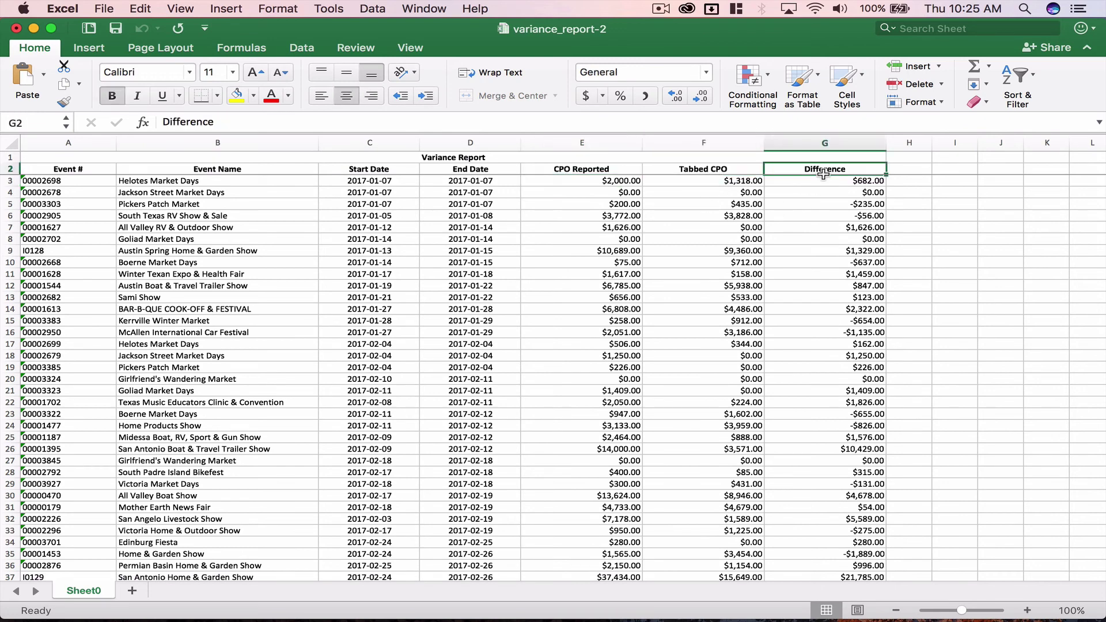
left_click(820, 191)
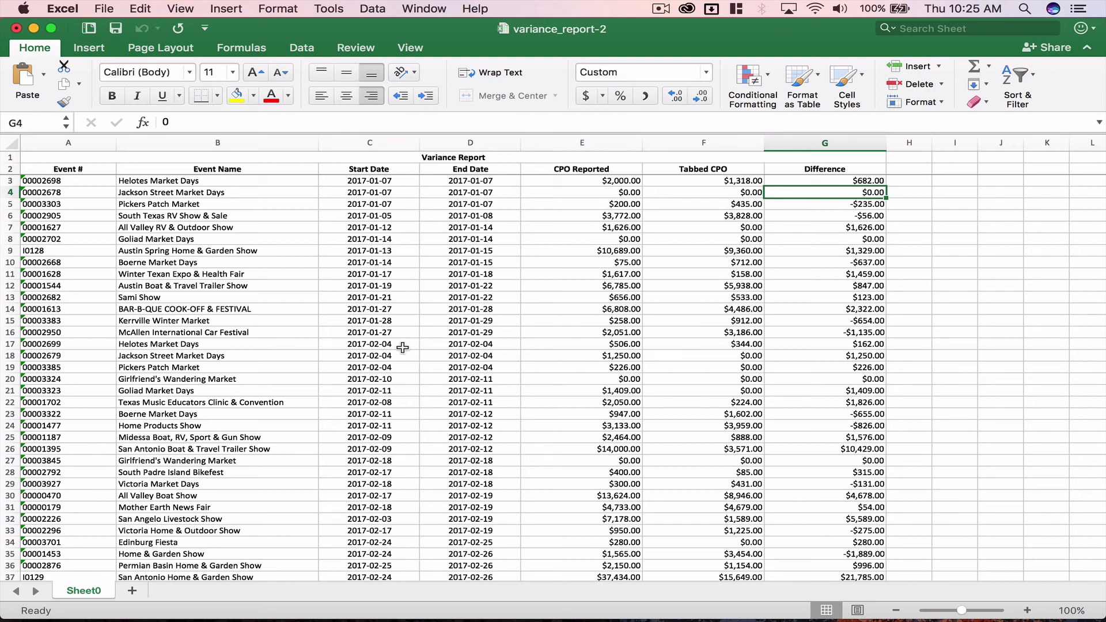
Compare reported and tabbed CPO in the Helotes Market Days row and the first Pickers Patch Market row.
left_click(8, 180)
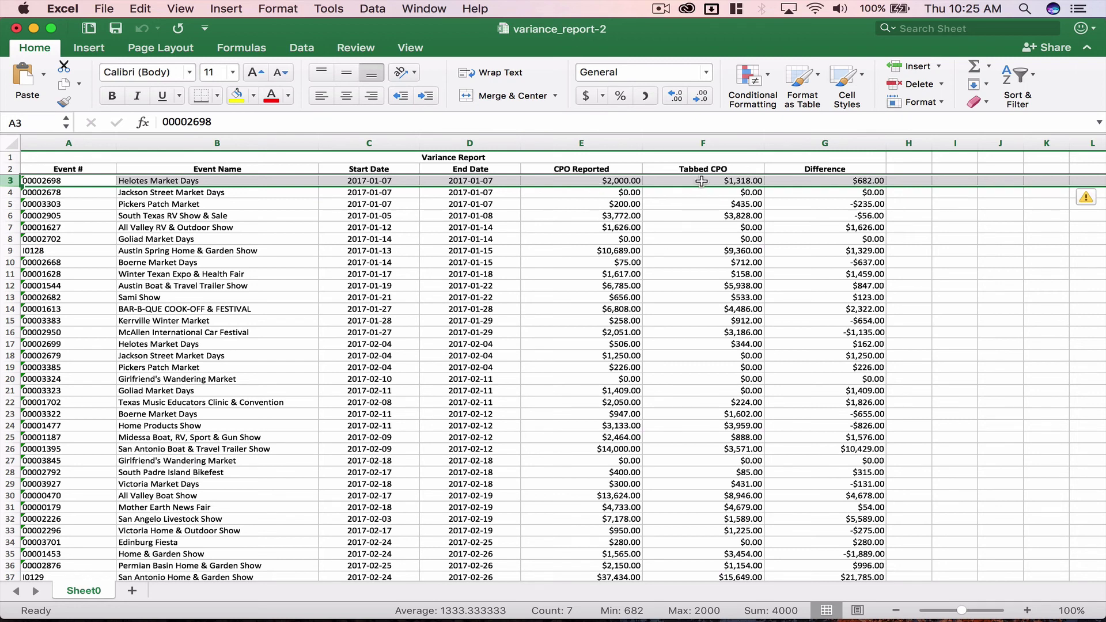
left_click(831, 204)
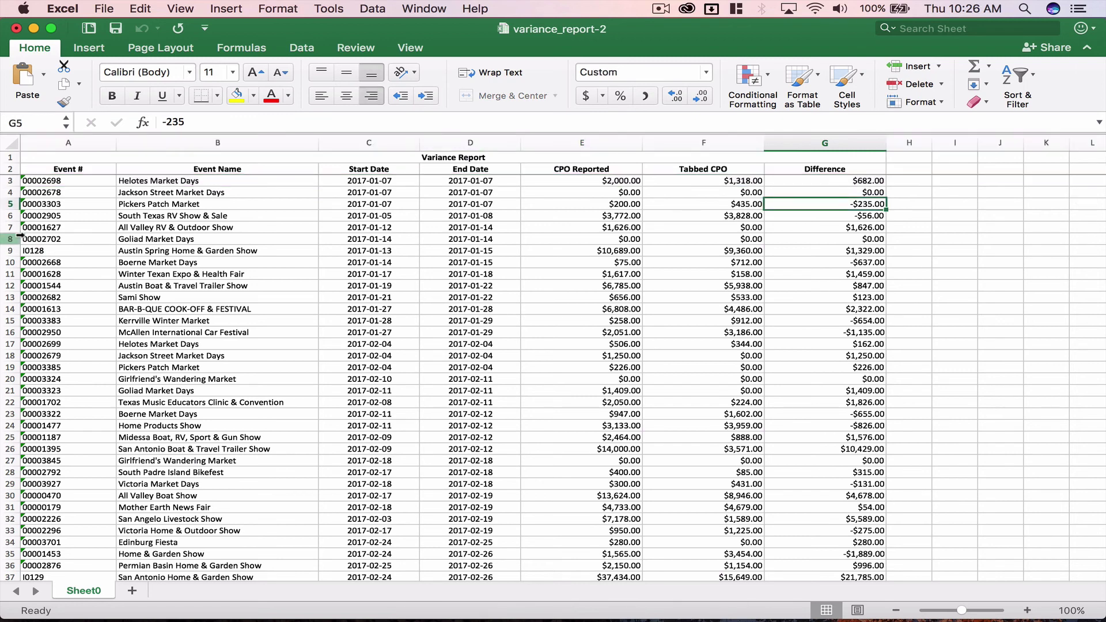
left_click(9, 204)
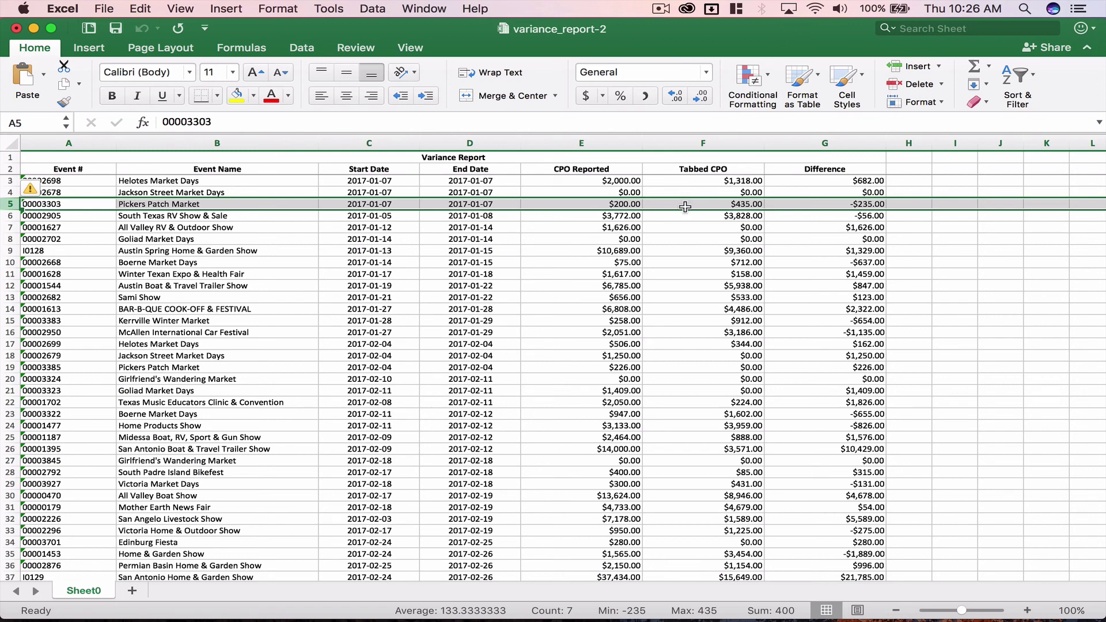
left_click(815, 203)
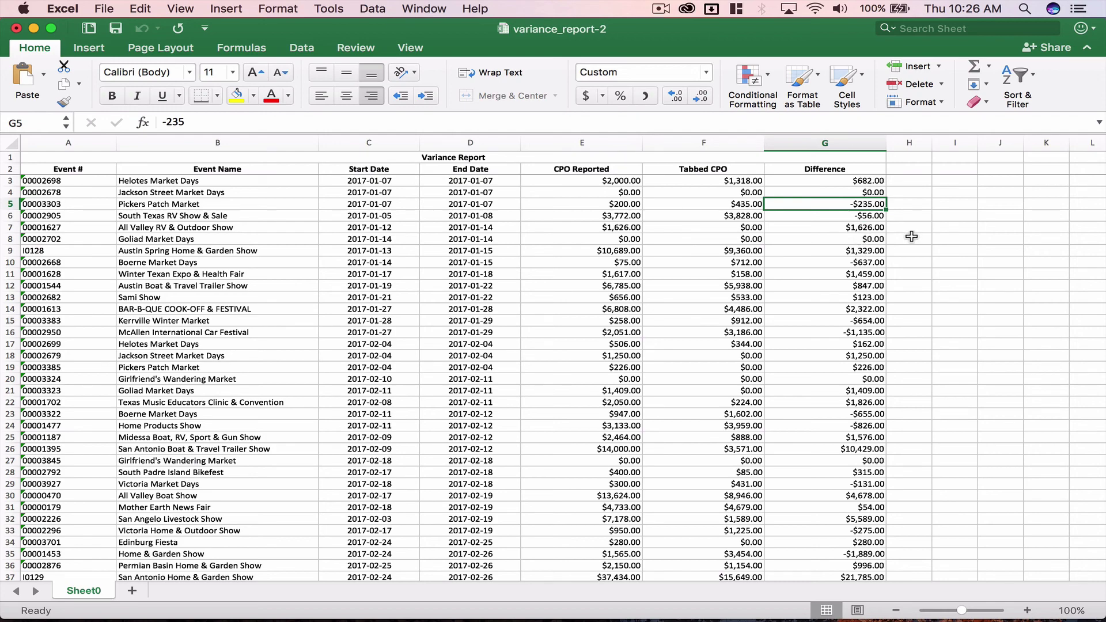
Go to the totals row at the end of the variance report and examine the Tabbed CPO and Difference totals.
scroll(911, 236, "down", 18)
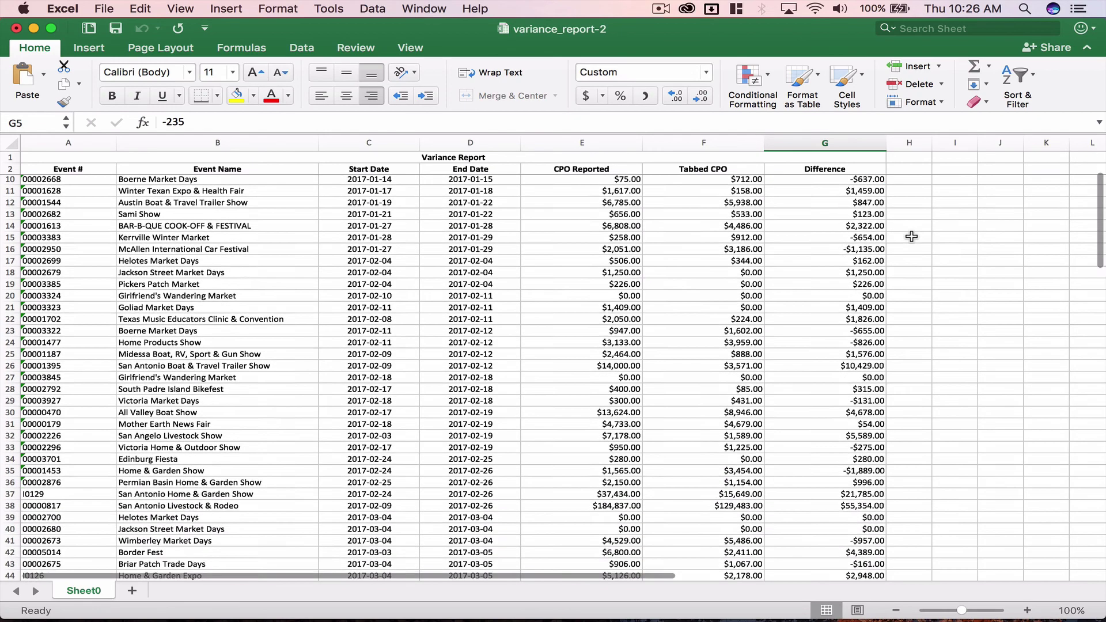
scroll(912, 236, "down", 15)
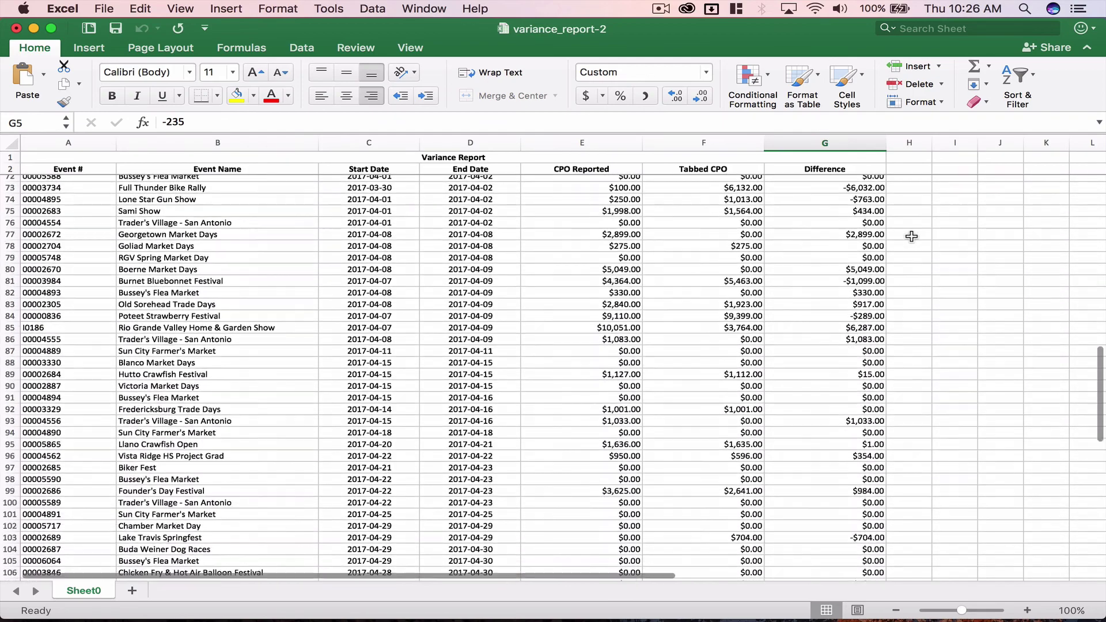
scroll(891, 426, "down", 8)
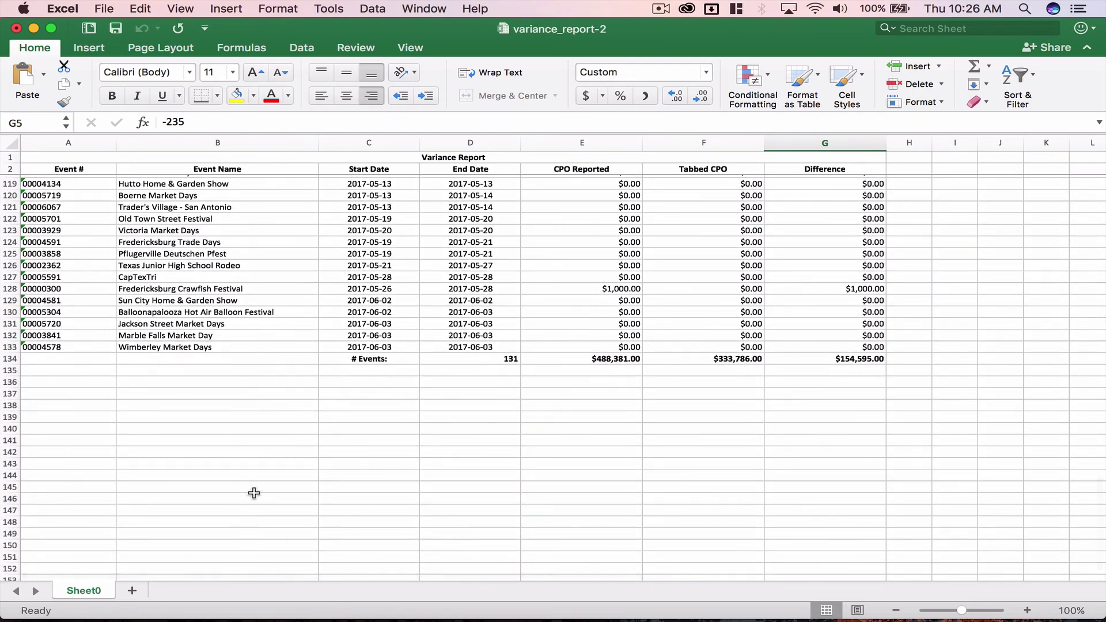
left_click(7, 359)
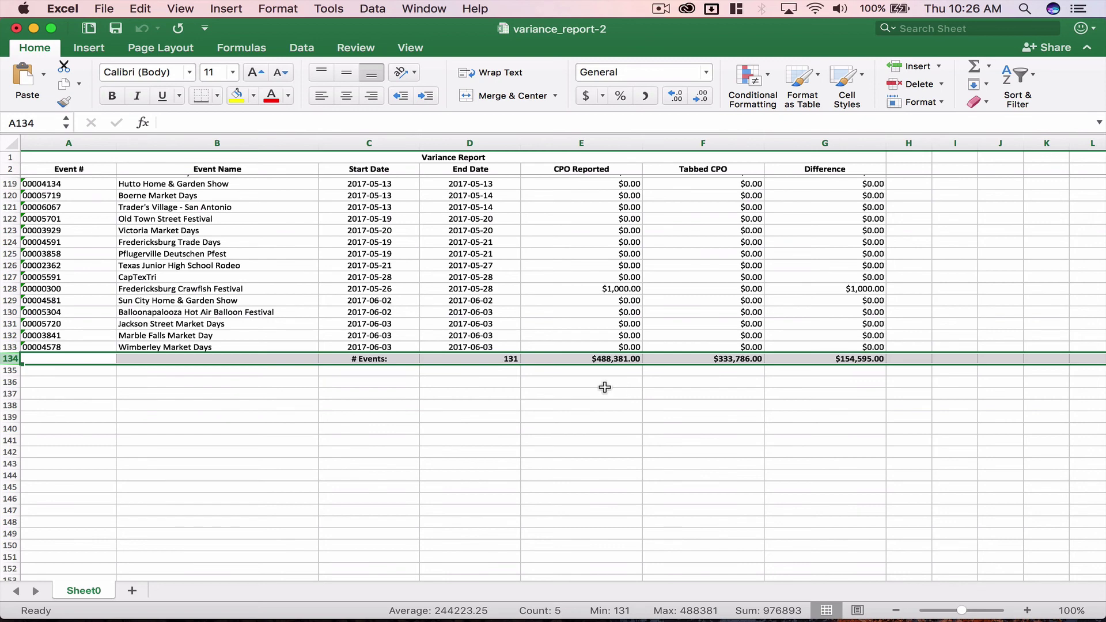
left_click(690, 360)
left_click(806, 355)
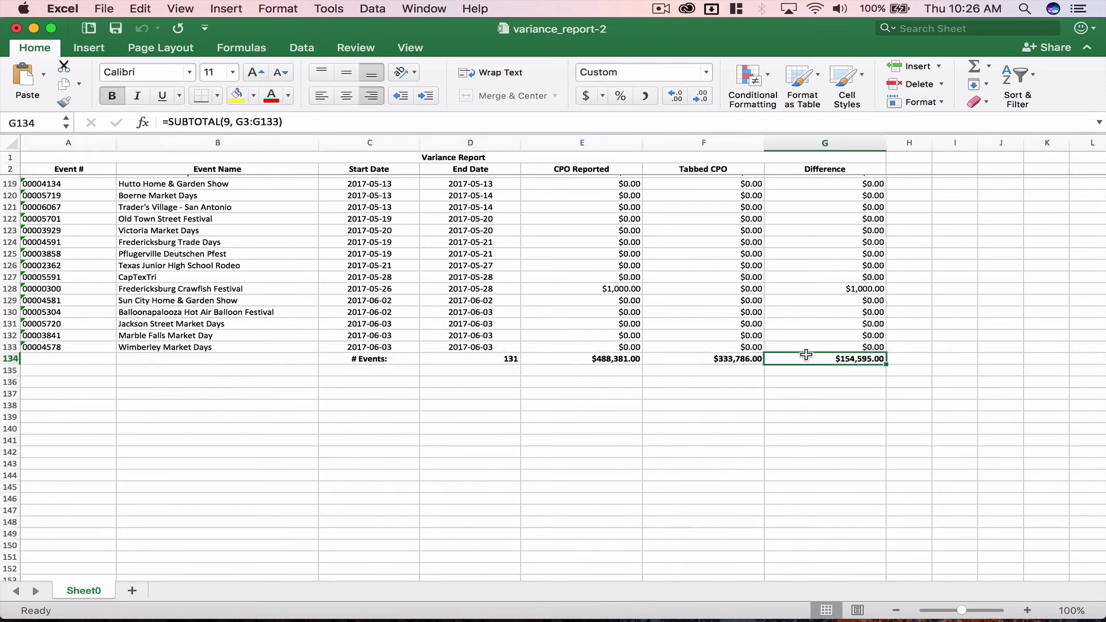
left_click(808, 428)
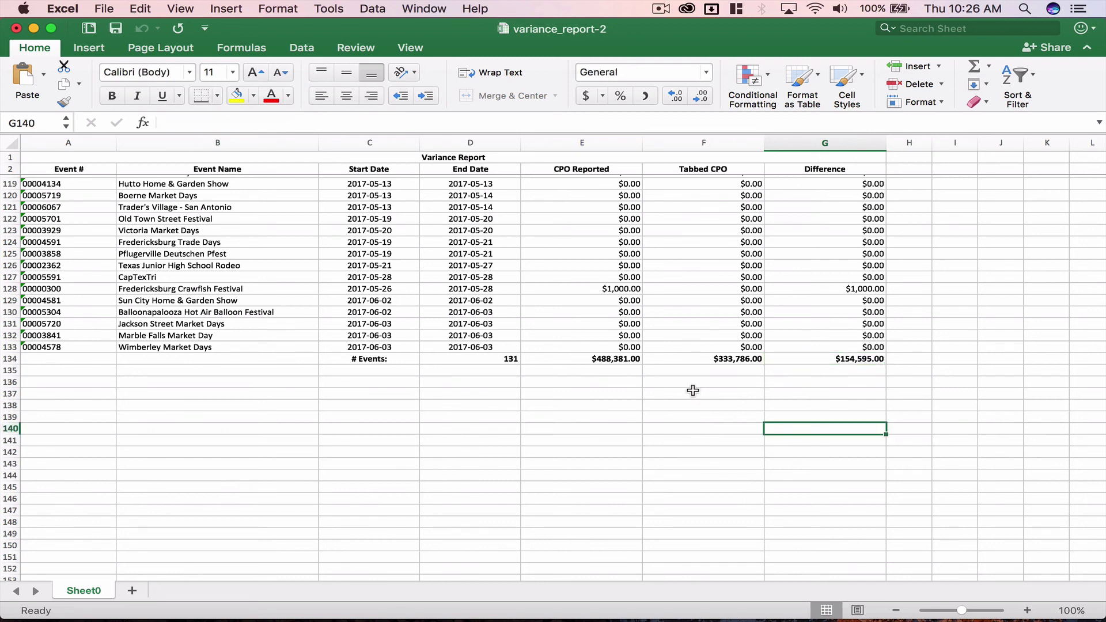
left_click(674, 358)
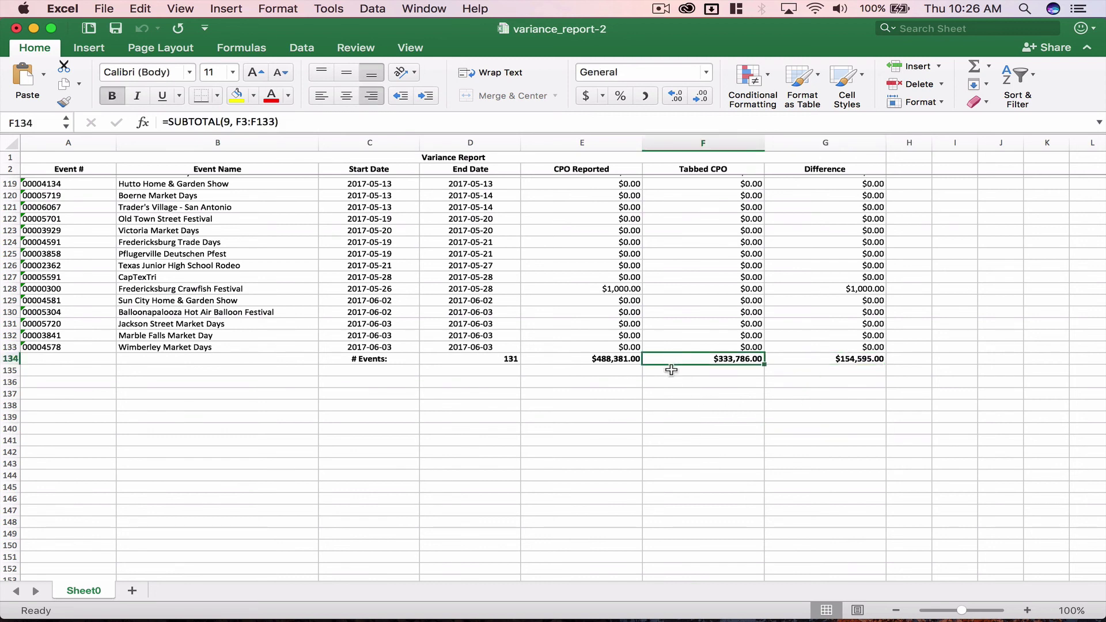
left_click(842, 353)
left_click(783, 396)
left_click(813, 353)
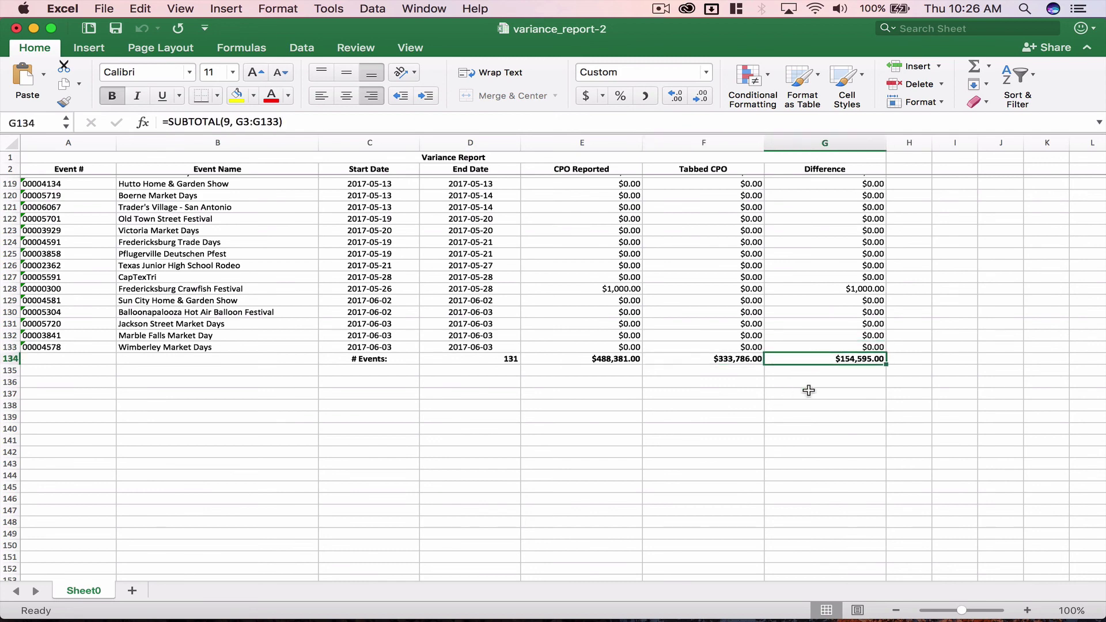
left_click(712, 372)
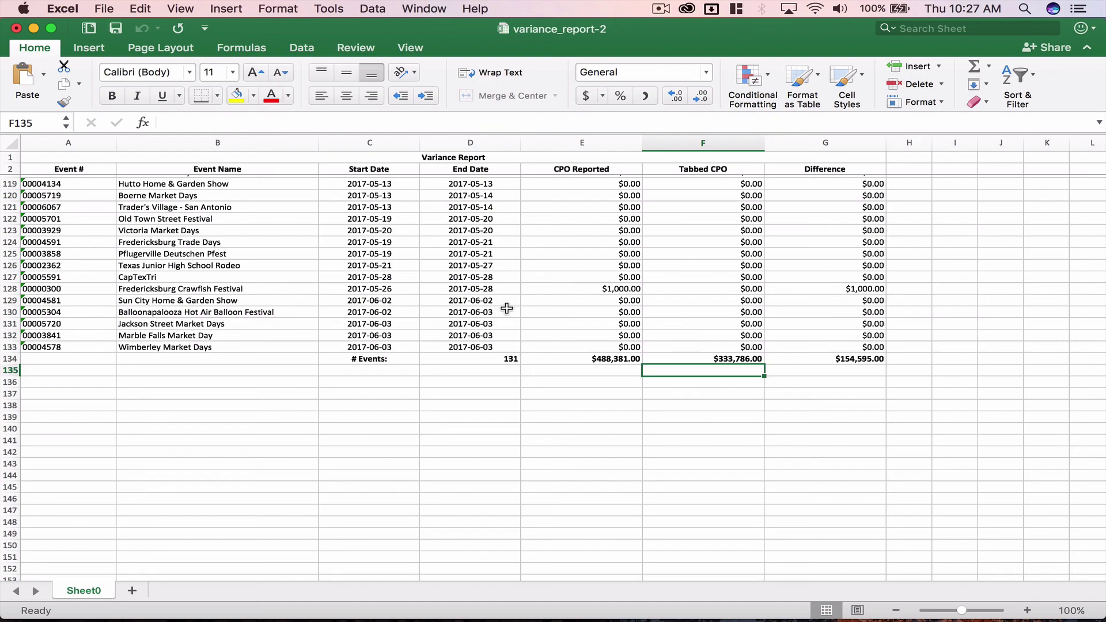
Close the variance_report-2 workbook without saving changes.
scroll(714, 413, "up", 20)
scroll(714, 413, "up", 6)
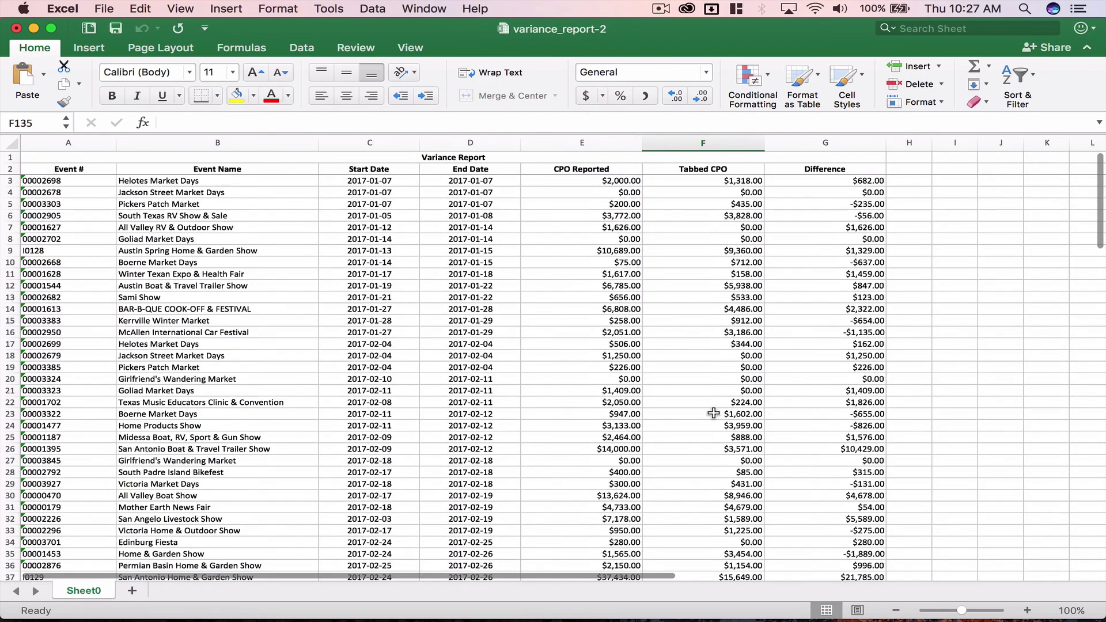
left_click(17, 30)
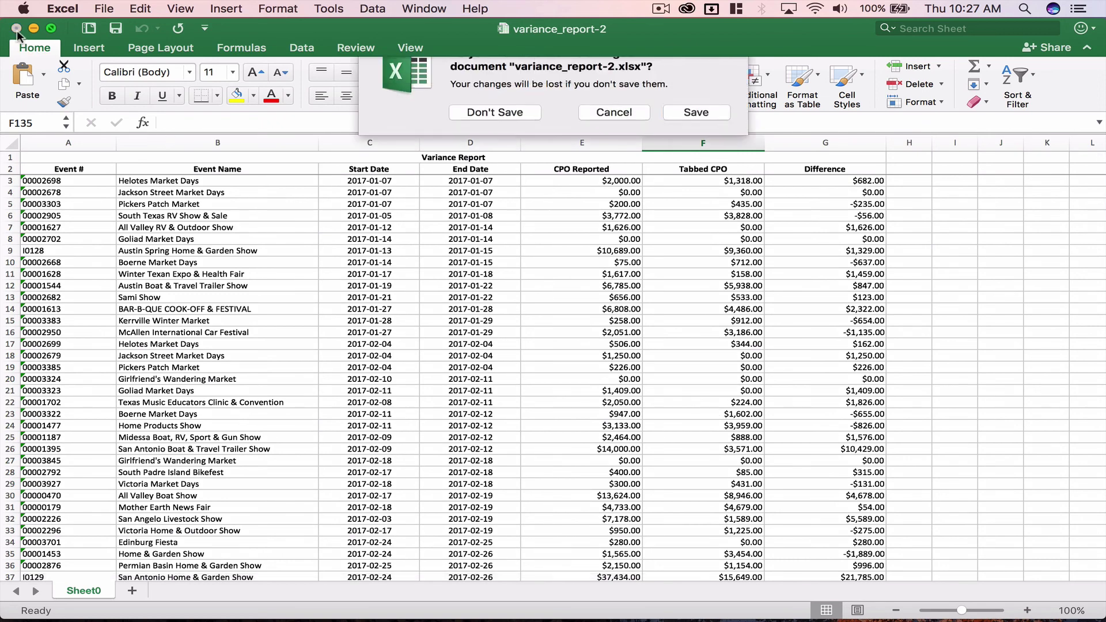
left_click(505, 116)
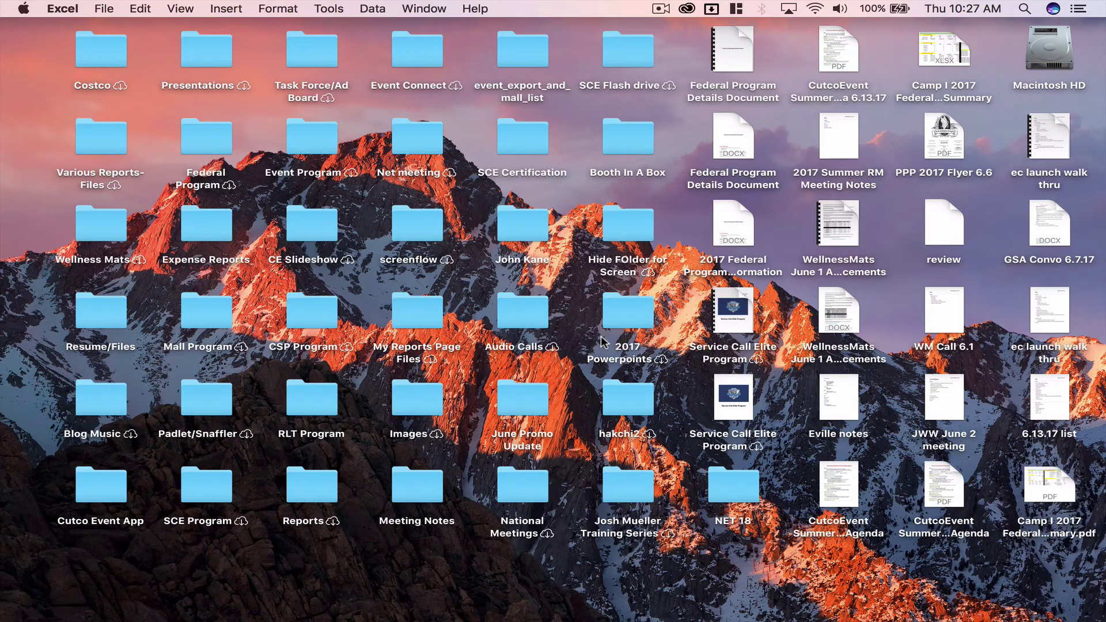
Switch back to Safari, dismiss the downloads list and return to the Dashboard's Event Alerts.
mouse_move(427, 610)
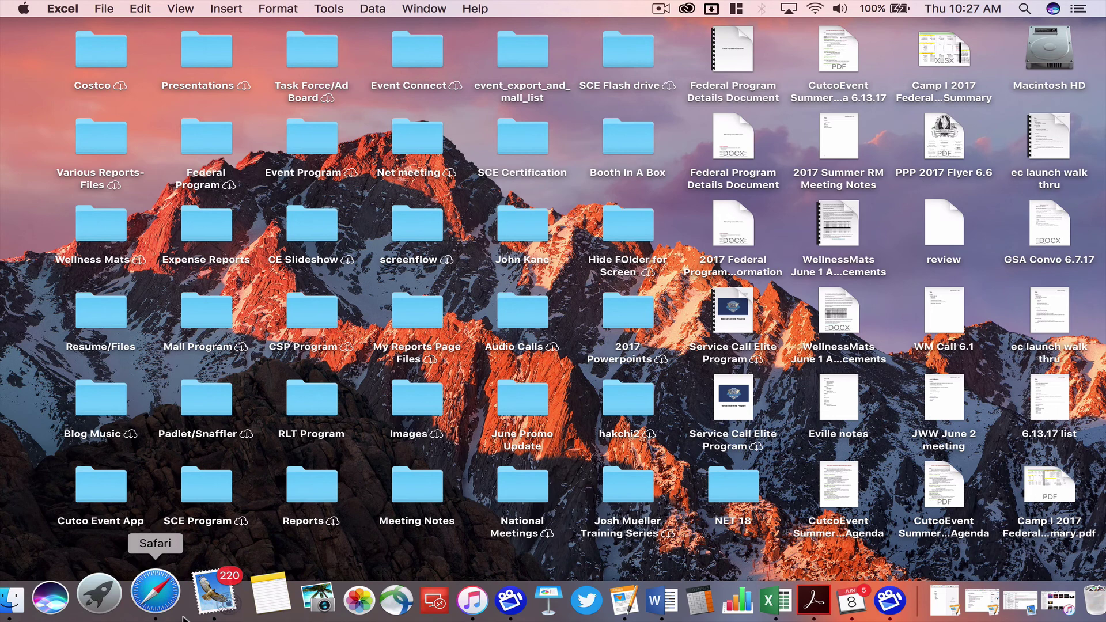
left_click(155, 596)
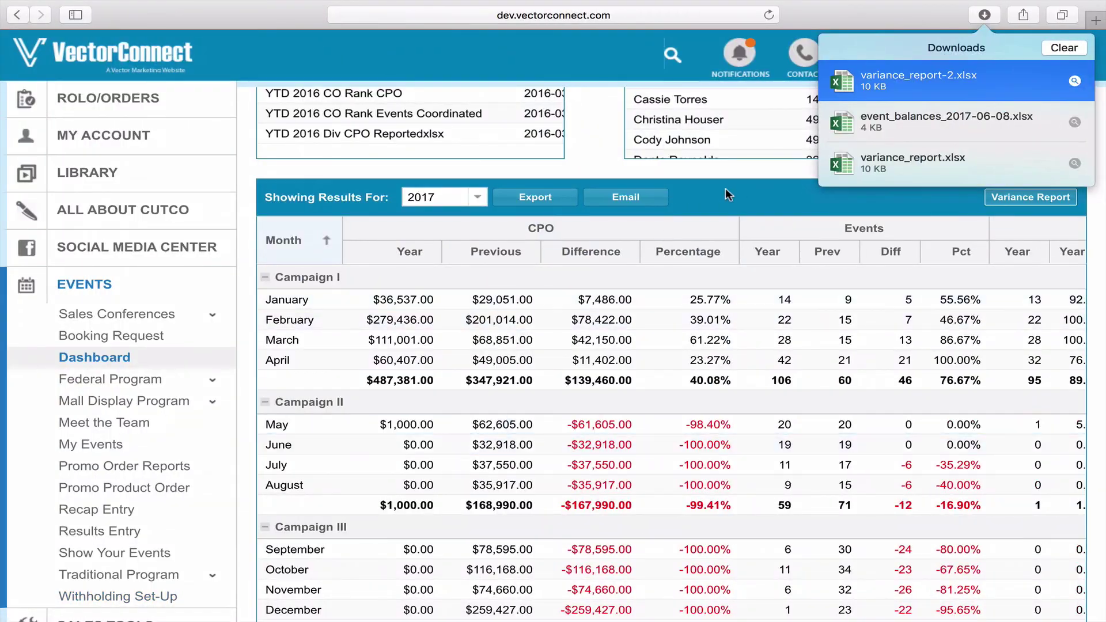
left_click(709, 178)
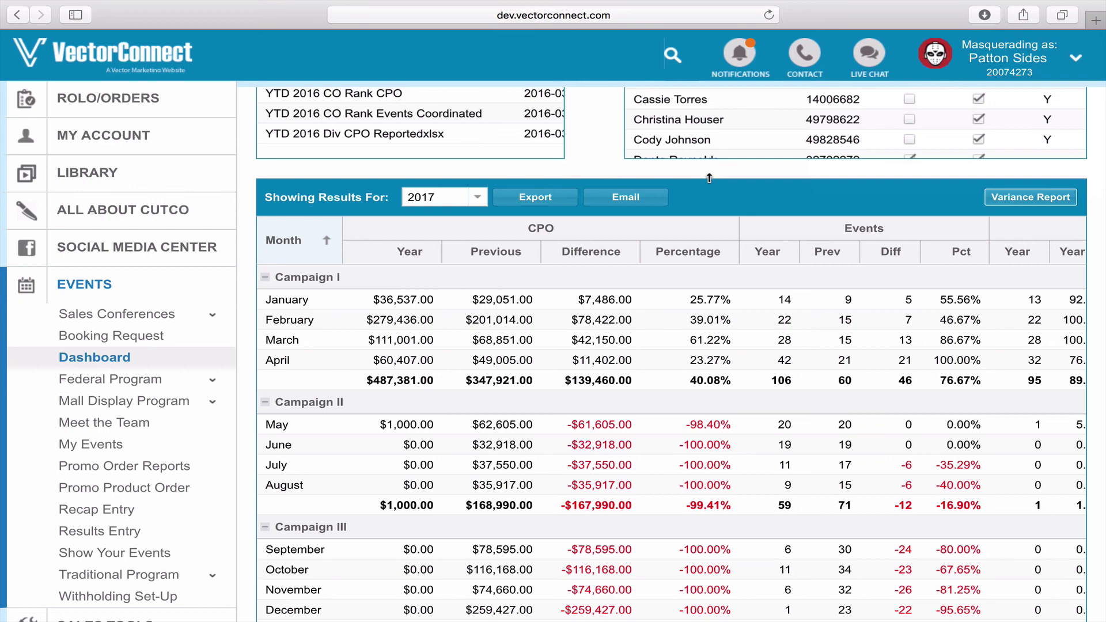
scroll(703, 341, "up", 10)
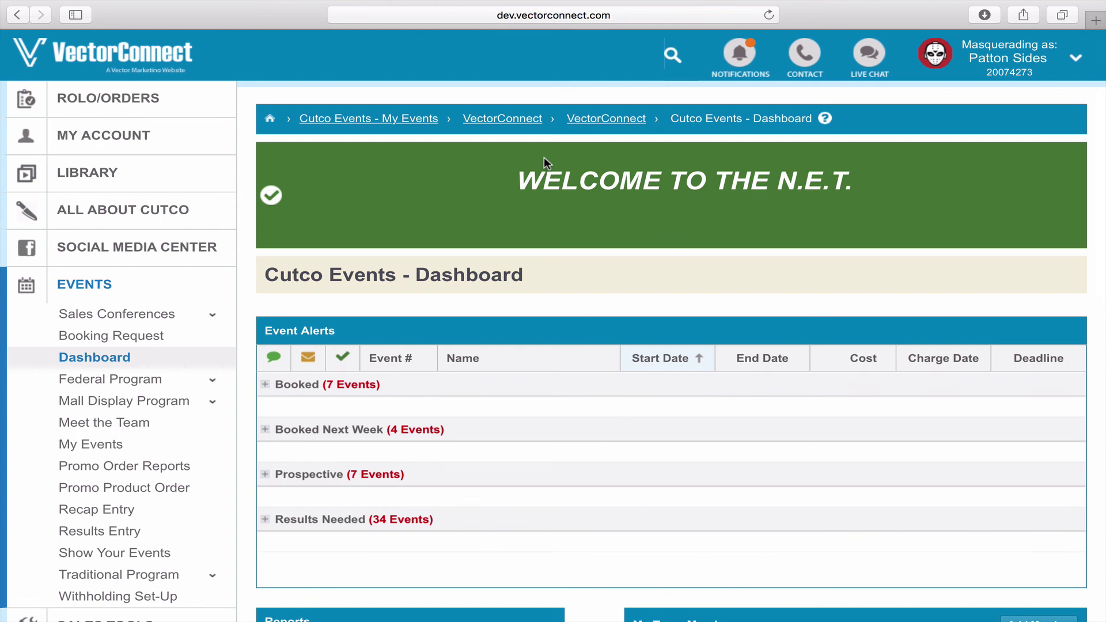
left_click(1030, 73)
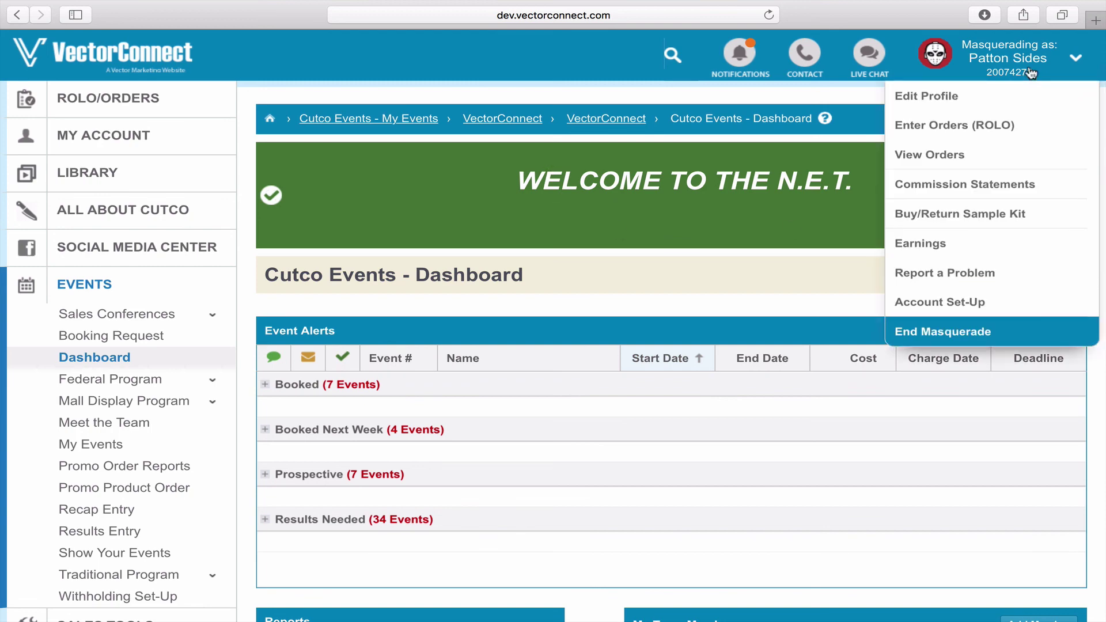
mouse_move(702, 3)
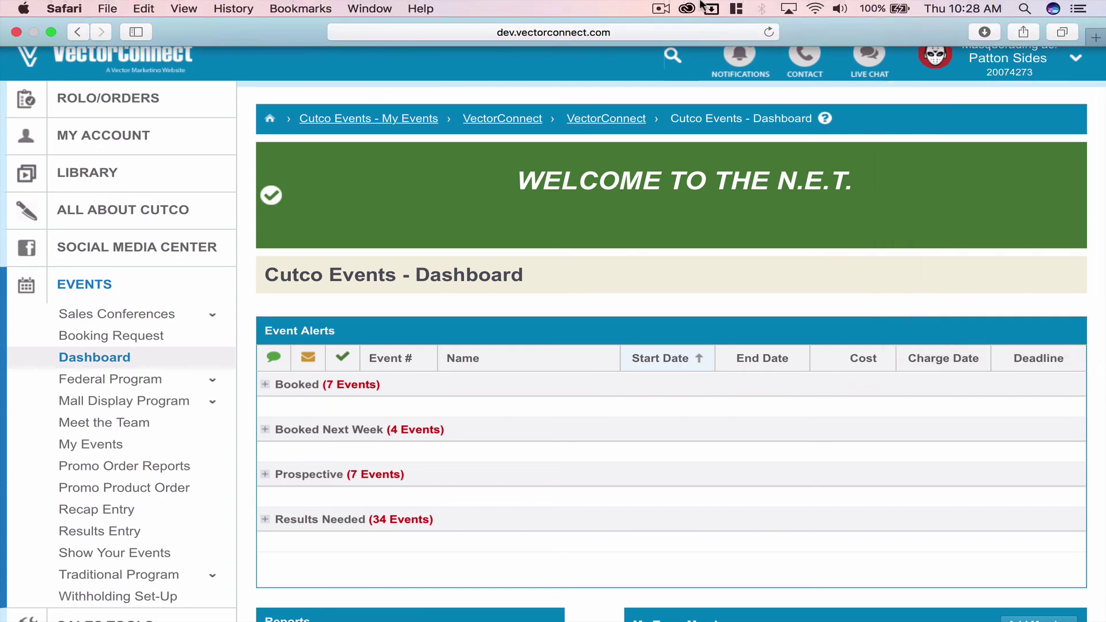
left_click(661, 8)
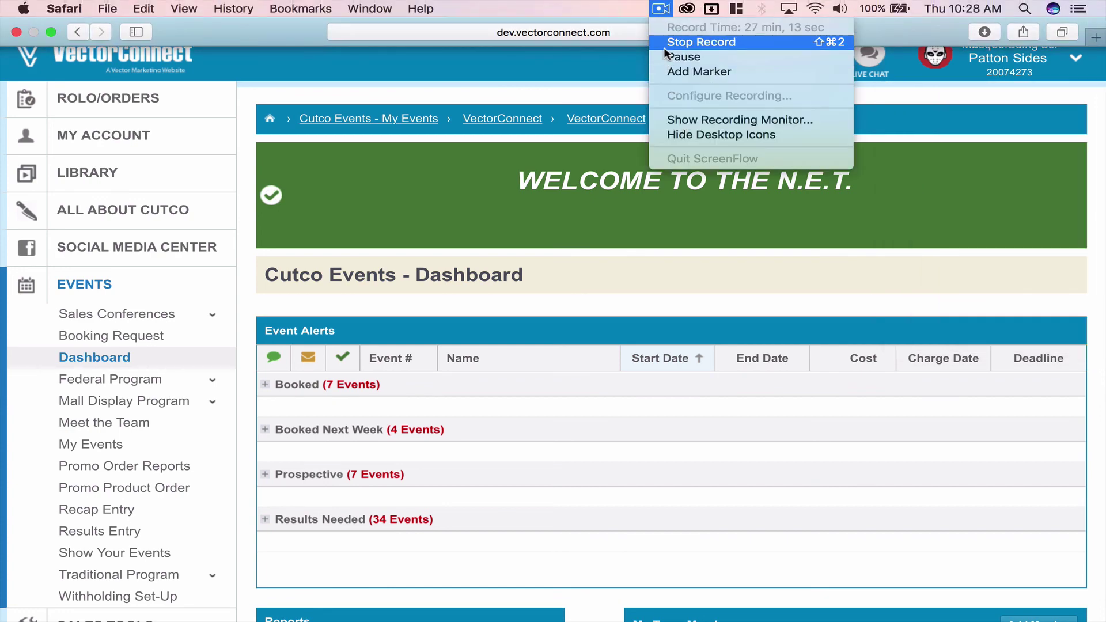